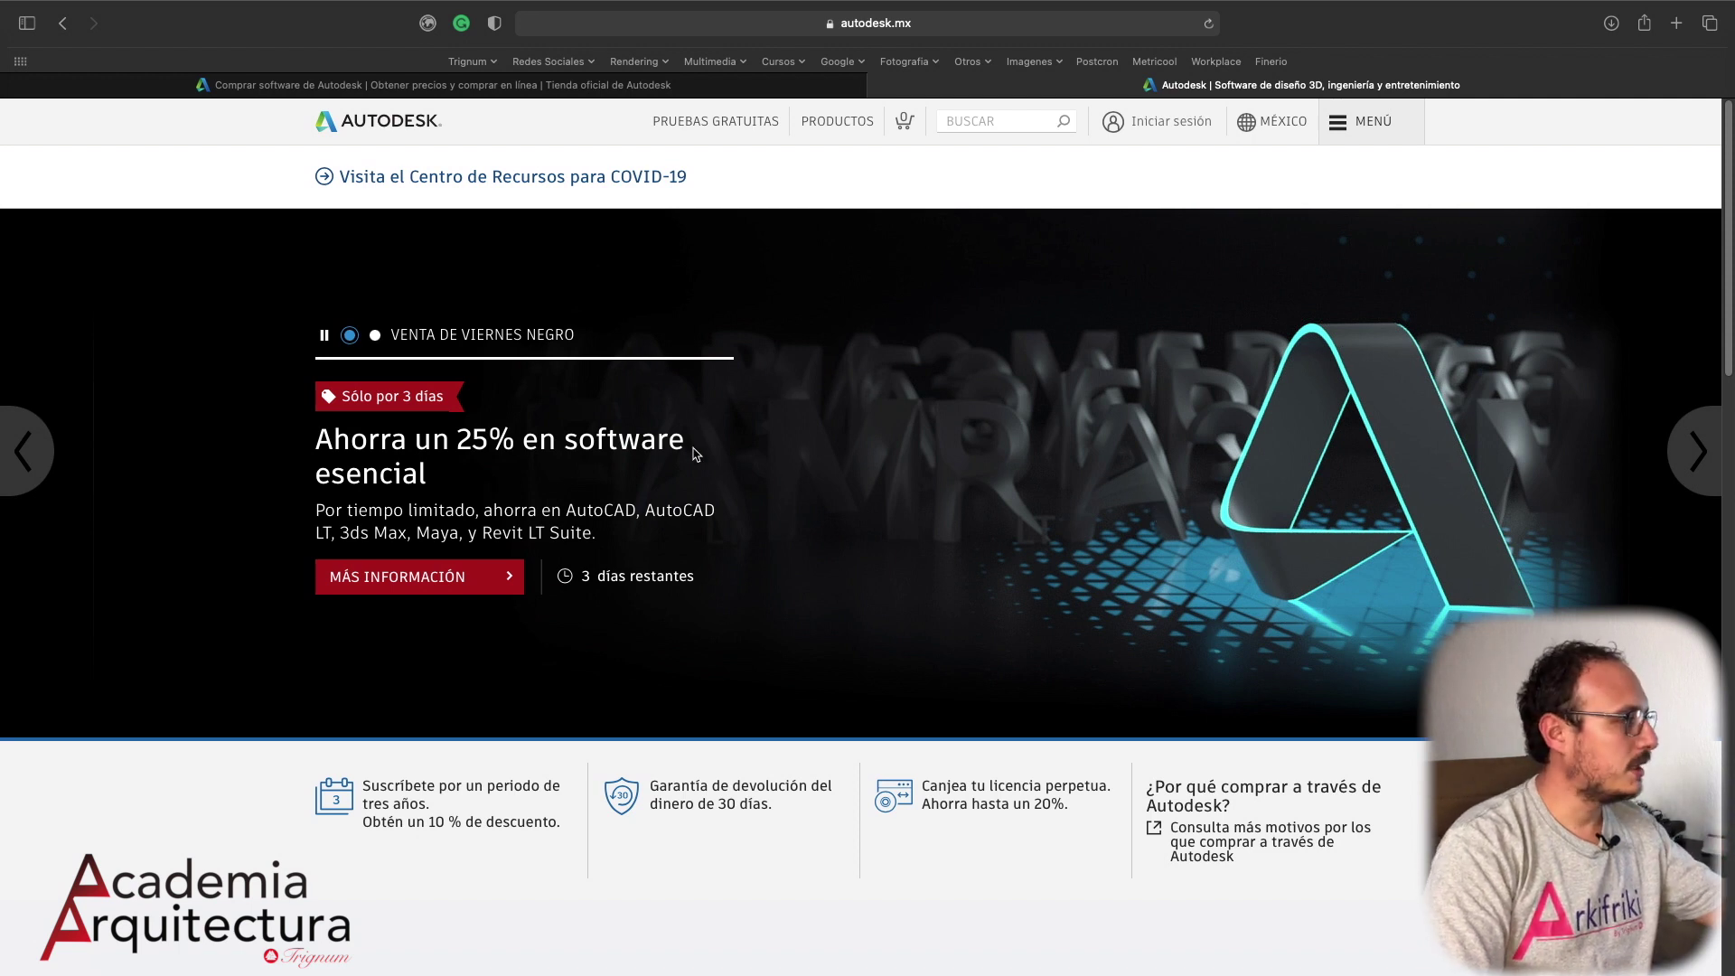
pyautogui.scroll(-3, 696, 454)
pyautogui.scroll(-3, 882, 442)
pyautogui.scroll(-3, 882, 442)
pyautogui.scroll(4, 882, 442)
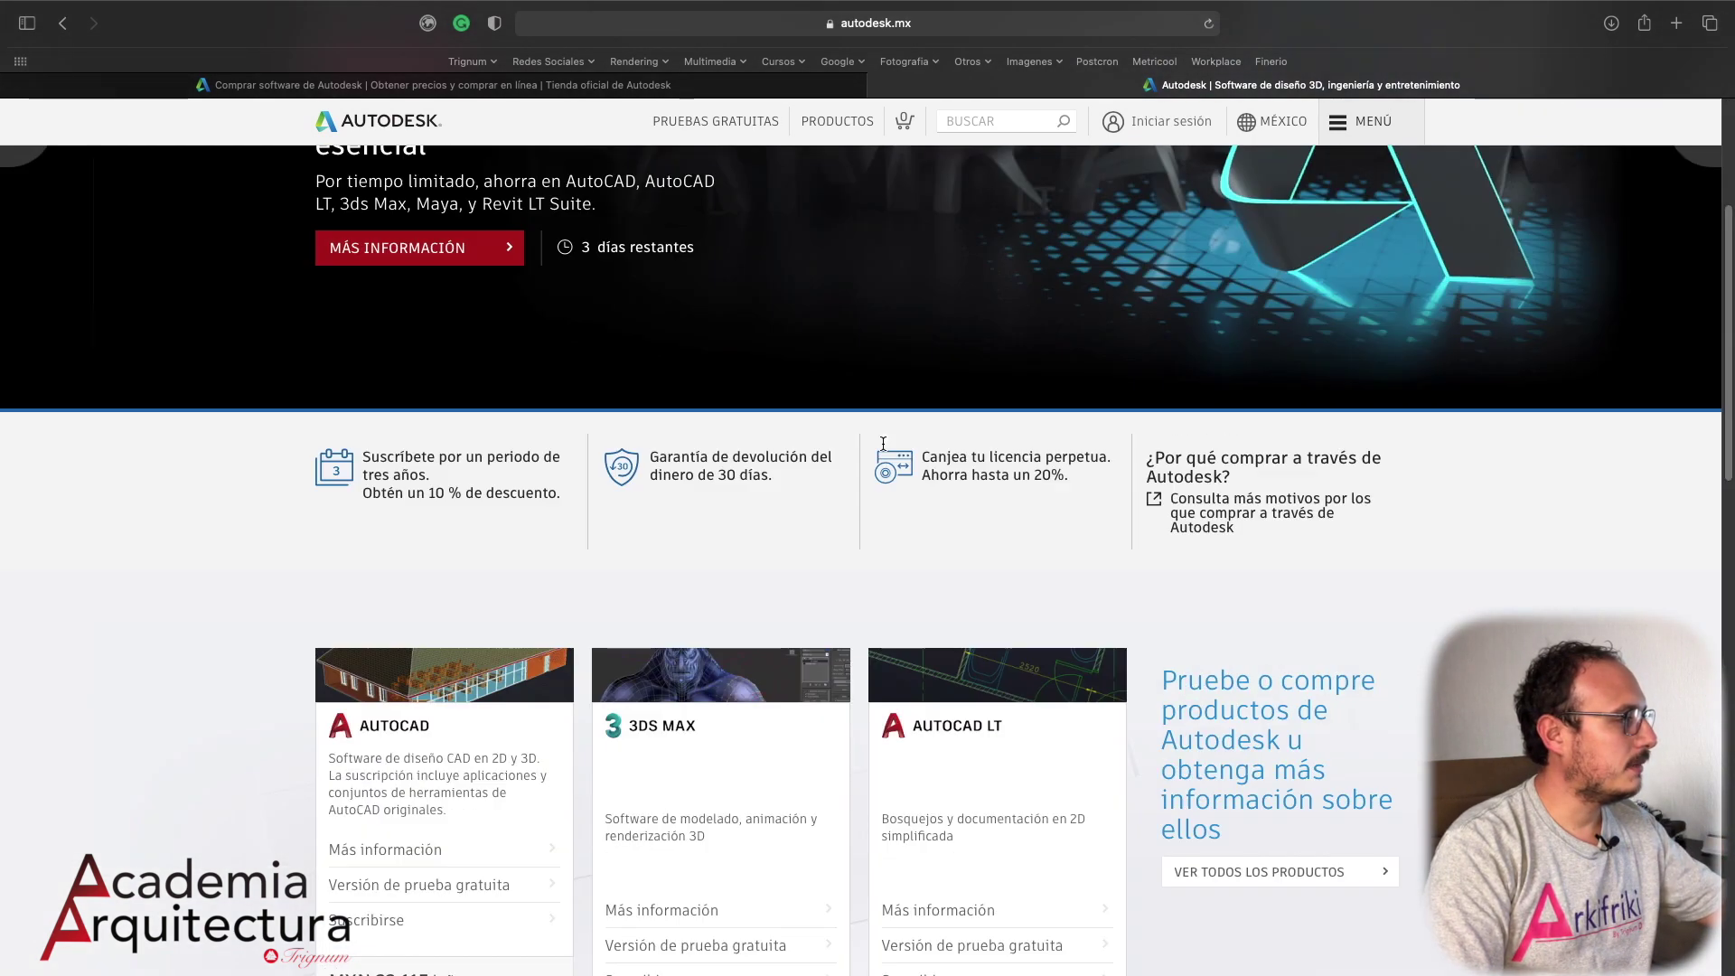
pyautogui.scroll(3, 883, 443)
pyautogui.scroll(2, 883, 443)
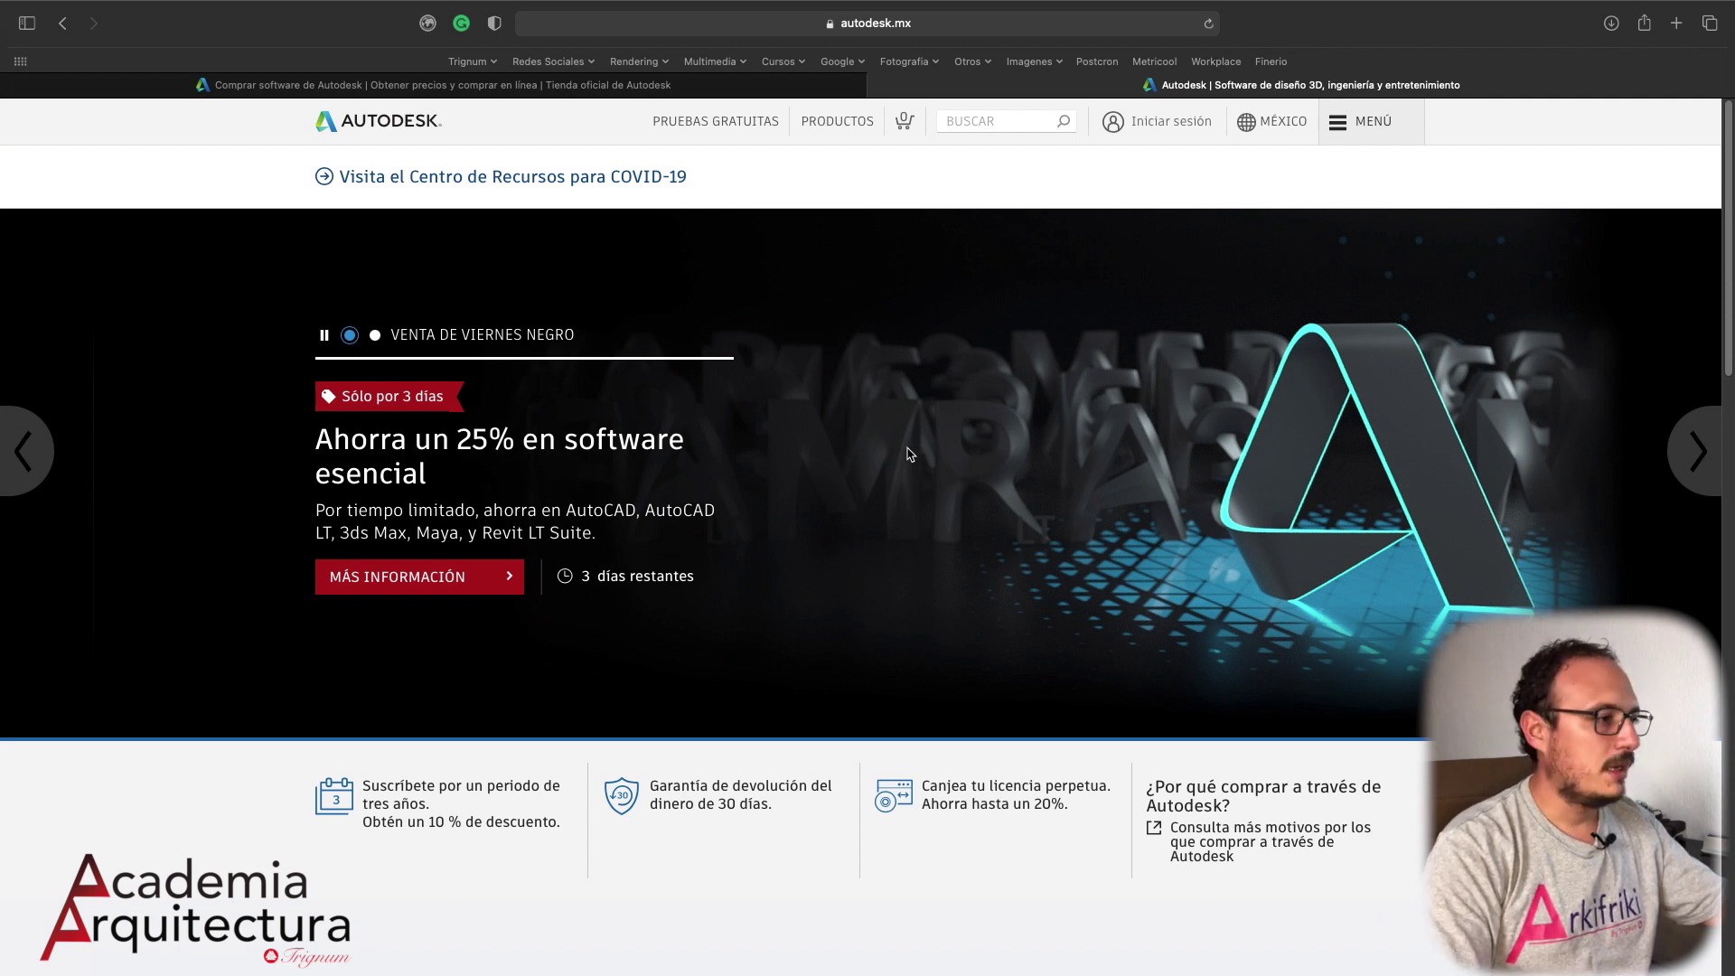
pyautogui.scroll(-1, 910, 454)
pyautogui.scroll(-6, 911, 454)
pyautogui.scroll(-2, 910, 454)
pyautogui.scroll(-2, 910, 454)
pyautogui.scroll(-1, 910, 454)
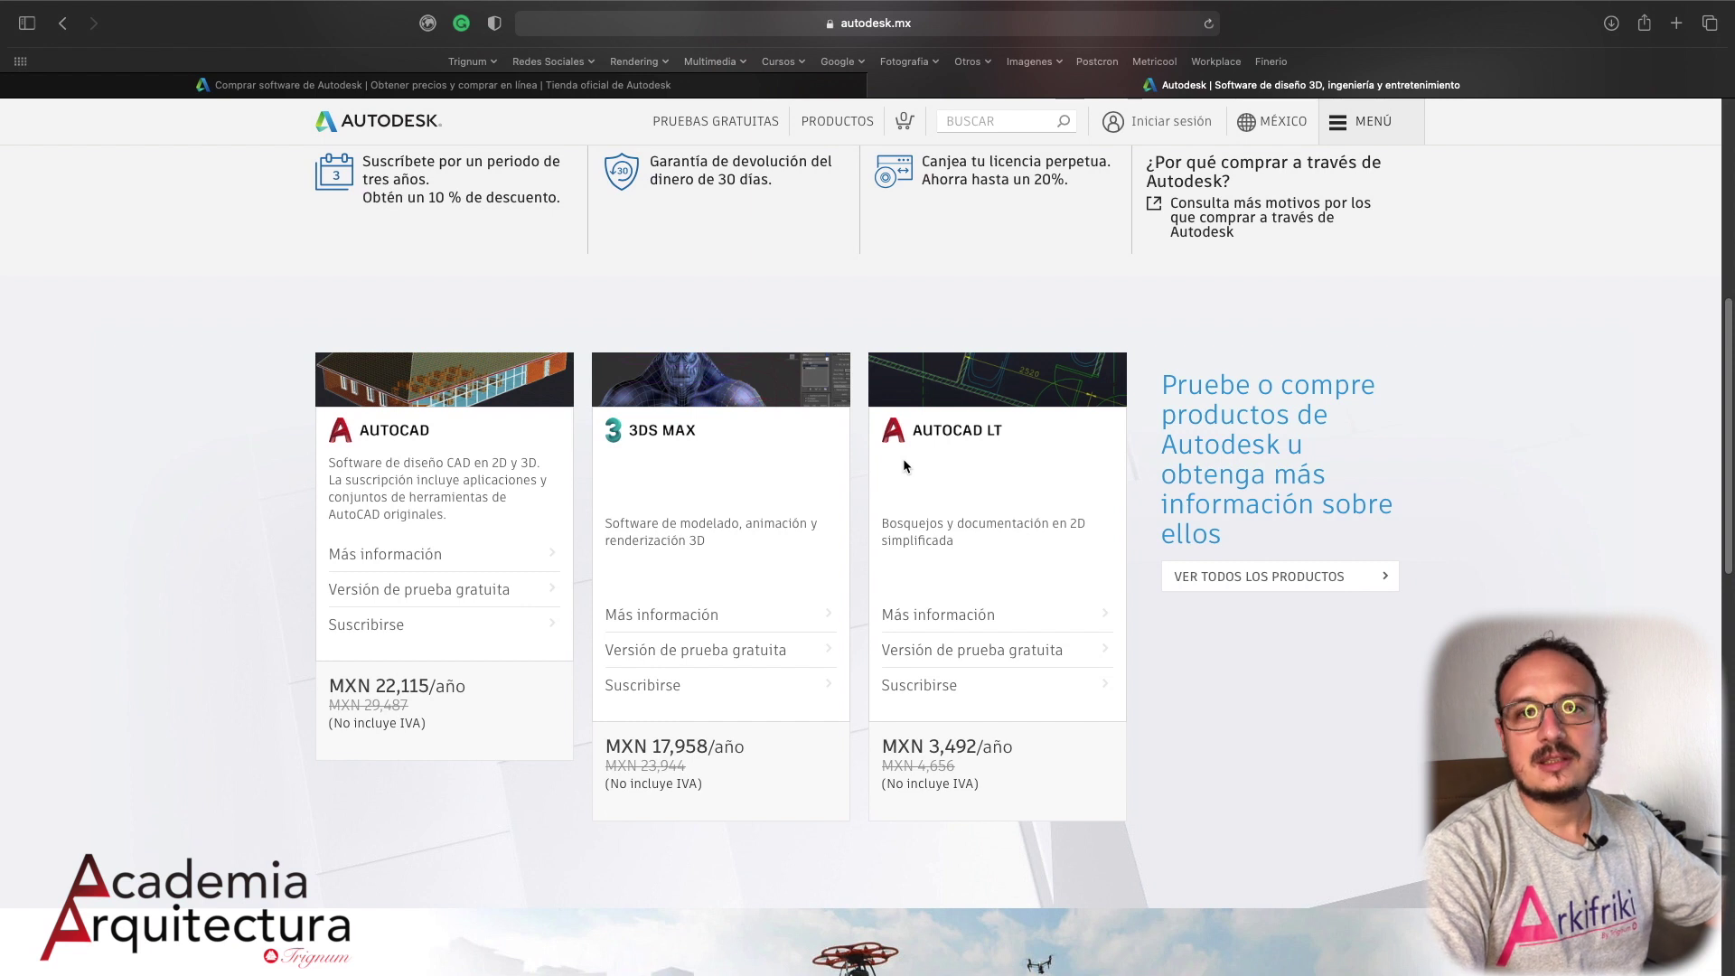
pyautogui.scroll(-1, 904, 461)
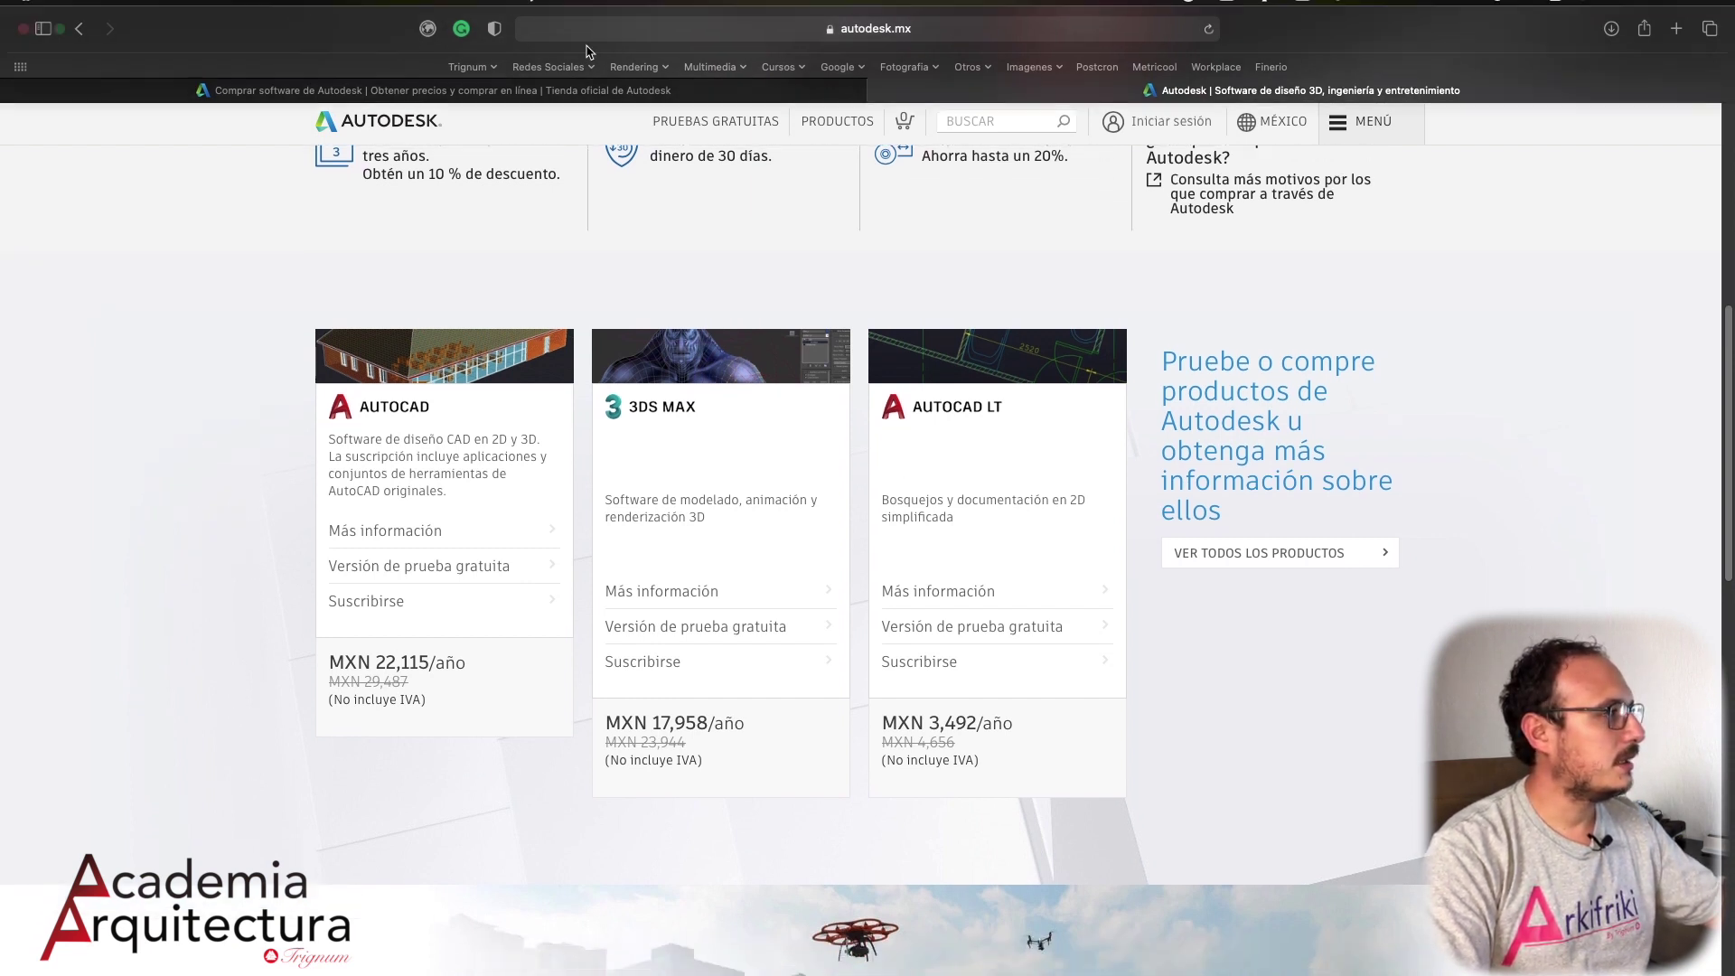
# Switch to the Autodesk product catalogue tab and scroll to its top
pyautogui.click(632, 98)
pyautogui.scroll(10, 841, 312)
pyautogui.scroll(2, 840, 312)
pyautogui.scroll(10, 867, 316)
pyautogui.scroll(5, 902, 328)
pyautogui.scroll(5, 903, 327)
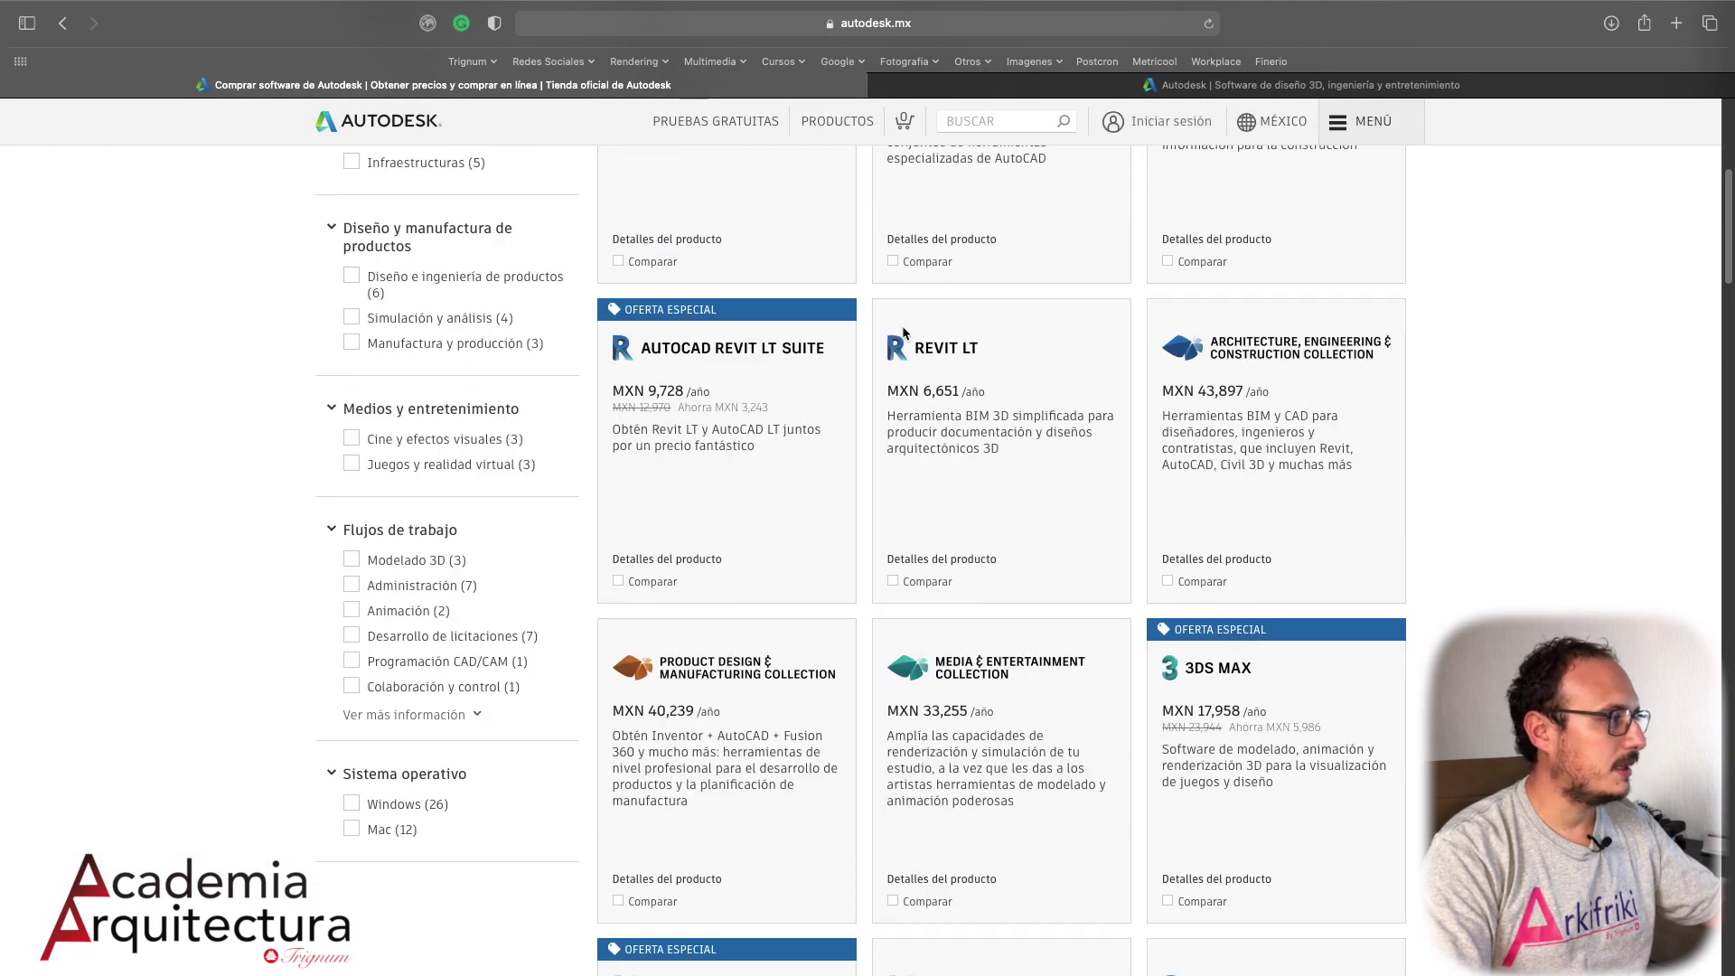
pyautogui.scroll(3, 903, 328)
# Browse the 31-product catalogue, from AutoCAD LT at MXN 3,492/año to Revit and AEC Collection
pyautogui.scroll(-1, 902, 327)
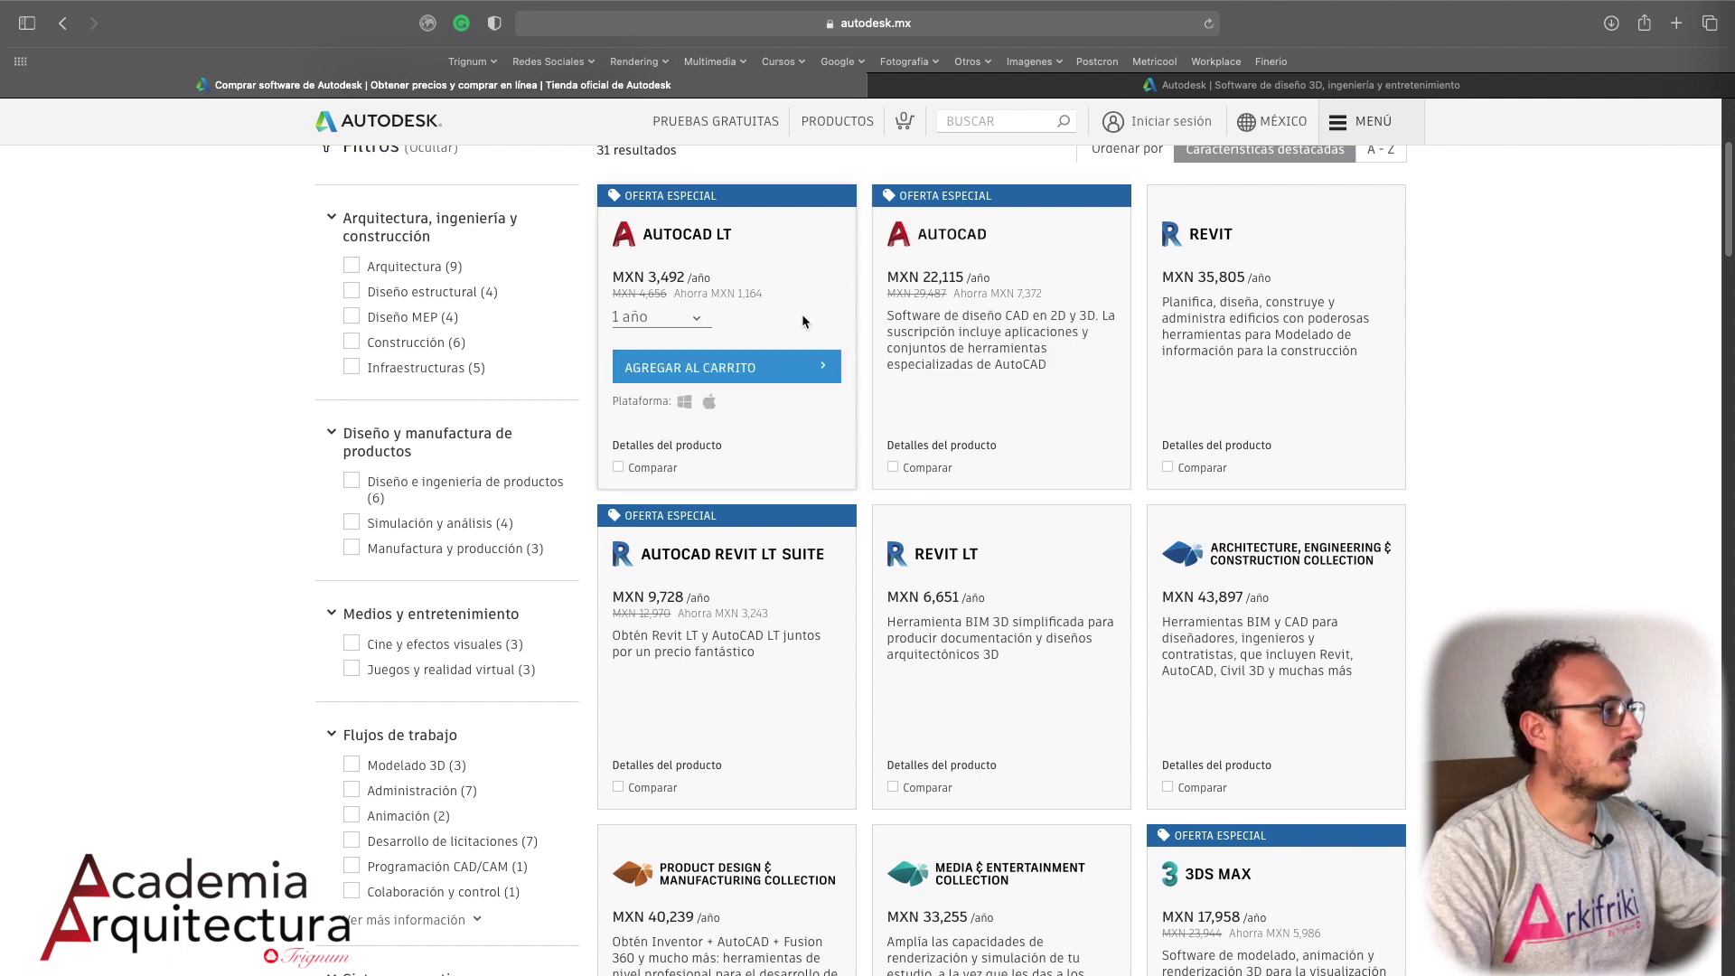
pyautogui.scroll(-3, 797, 311)
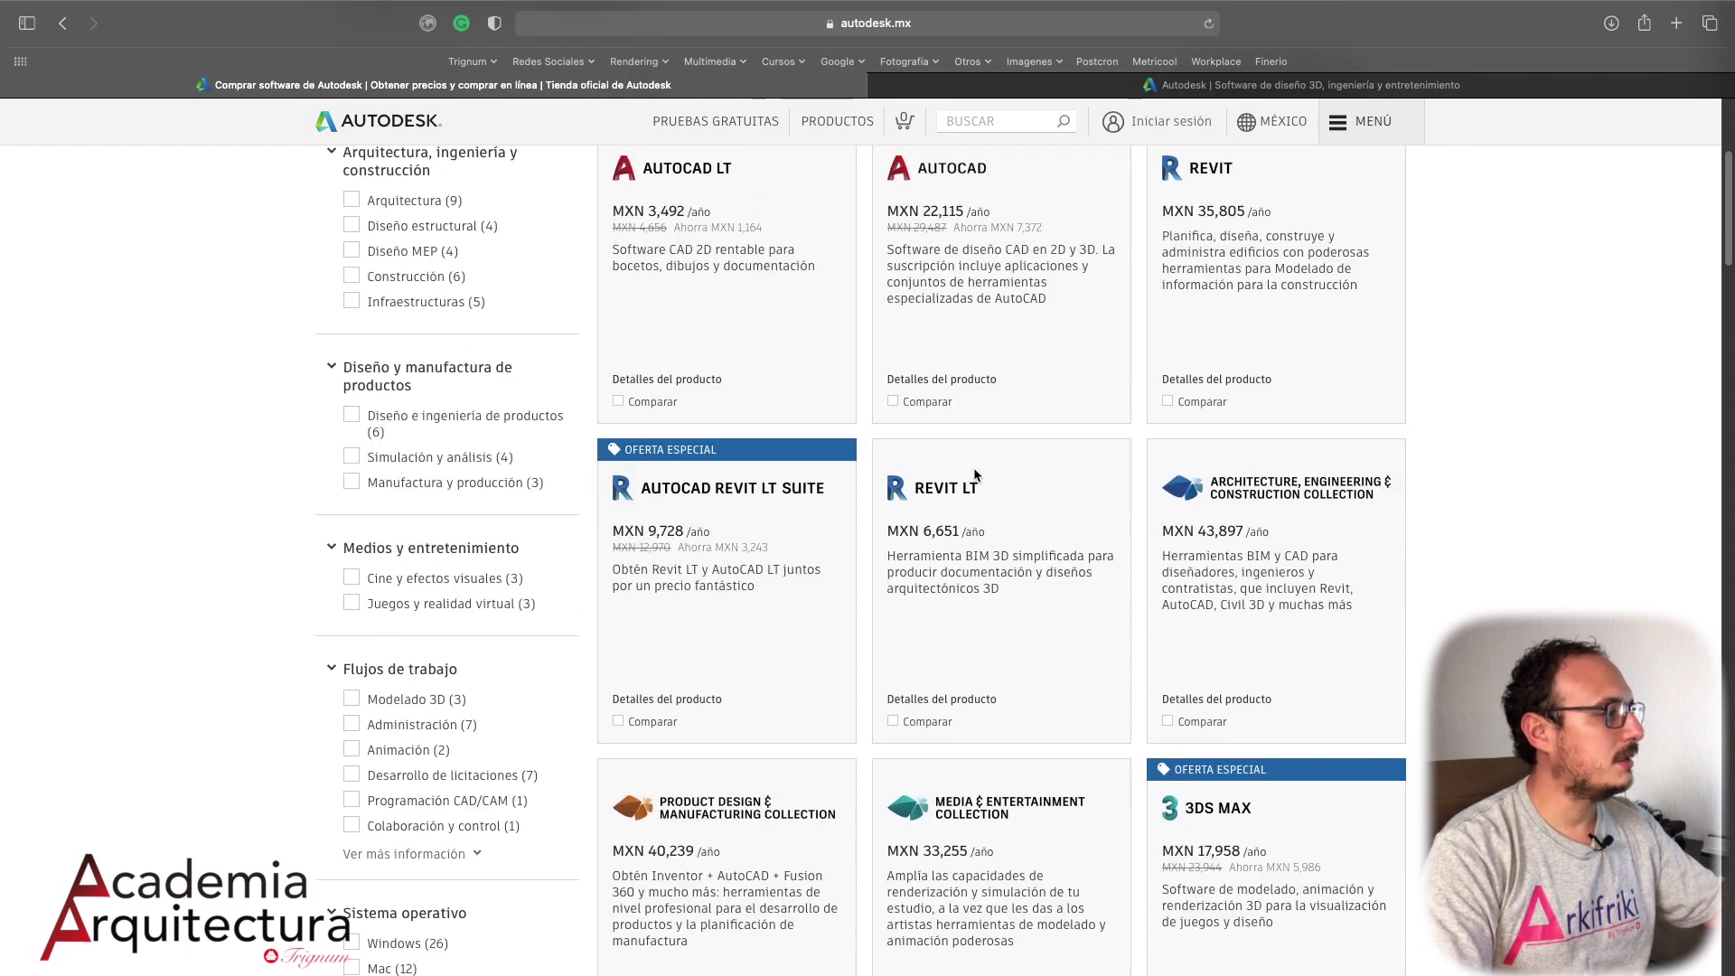
pyautogui.scroll(-4, 820, 529)
pyautogui.scroll(-5, 967, 475)
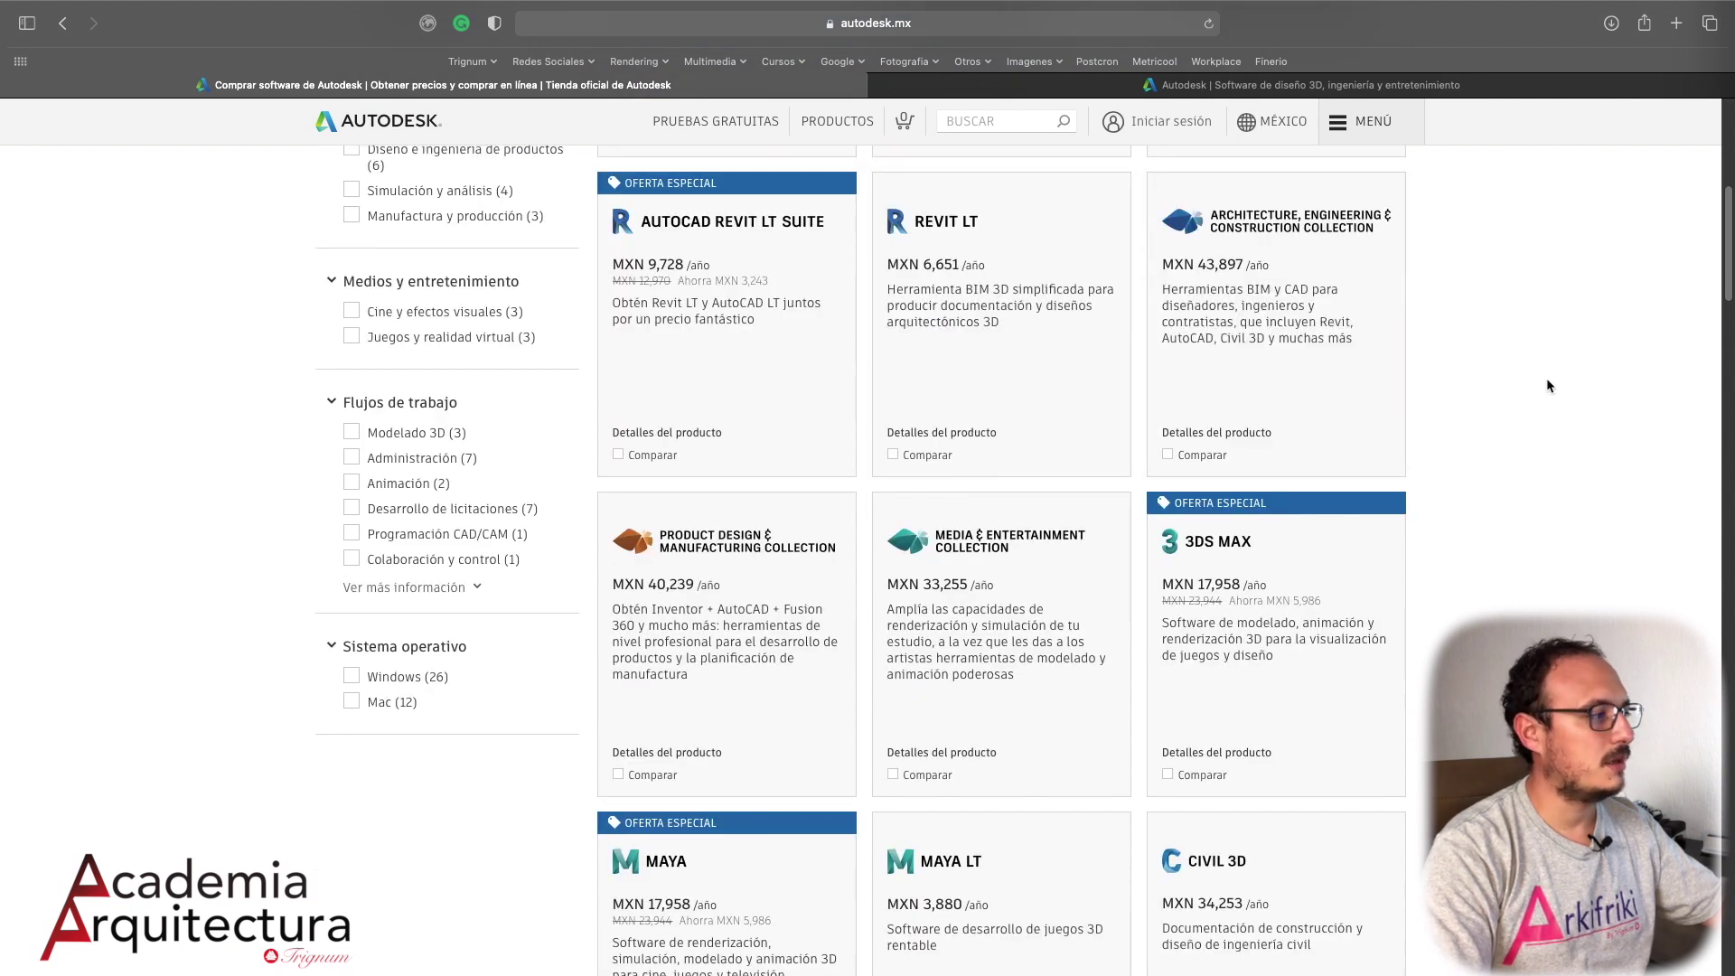
pyautogui.scroll(-4, 1547, 380)
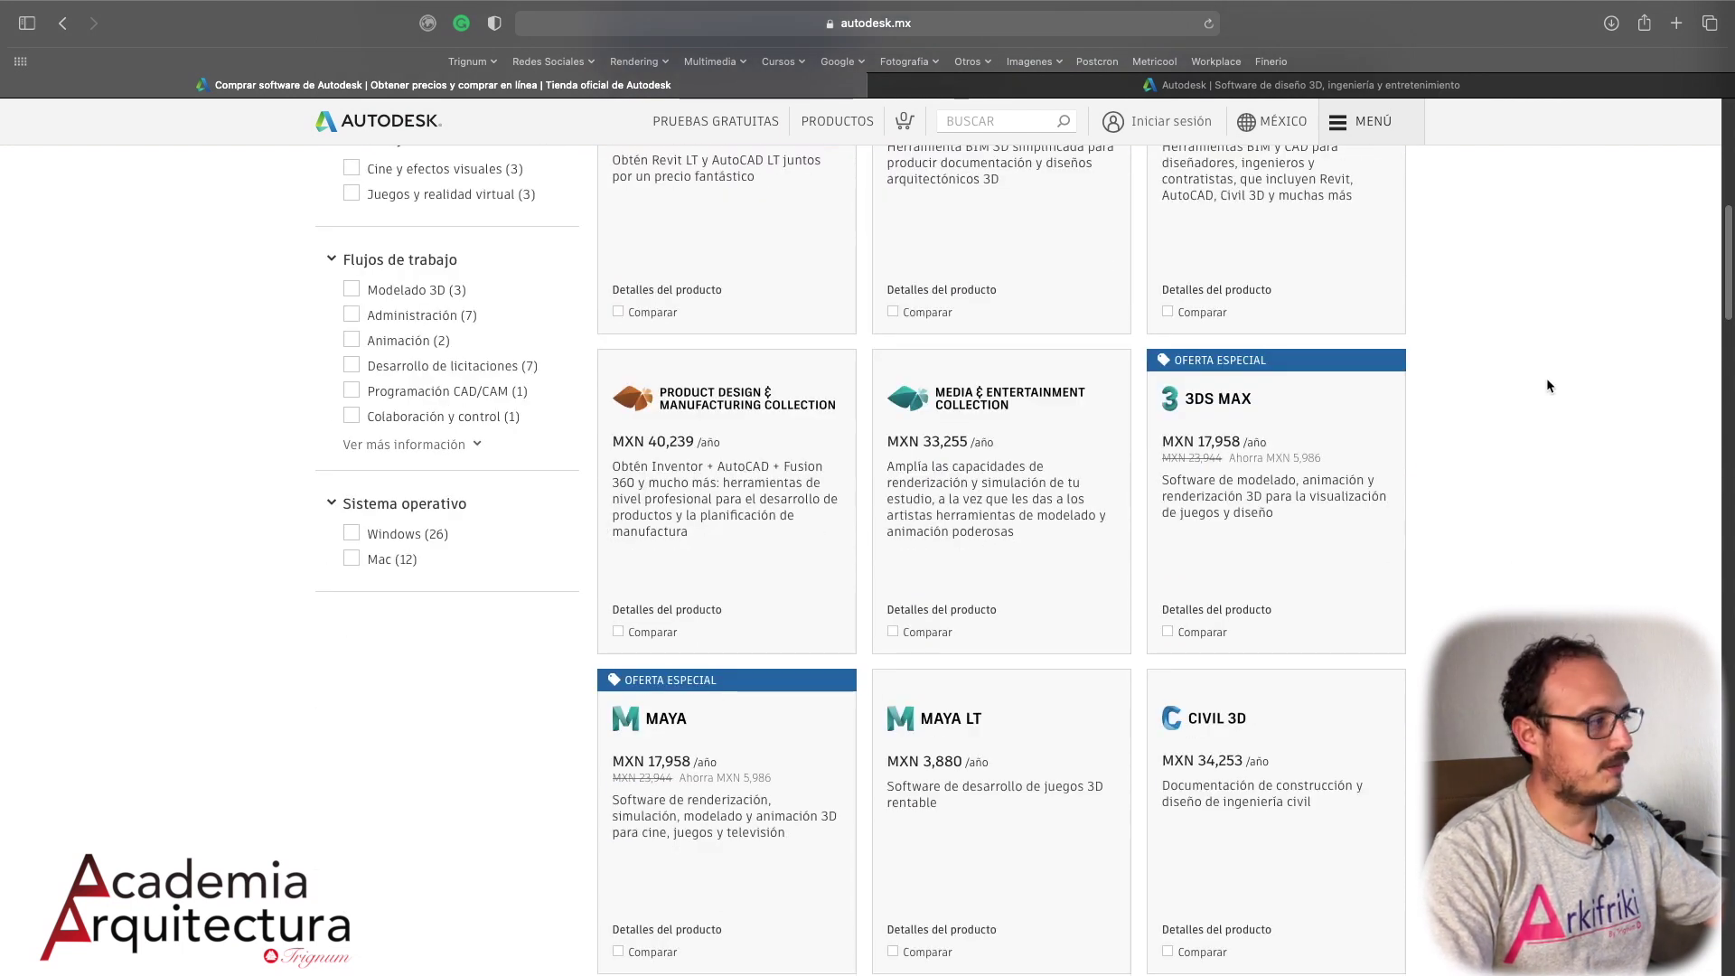
pyautogui.scroll(-6, 1547, 380)
pyautogui.scroll(-5, 1548, 380)
pyautogui.scroll(-3, 1548, 386)
pyautogui.scroll(-4, 1547, 386)
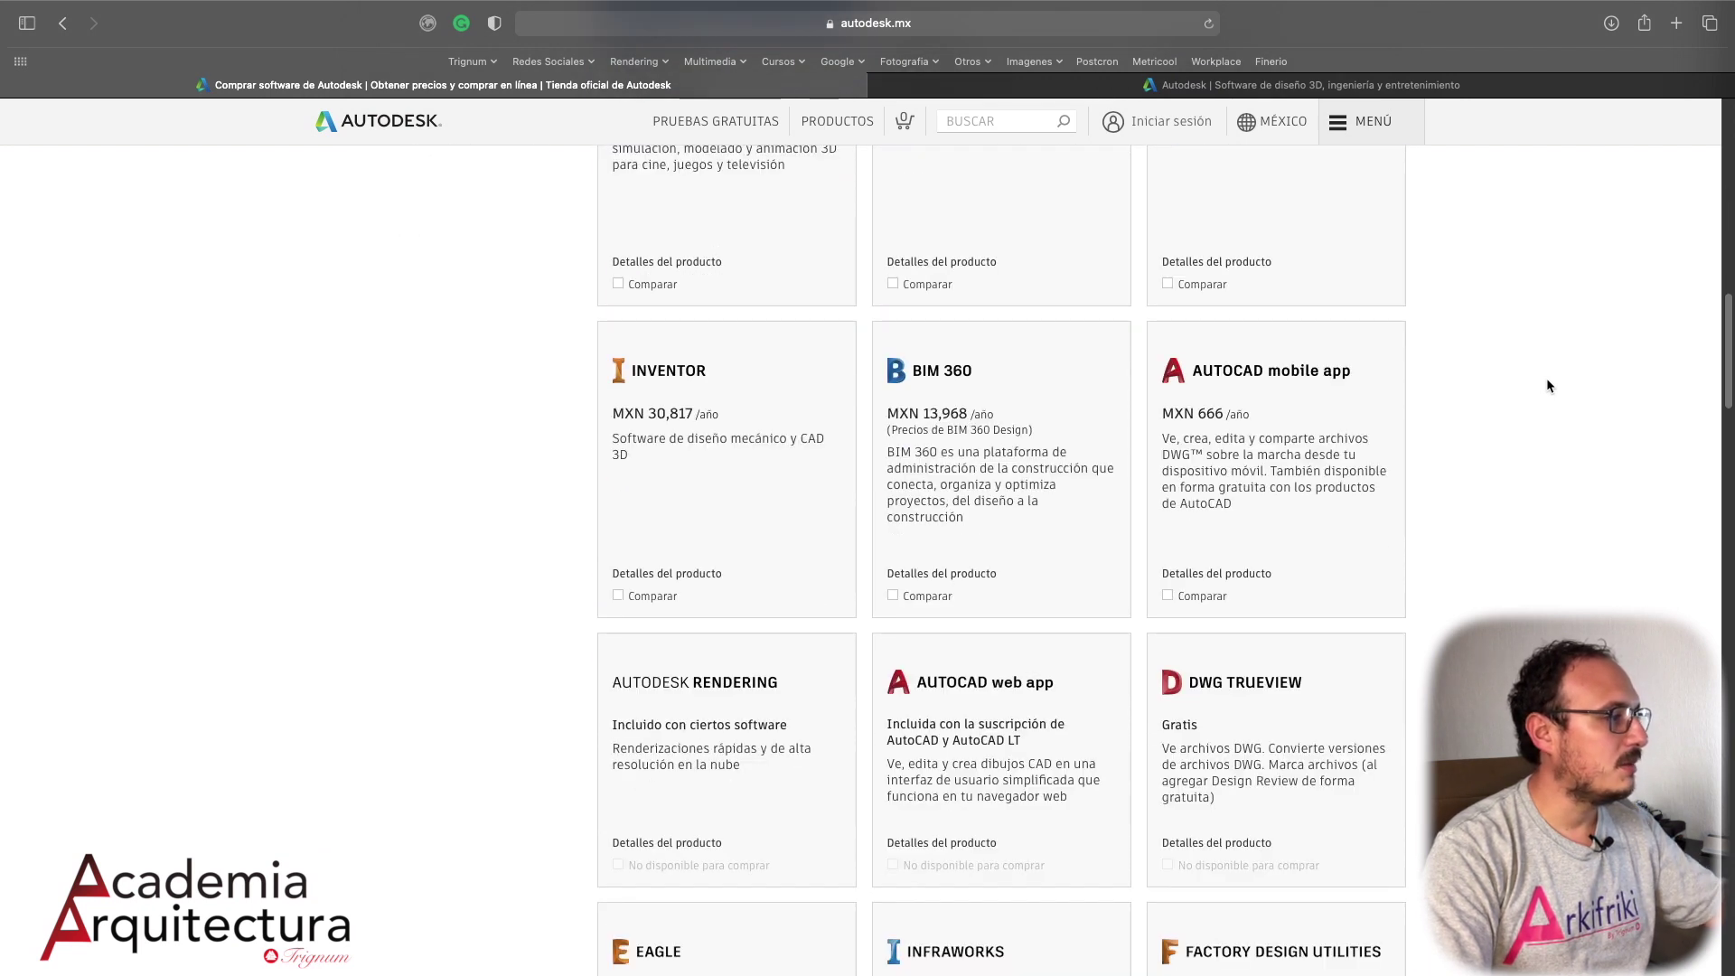
pyautogui.scroll(-1, 1547, 386)
pyautogui.scroll(-7, 1547, 386)
pyautogui.scroll(-7, 1547, 386)
pyautogui.scroll(-10, 1545, 388)
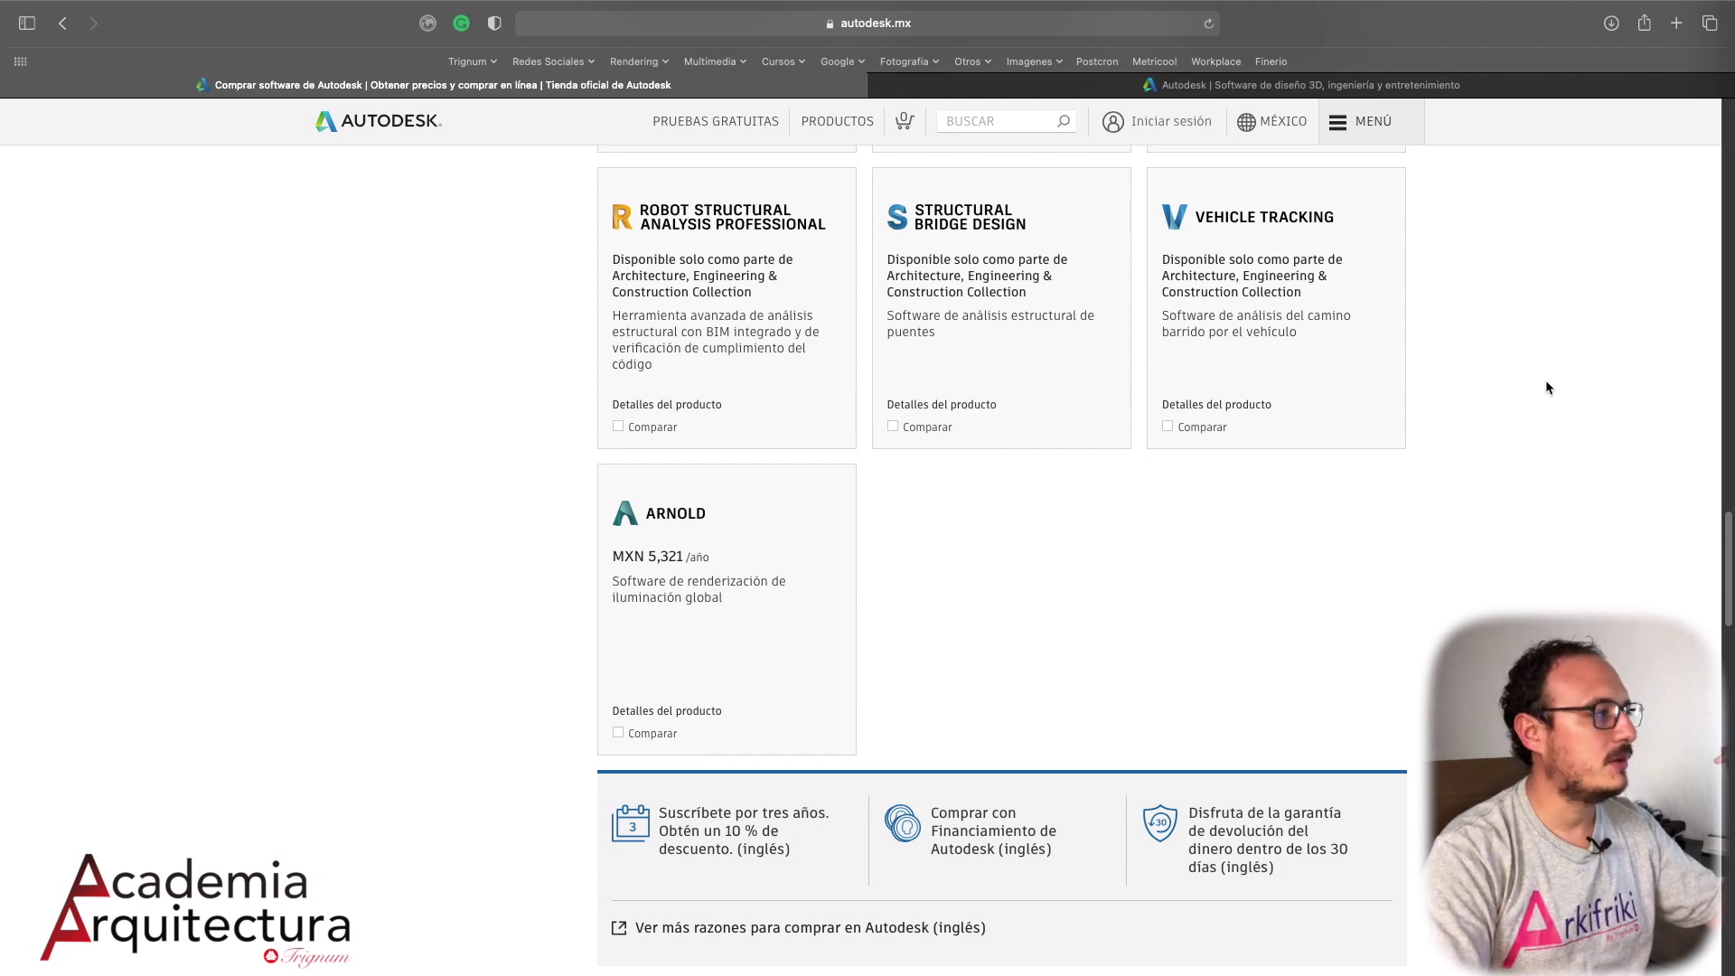
pyautogui.scroll(15, 1545, 388)
pyautogui.scroll(-5, 1540, 386)
pyautogui.scroll(5, 1540, 386)
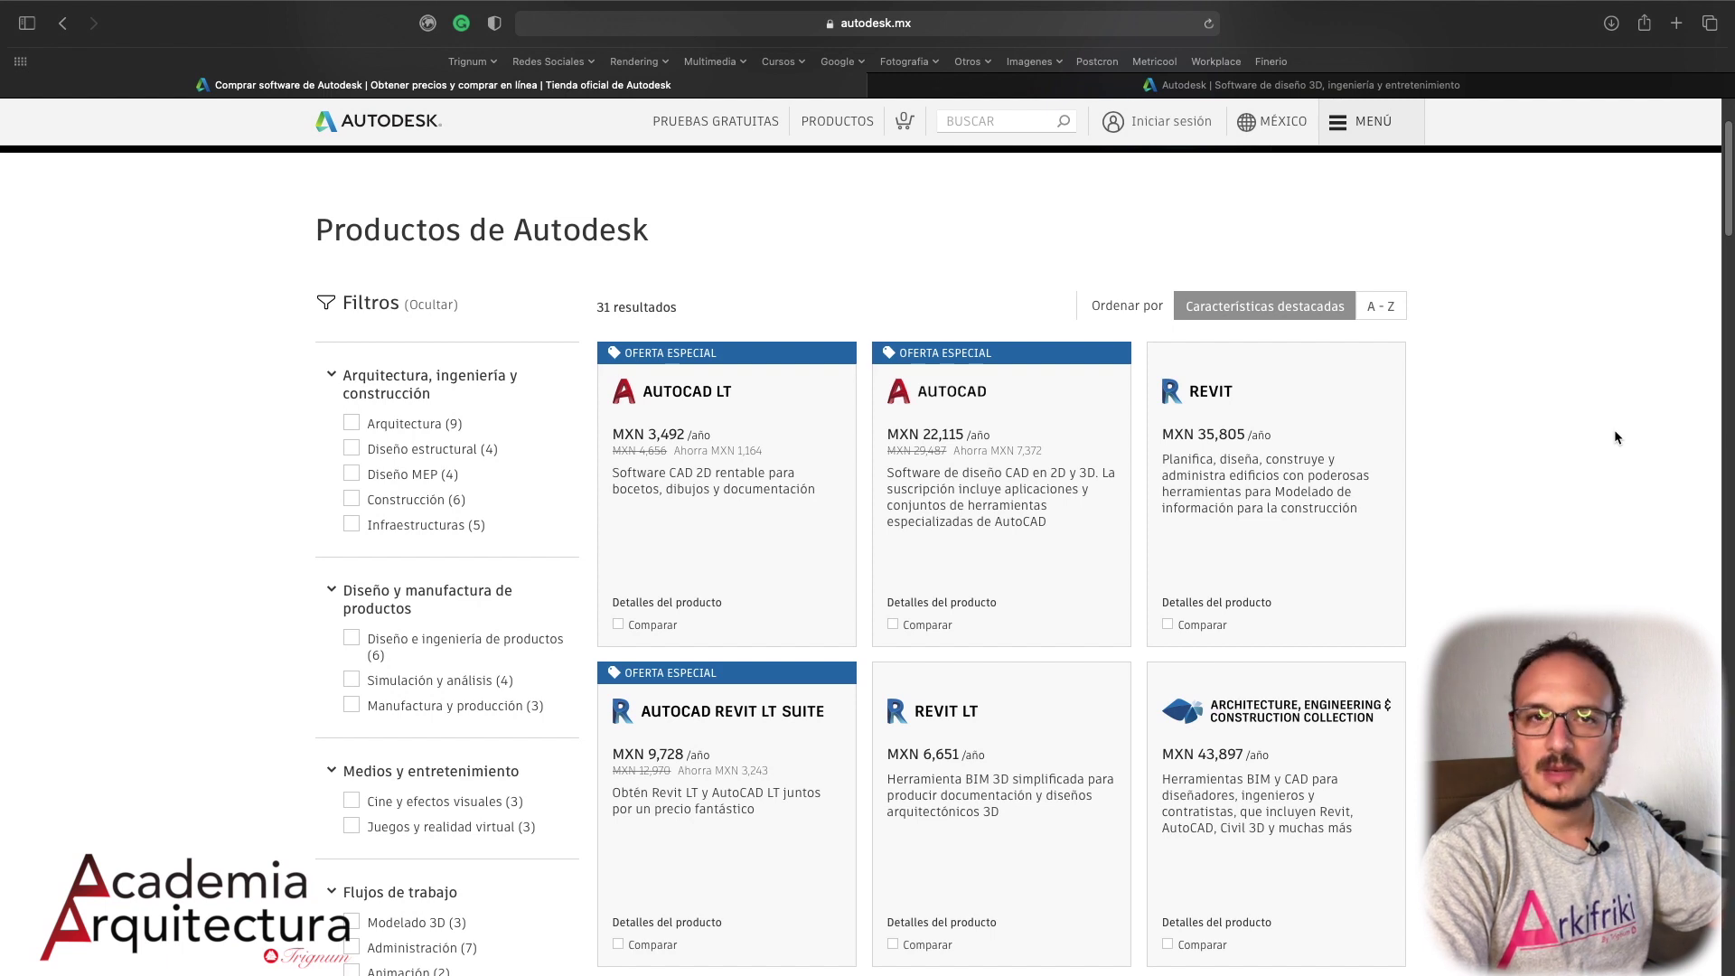
# Return to the Autodesk home page and scroll to the AutoCAD, 3ds Max and AutoCAD LT cards
pyautogui.scroll(-1, 1629, 433)
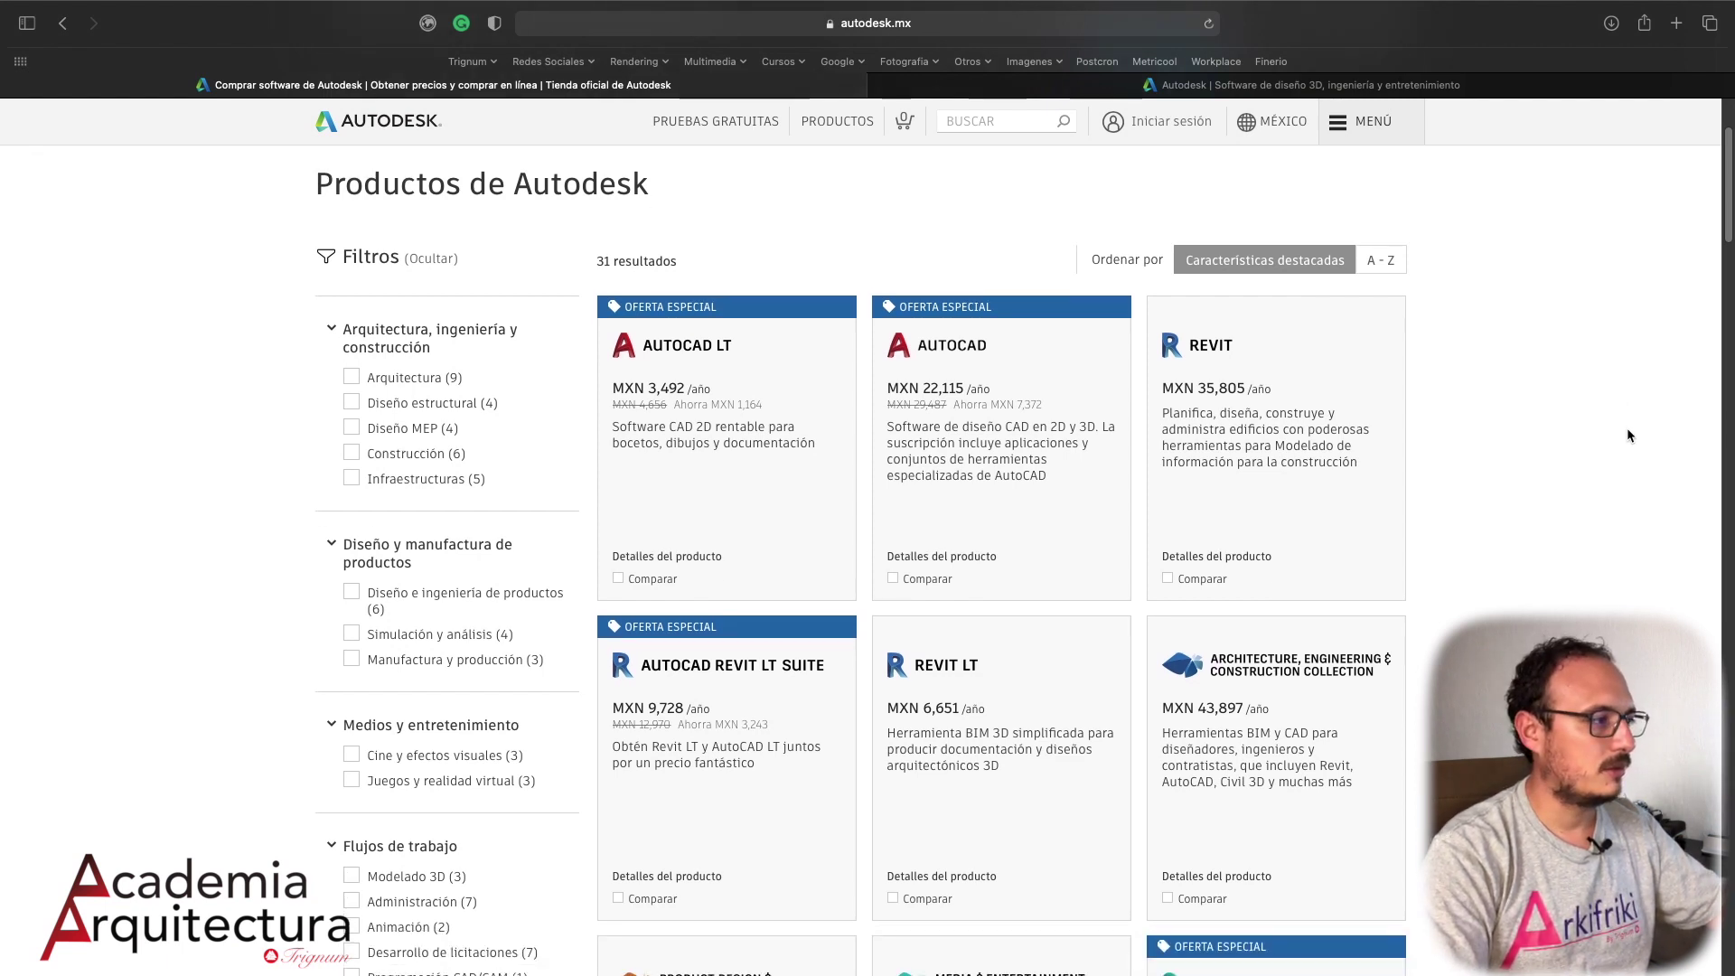
pyautogui.scroll(-1, 1627, 437)
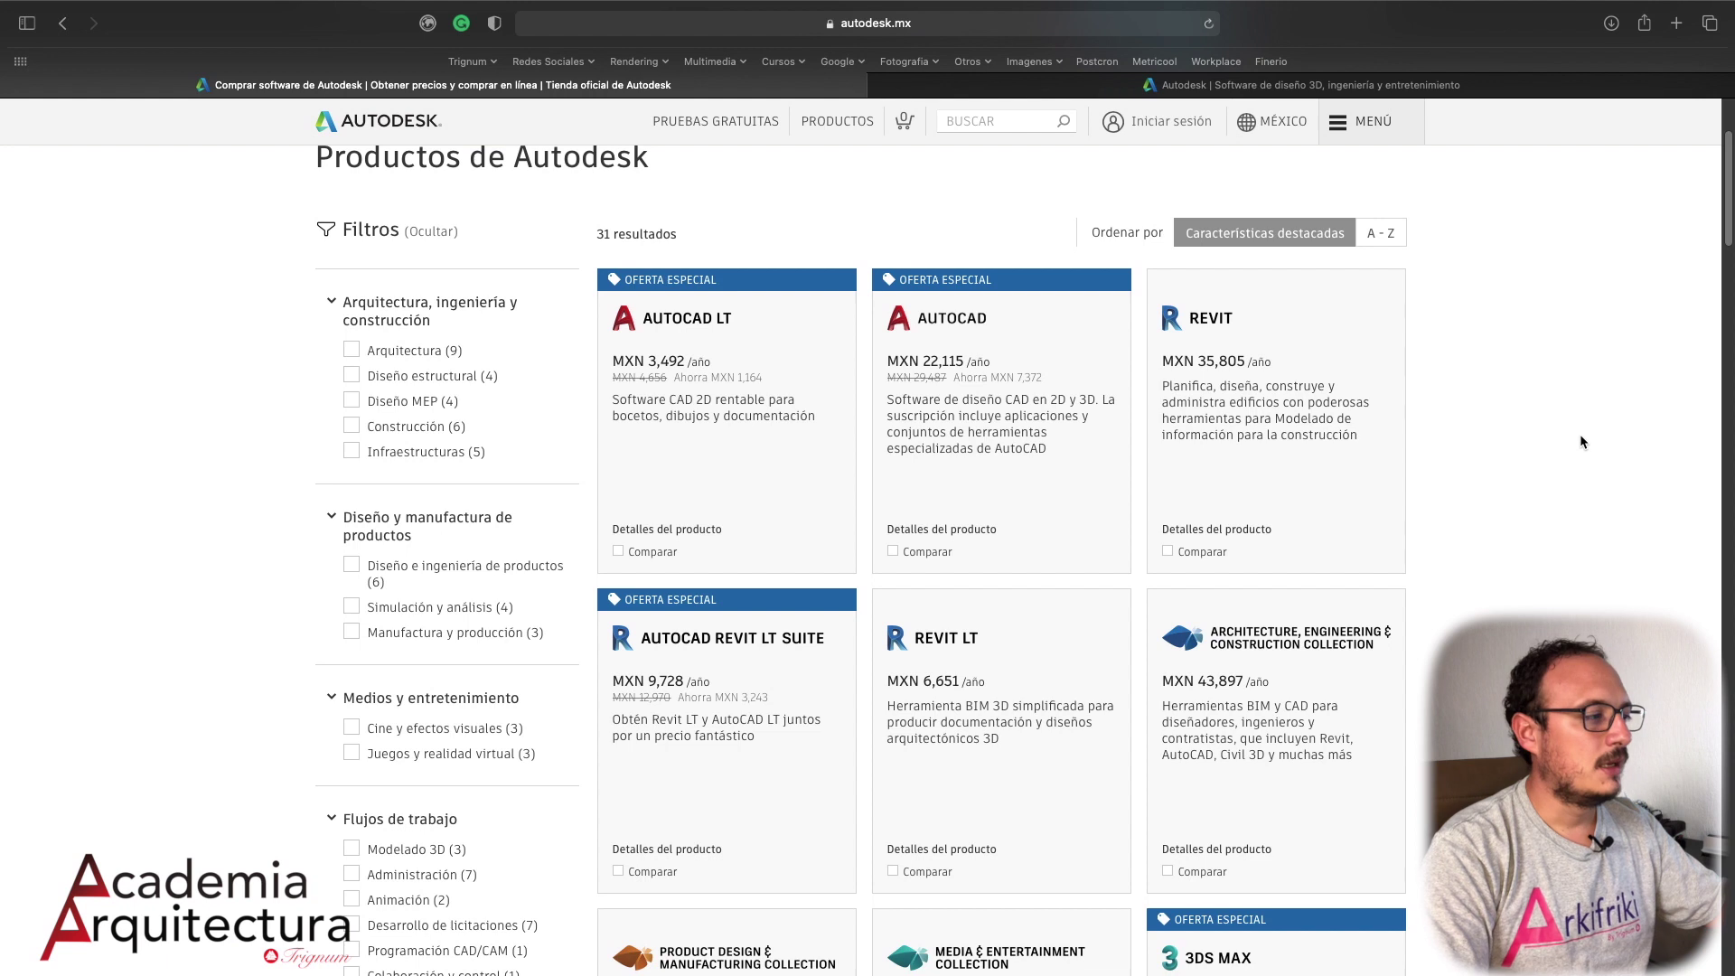
pyautogui.scroll(-2, 1582, 441)
pyautogui.hotkey('ctrl', 'Tab')
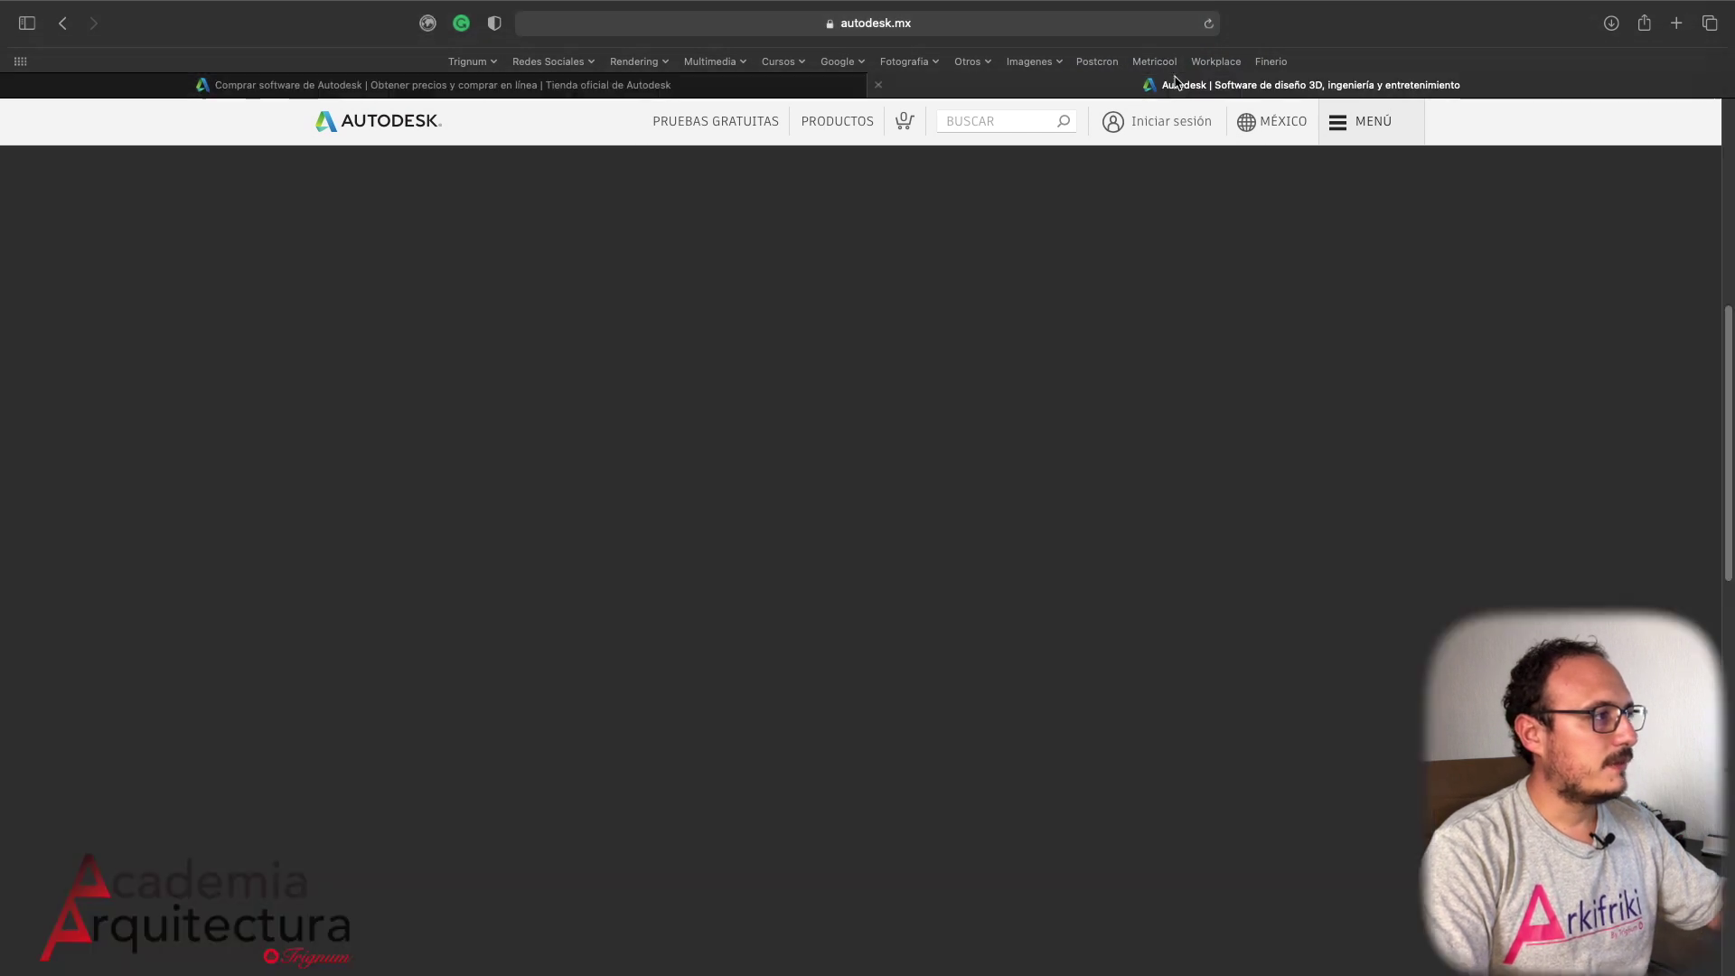
pyautogui.scroll(2, 1561, 344)
pyautogui.scroll(4, 1561, 344)
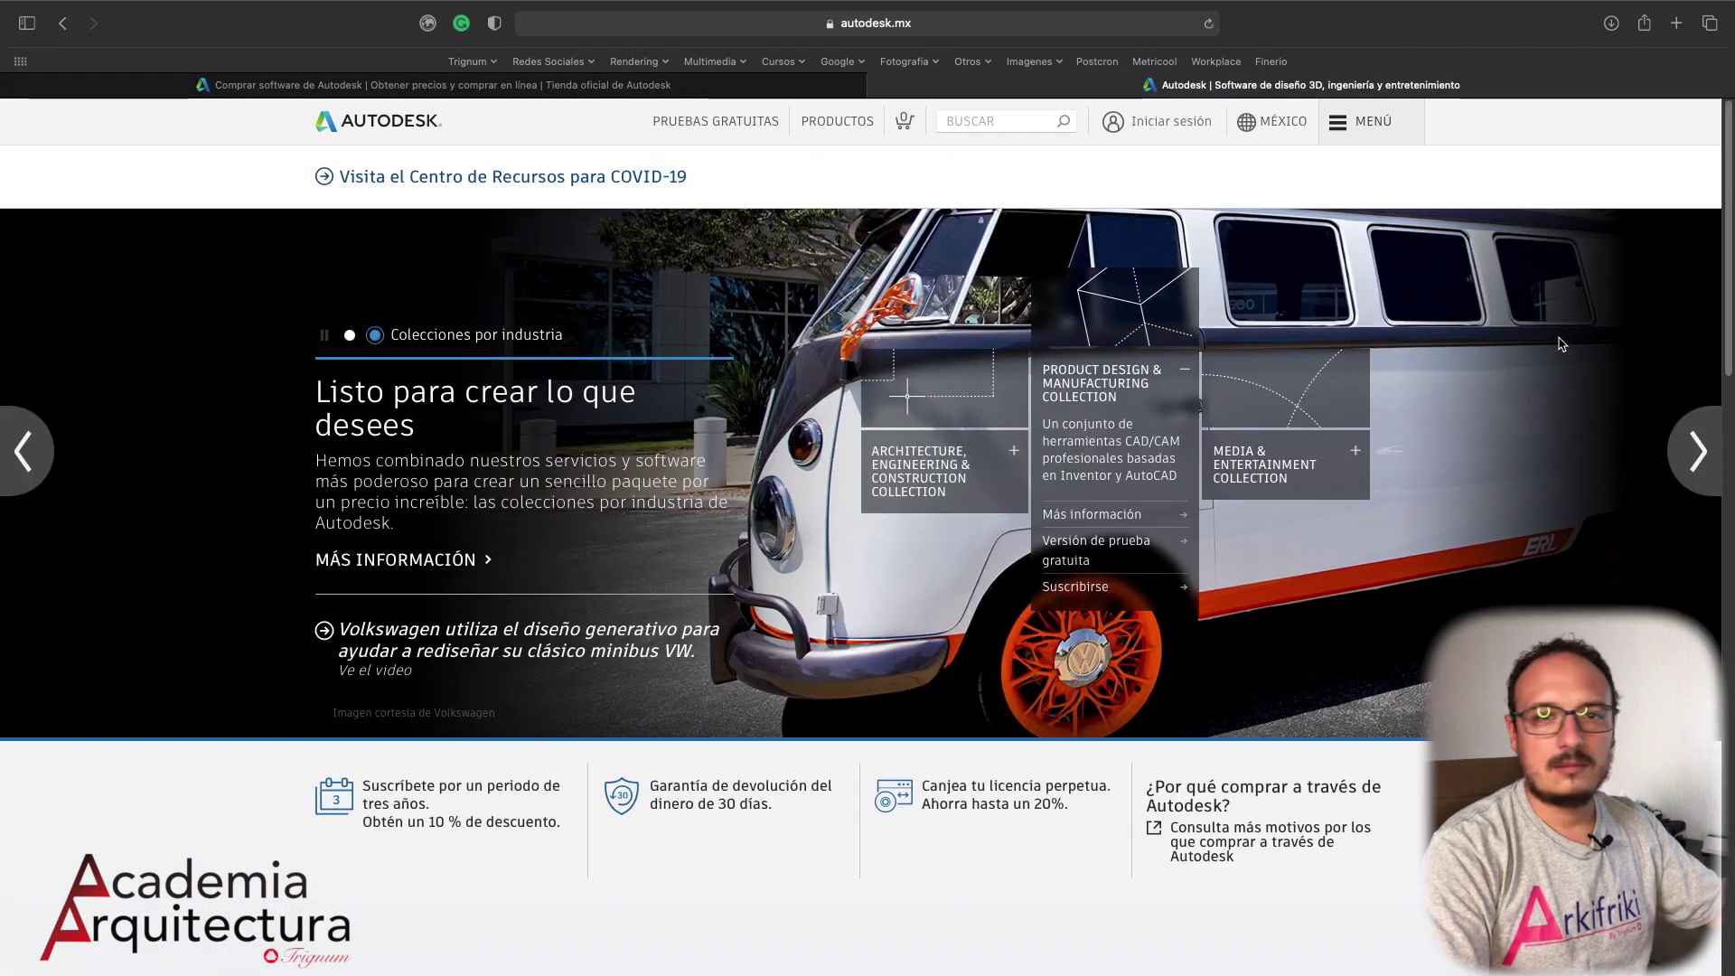
pyautogui.scroll(-3, 1561, 343)
pyautogui.scroll(-8, 1560, 343)
pyautogui.scroll(-3, 1560, 343)
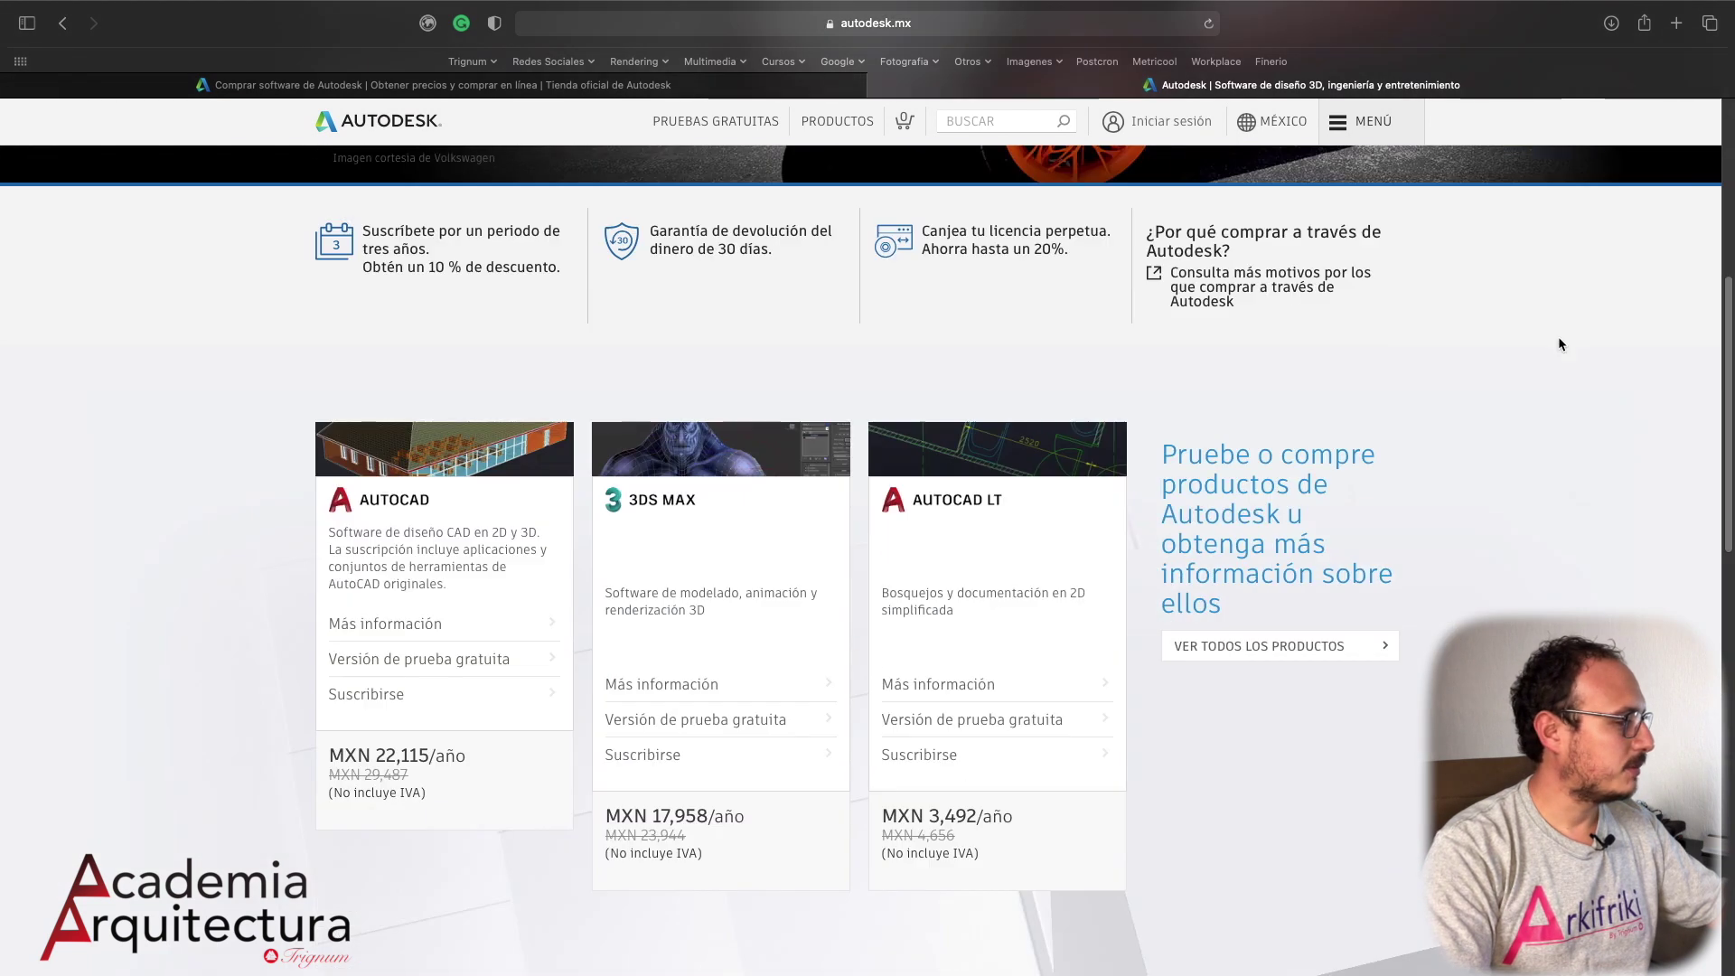
pyautogui.scroll(-3, 1558, 344)
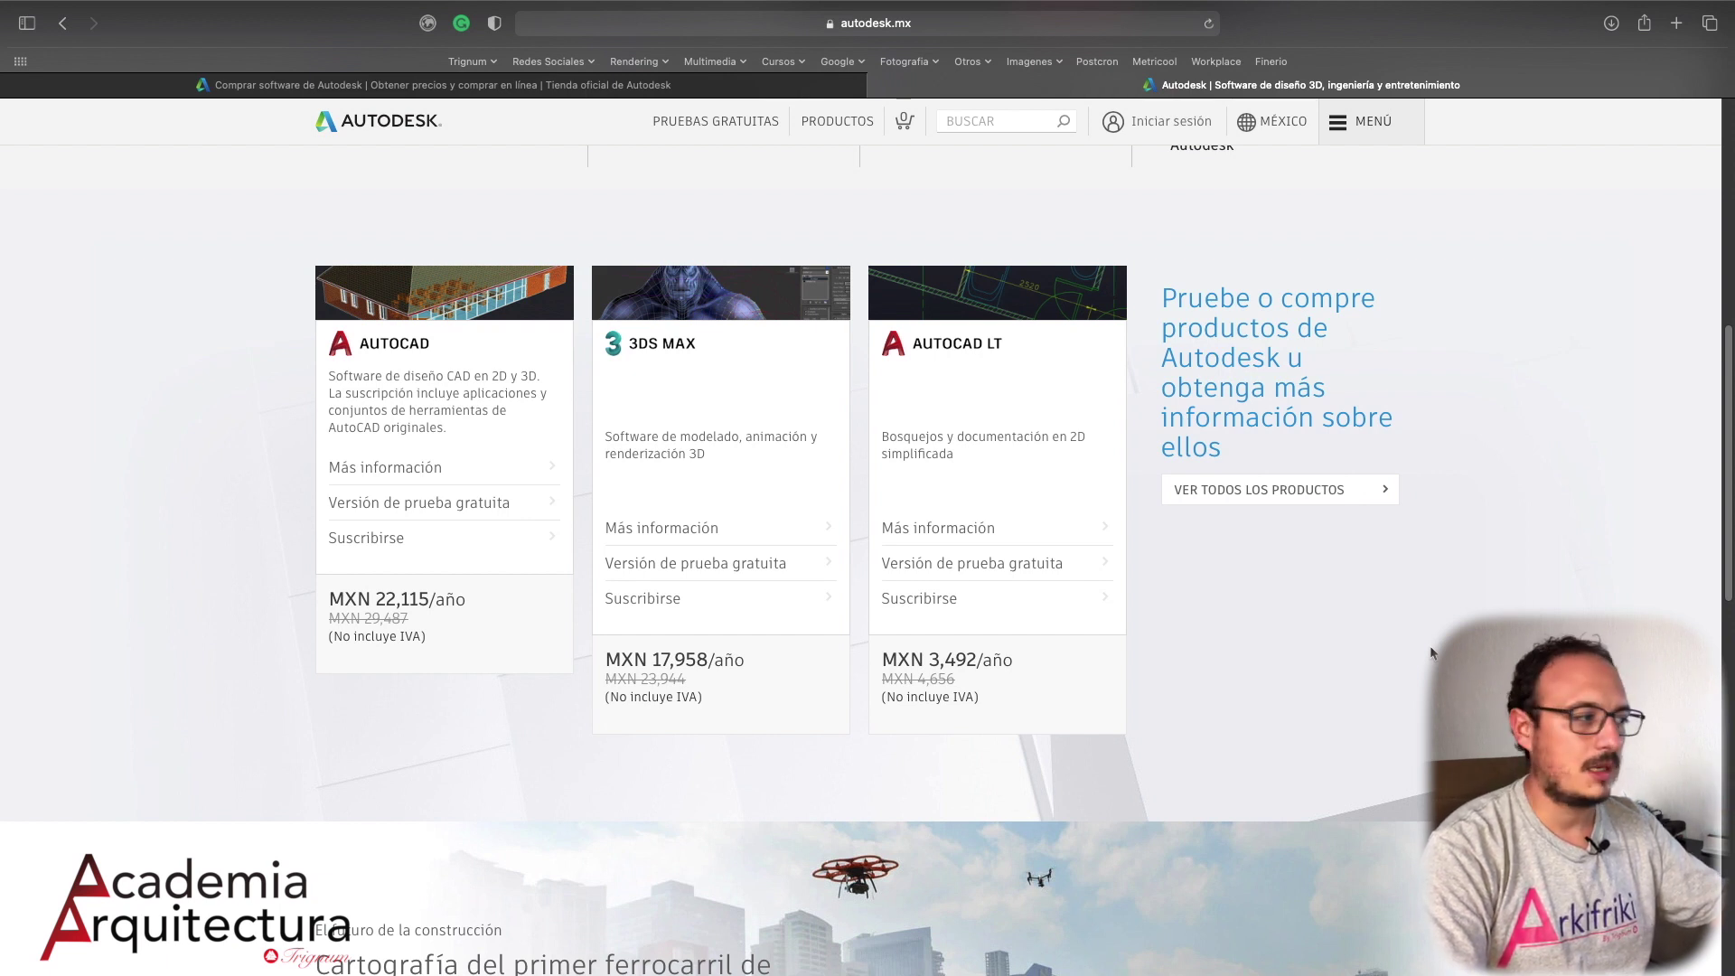
pyautogui.scroll(-1, 1430, 651)
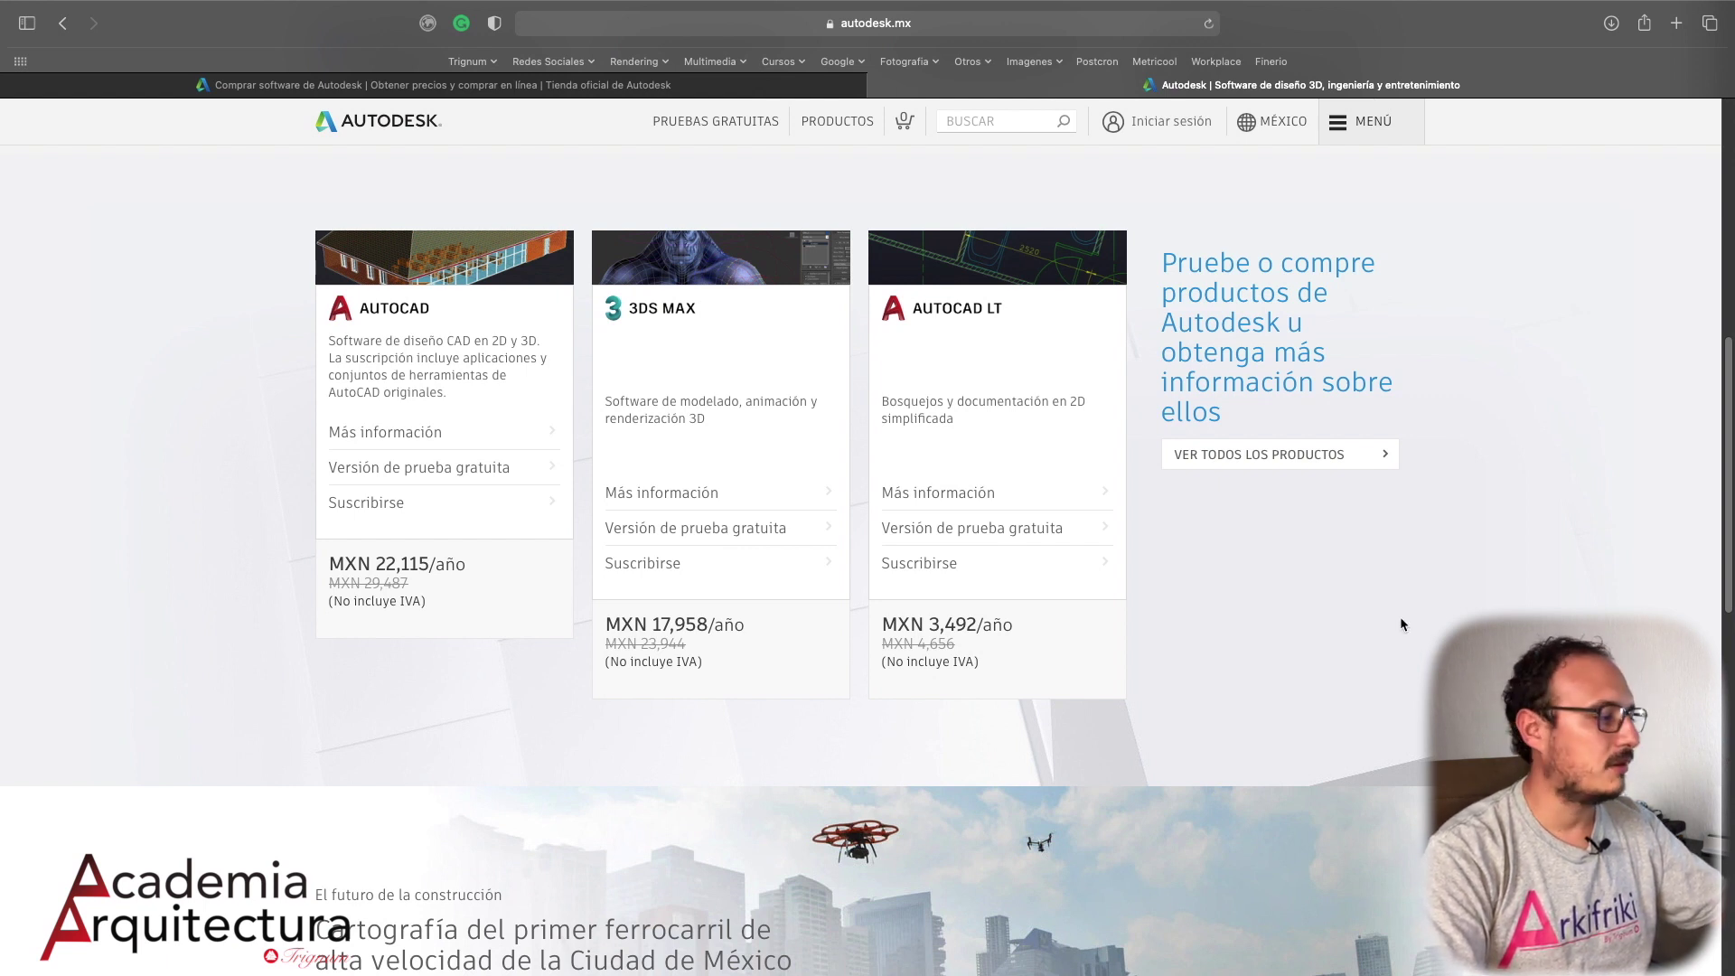
pyautogui.scroll(-1, 1401, 621)
pyautogui.scroll(-1, 1401, 622)
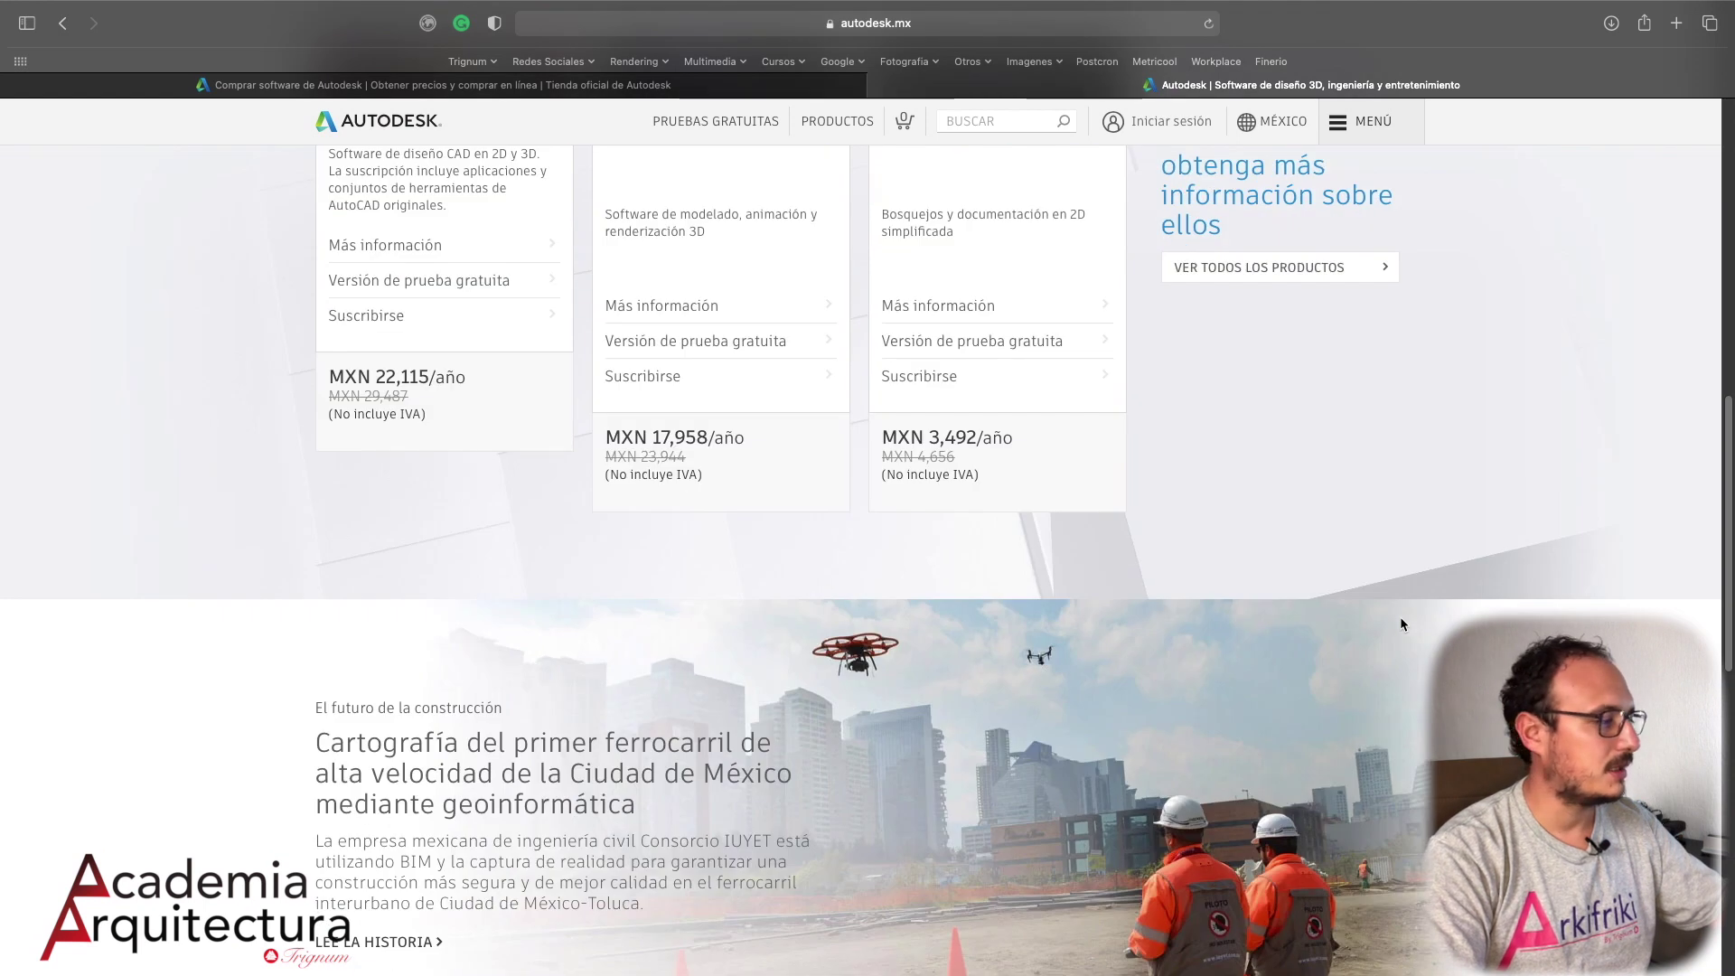
pyautogui.scroll(-3, 1401, 622)
pyautogui.scroll(3, 1401, 622)
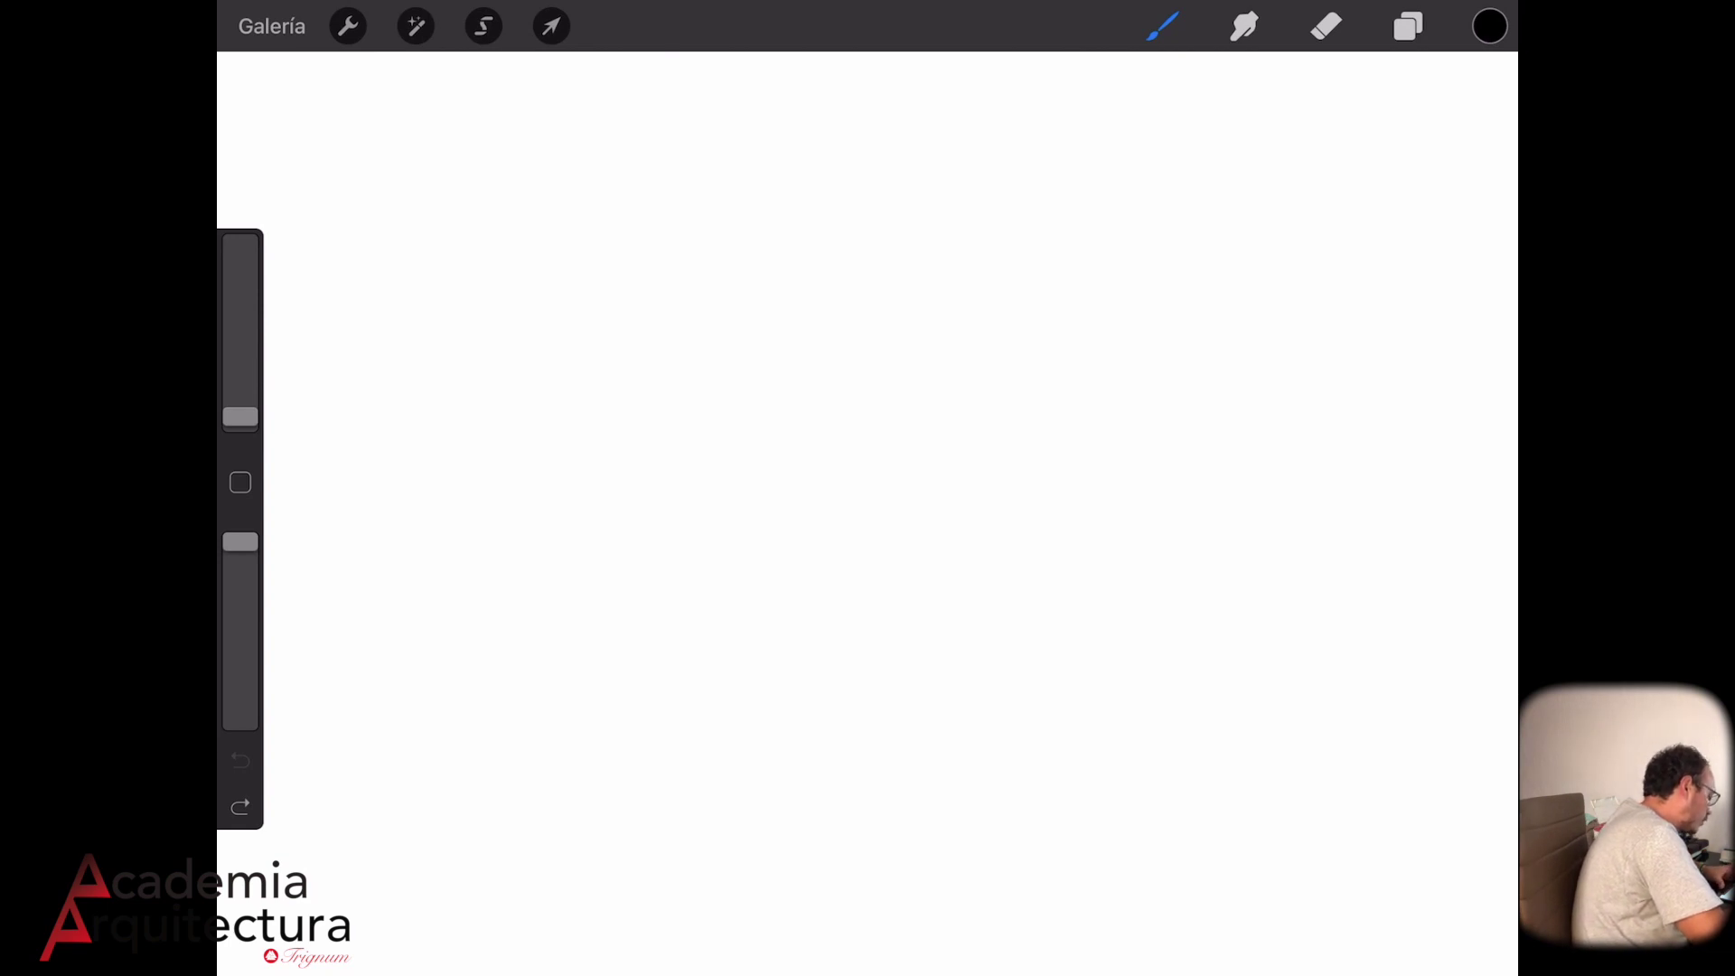
# Sketch thin guide lines for a vertical wall, then retrace them with a thicker brush
pyautogui.moveTo(567, 269)
pyautogui.mouseDown()
pyautogui.moveTo(652, 266)
pyautogui.moveTo(566, 519)
pyautogui.moveTo(573, 580)
pyautogui.mouseUp()
pyautogui.moveTo(639, 242); pyautogui.dragTo(640, 597)
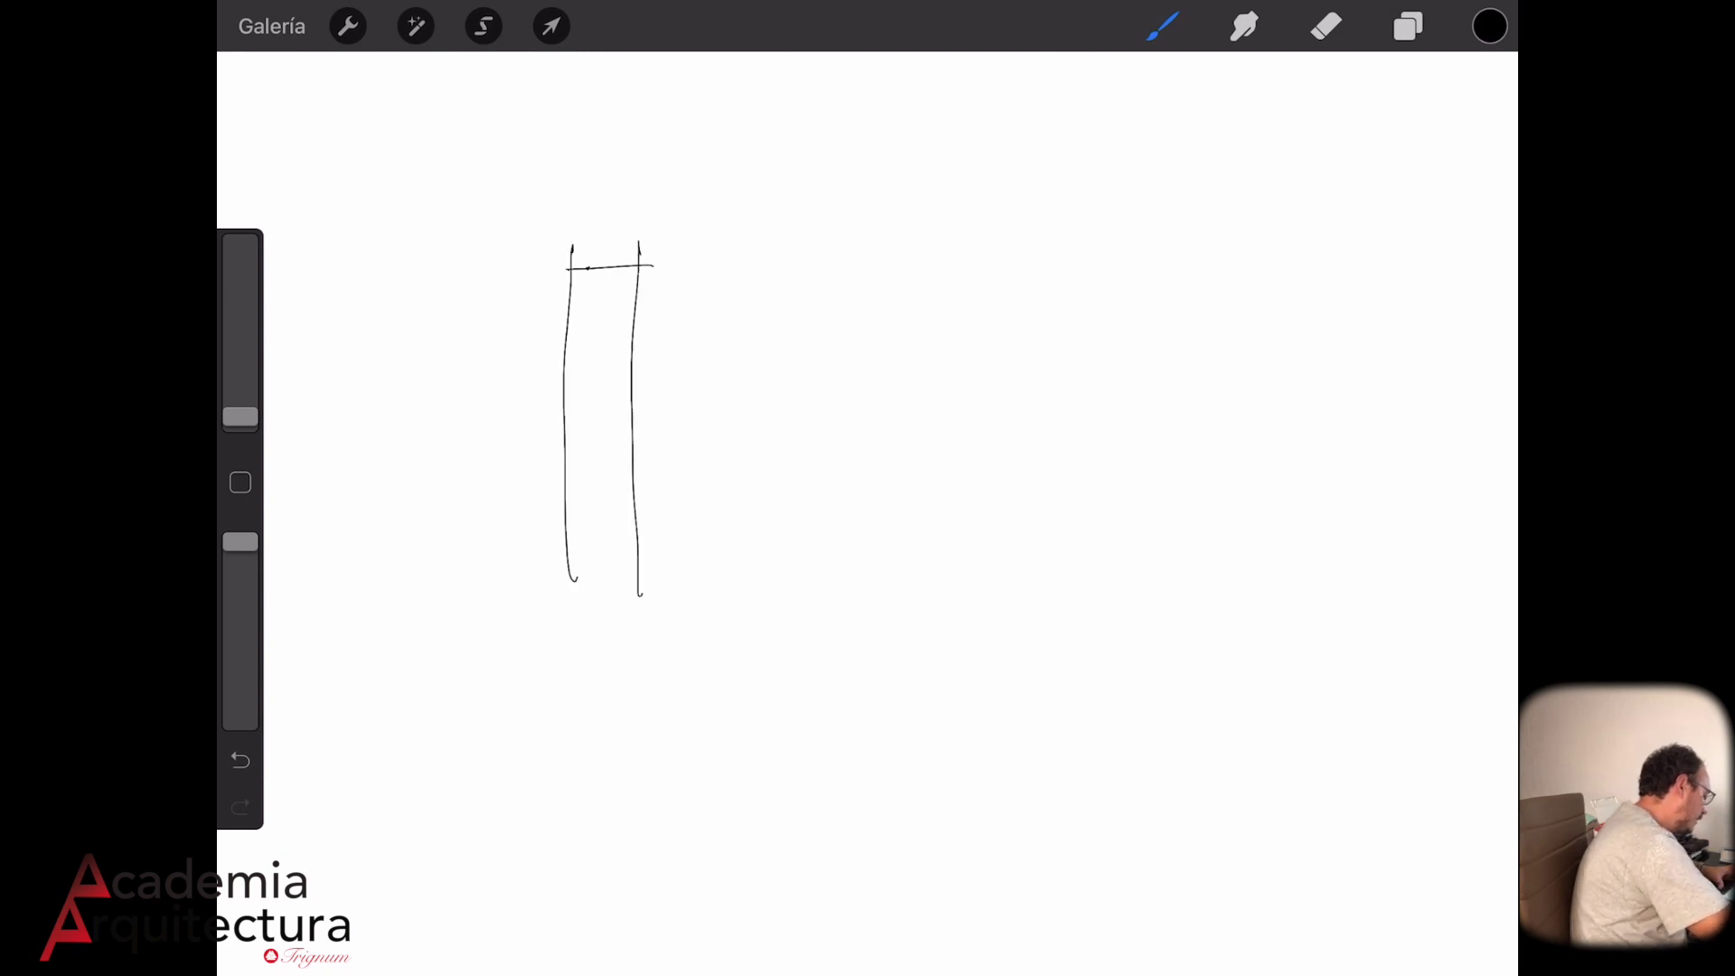
pyautogui.moveTo(241, 417); pyautogui.dragTo(241, 398)
pyautogui.moveTo(576, 271)
pyautogui.mouseDown()
pyautogui.moveTo(557, 448)
pyautogui.moveTo(573, 565)
pyautogui.mouseUp()
pyautogui.moveTo(578, 272)
pyautogui.mouseDown()
pyautogui.moveTo(642, 279)
pyautogui.moveTo(640, 565)
pyautogui.mouseUp()
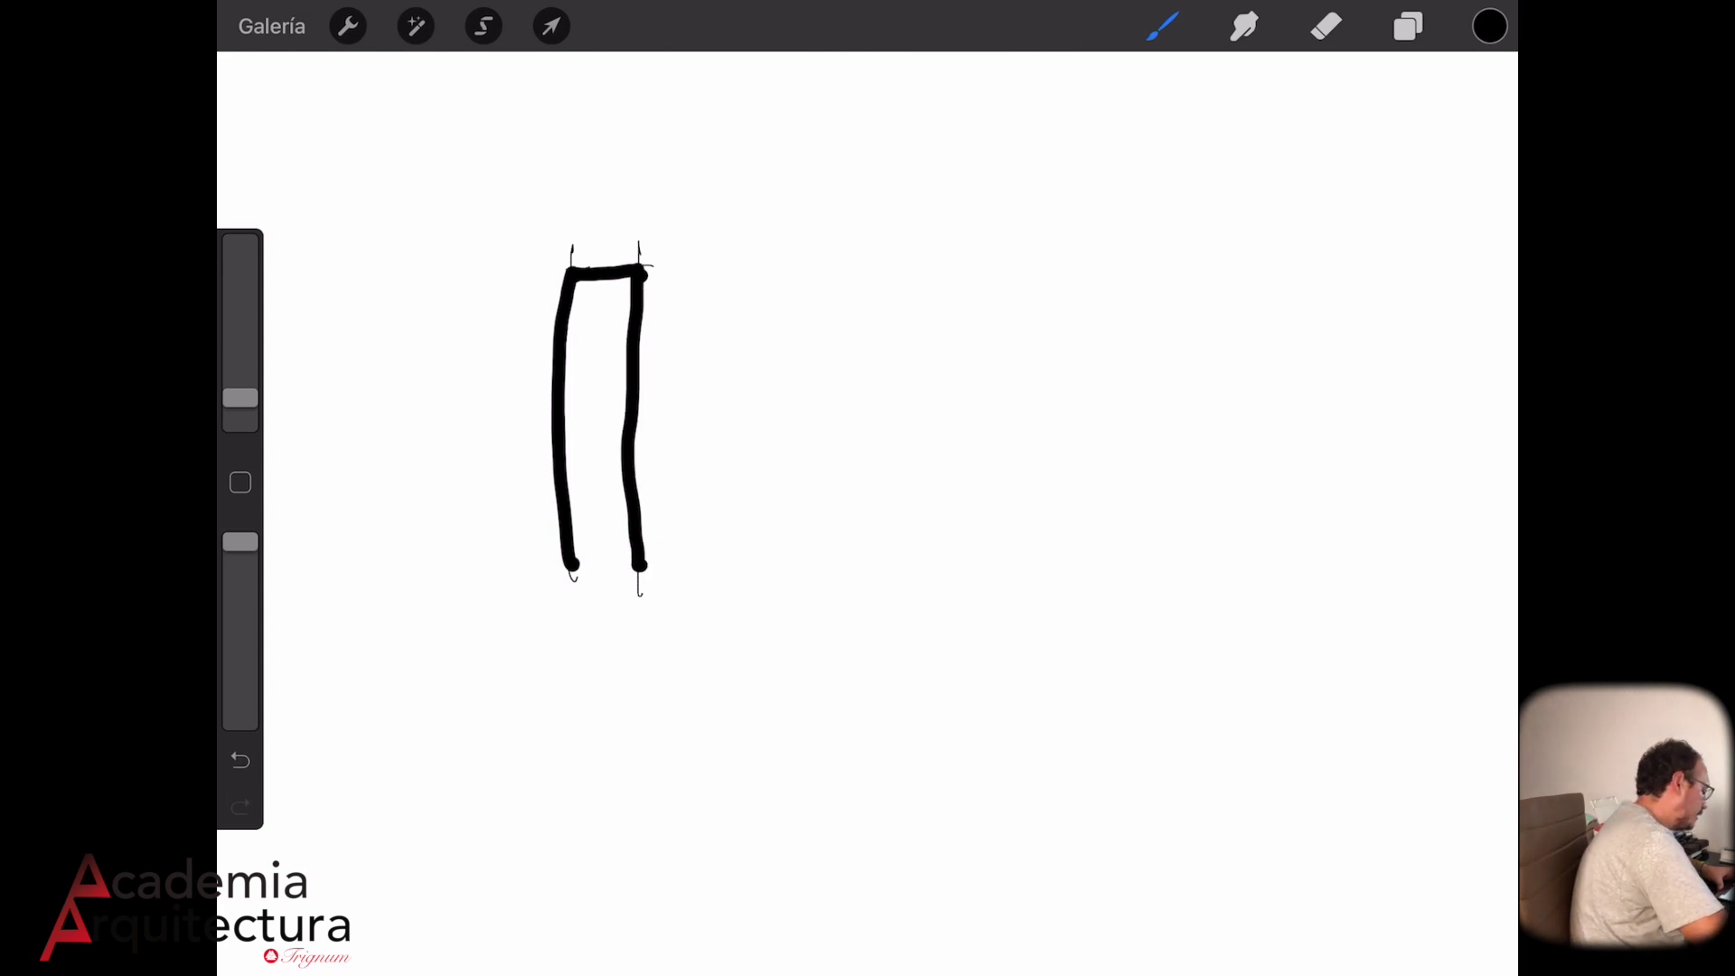
# Draw a thick horizontal wall edge pair and thin lines across the door opening
pyautogui.moveTo(764, 275); pyautogui.dragTo(1035, 268)
pyautogui.moveTo(763, 309)
pyautogui.mouseDown()
pyautogui.moveTo(1057, 312)
pyautogui.moveTo(1031, 268)
pyautogui.mouseUp()
pyautogui.moveTo(240, 397); pyautogui.dragTo(241, 416)
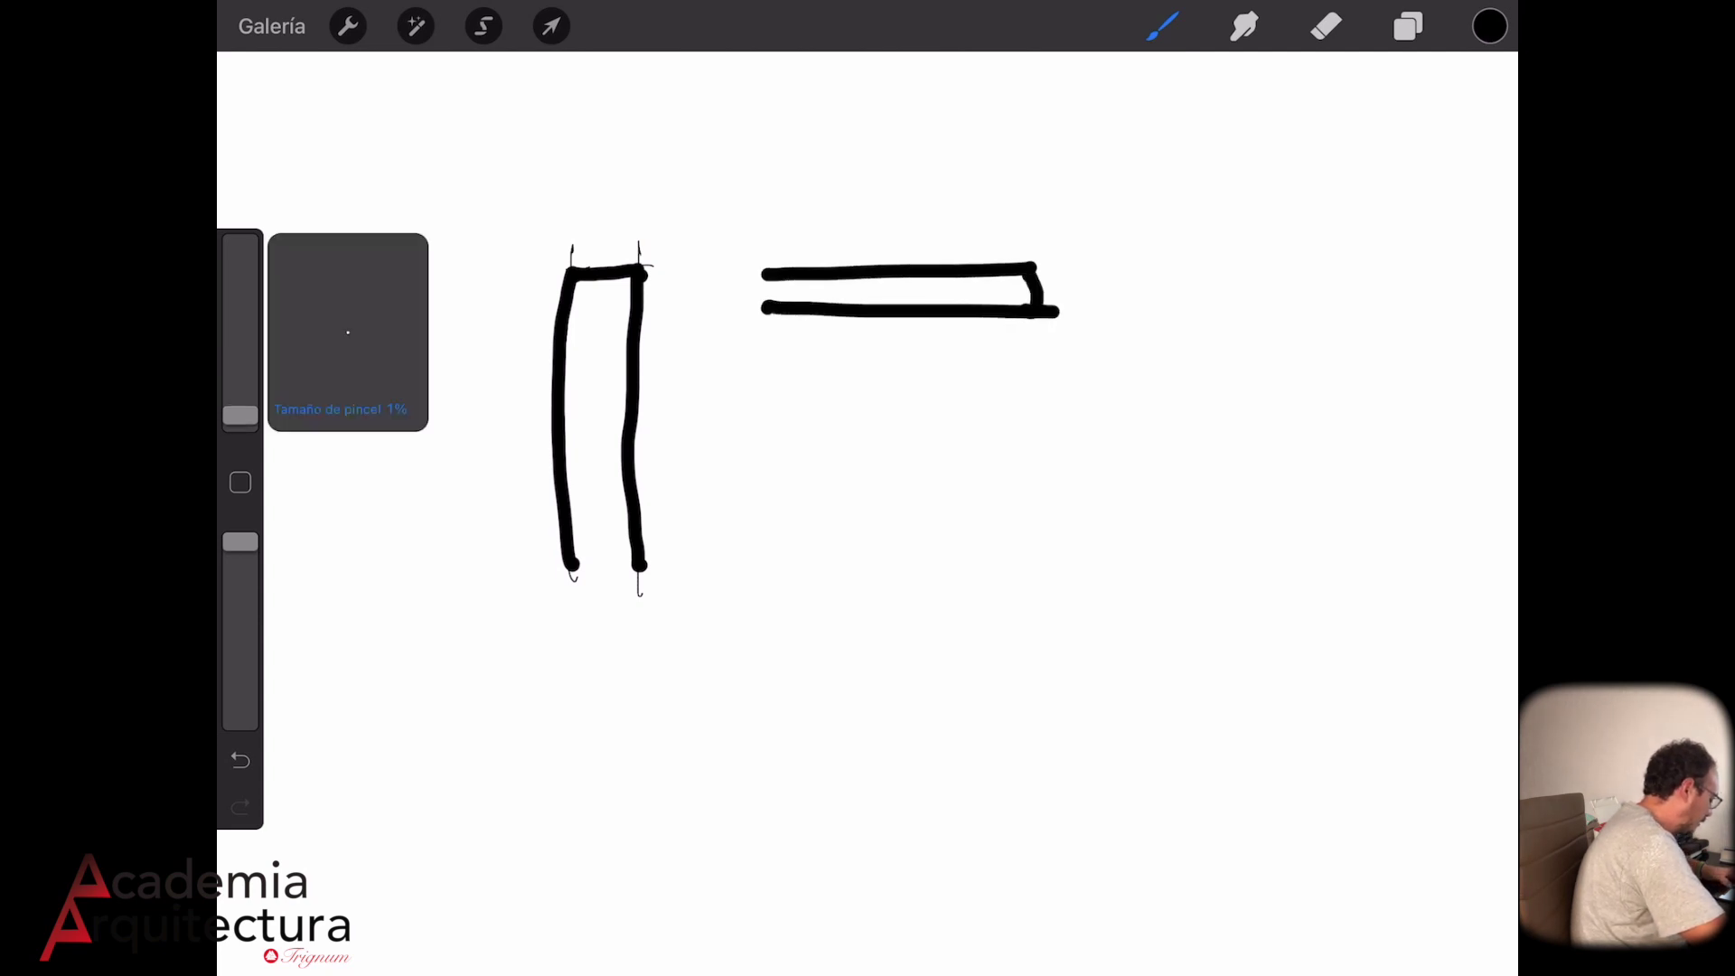
pyautogui.moveTo(1035, 269); pyautogui.dragTo(1296, 278)
pyautogui.moveTo(1057, 312); pyautogui.dragTo(1294, 327)
# Continue the thick wall past the opening, then add an upward arrow and a note
pyautogui.moveTo(240, 416); pyautogui.dragTo(240, 400)
pyautogui.moveTo(1292, 277)
pyautogui.mouseDown()
pyautogui.moveTo(1286, 334)
pyautogui.moveTo(1474, 265)
pyautogui.mouseUp()
pyautogui.moveTo(1275, 333); pyautogui.dragTo(1493, 311)
pyautogui.moveTo(240, 400); pyautogui.dragTo(240, 407)
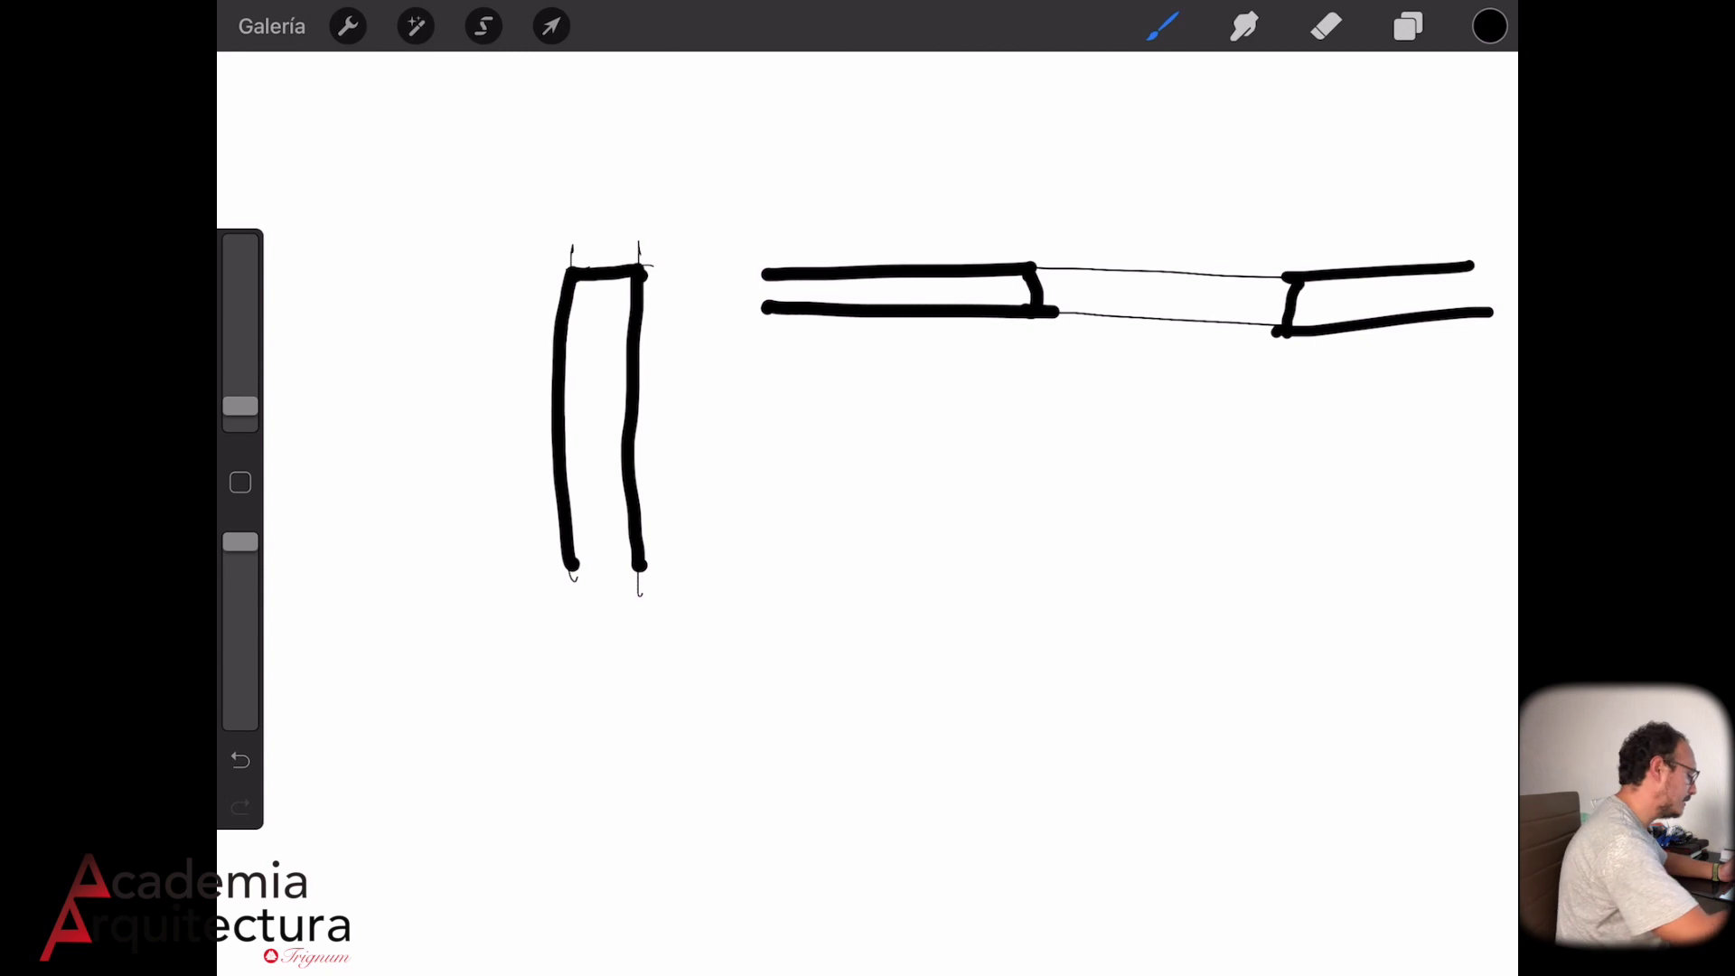
pyautogui.moveTo(879, 264); pyautogui.dragTo(949, 190)
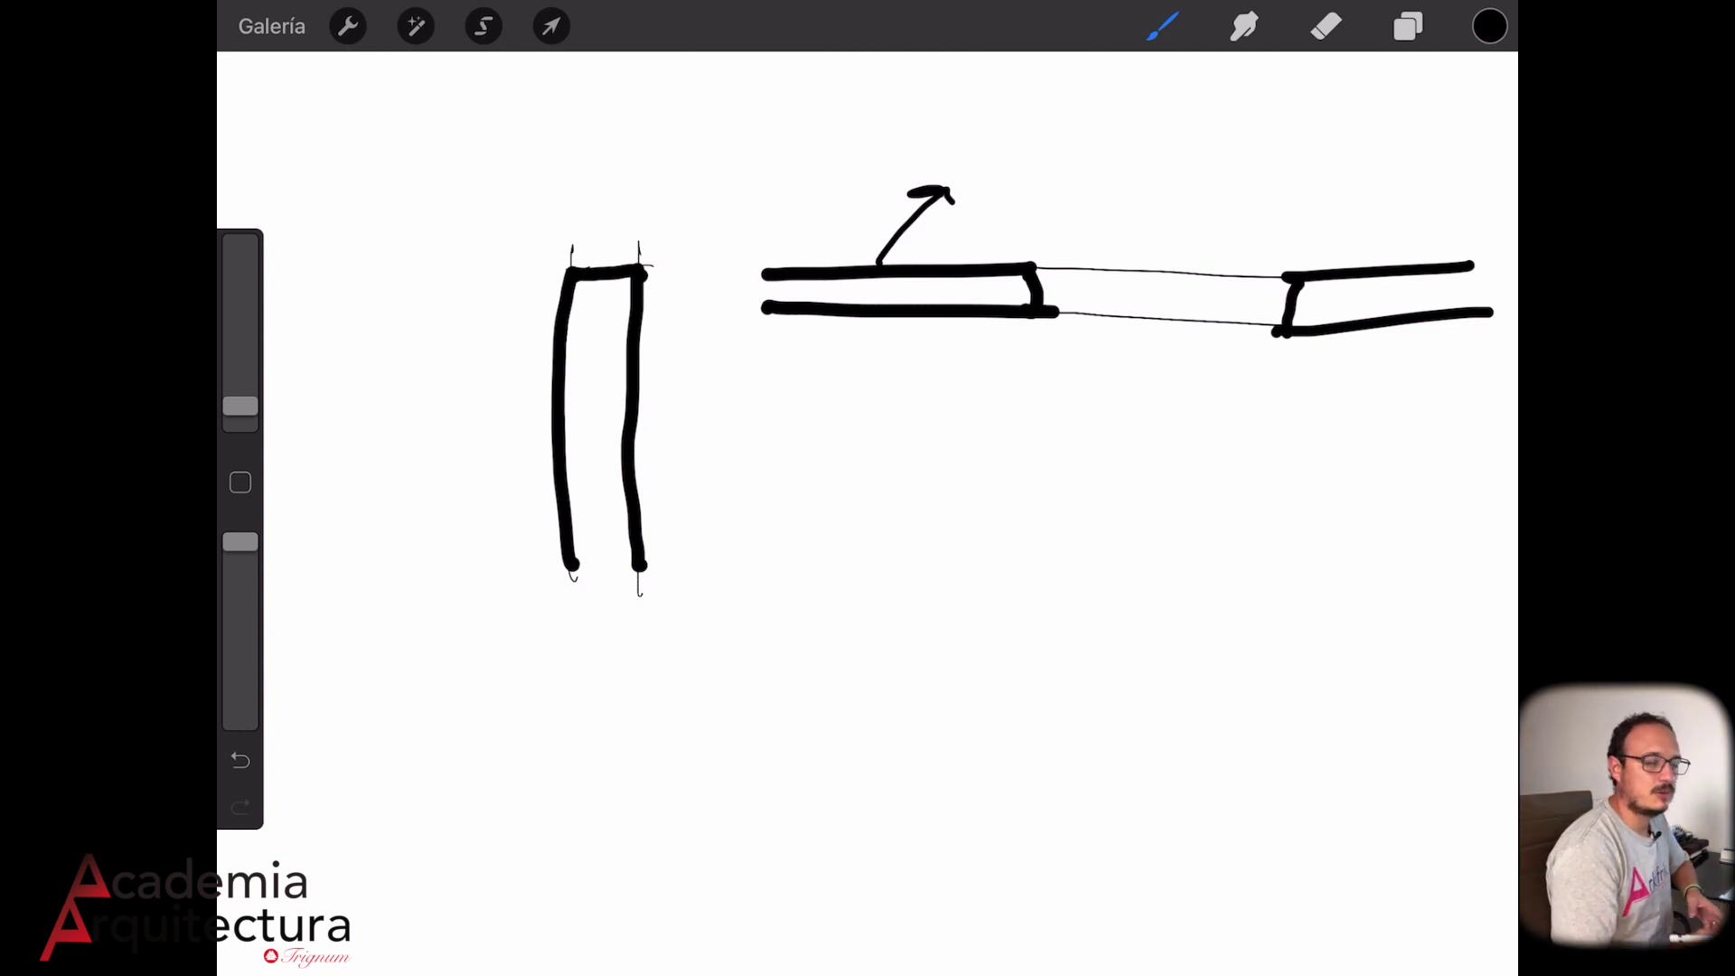
pyautogui.moveTo(990, 177)
pyautogui.mouseDown()
pyautogui.moveTo(1020, 201)
pyautogui.moveTo(1110, 181)
pyautogui.mouseUp()
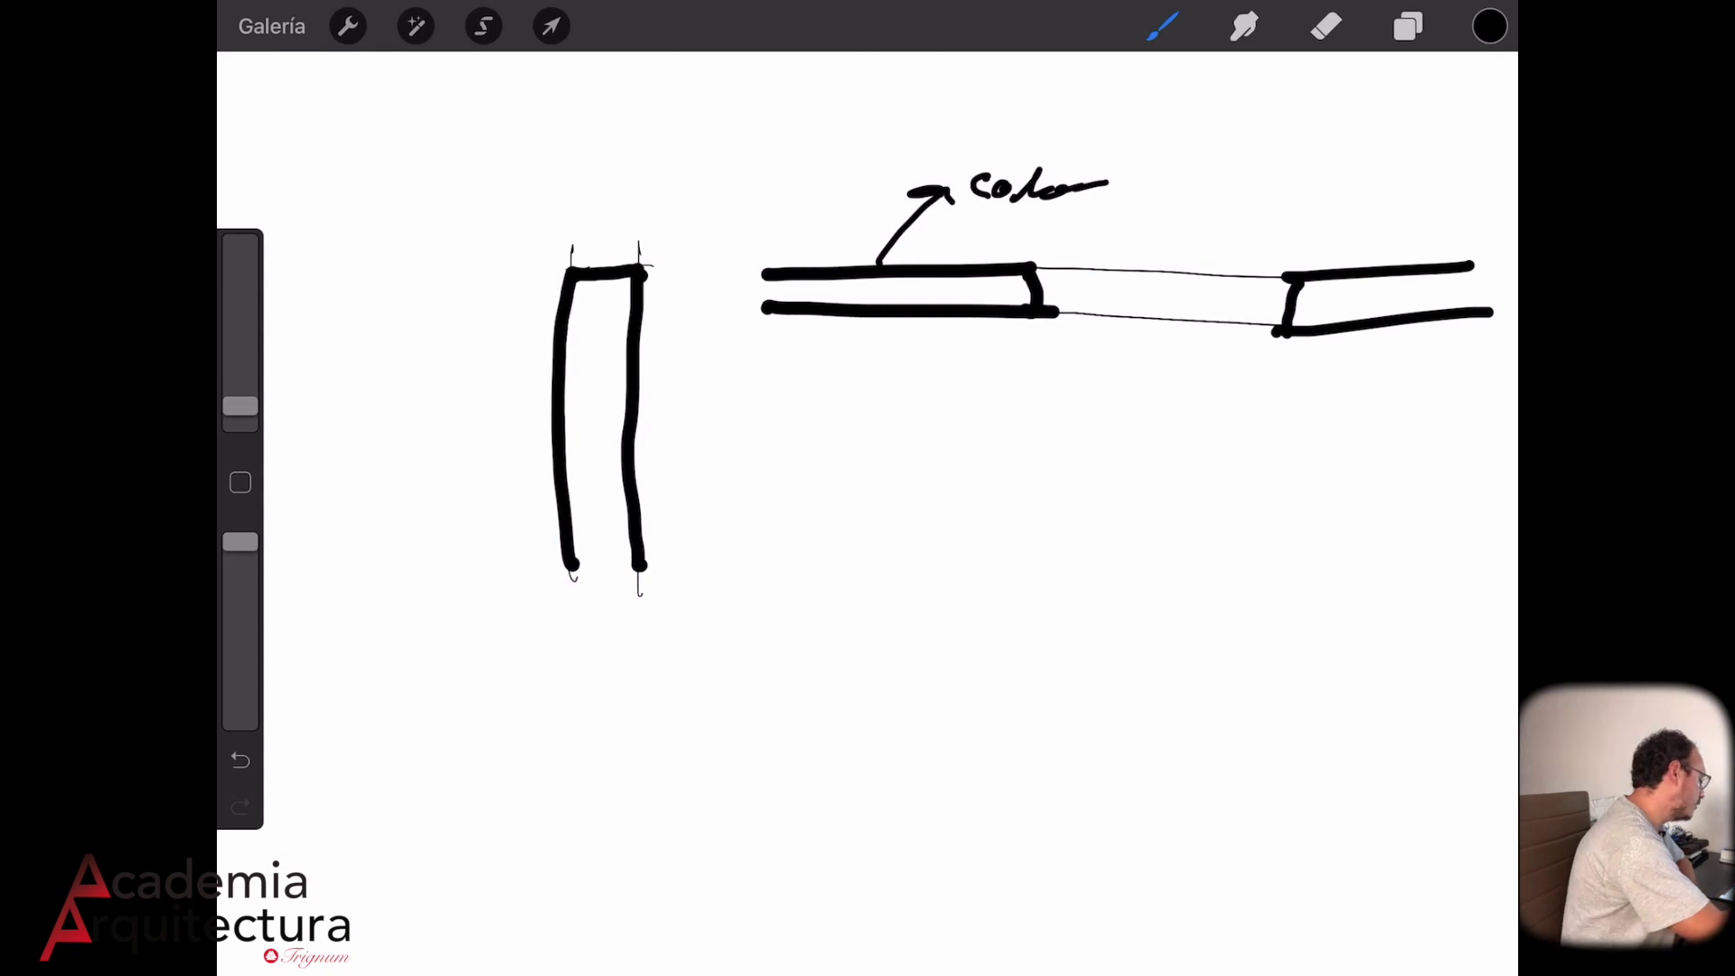
# Draw two red double-line wall pieces below the black sketch with a slightly thinner brush
pyautogui.click(1163, 25)
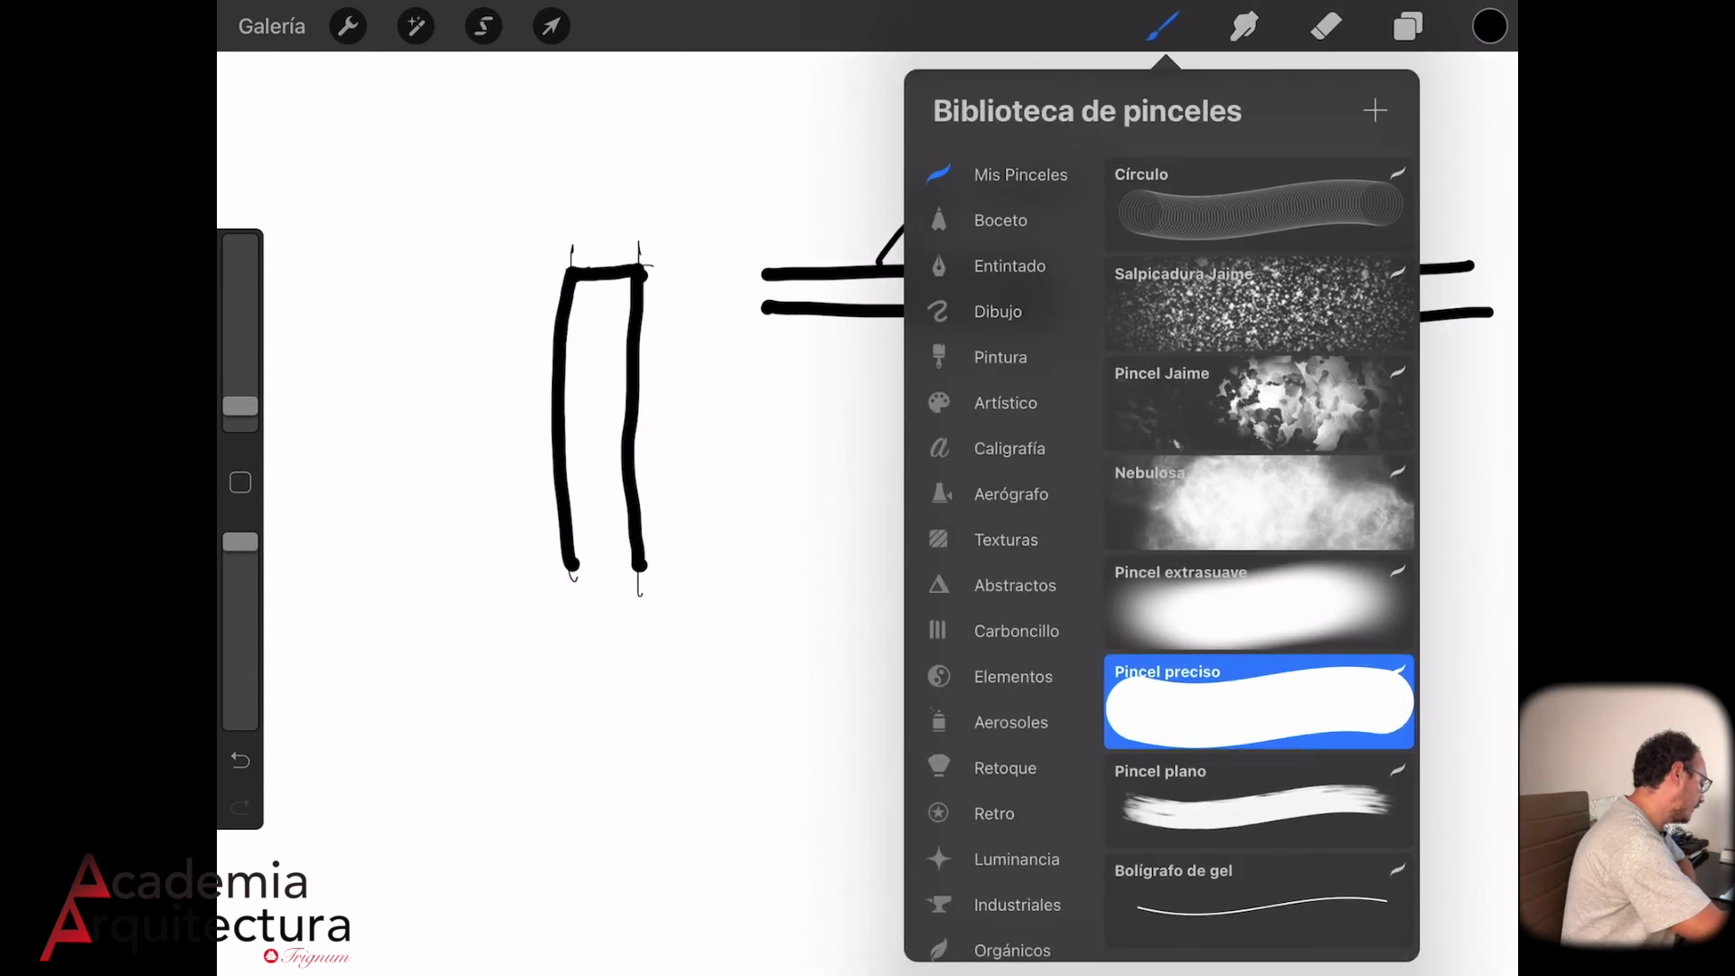
pyautogui.click(1163, 26)
pyautogui.click(1489, 25)
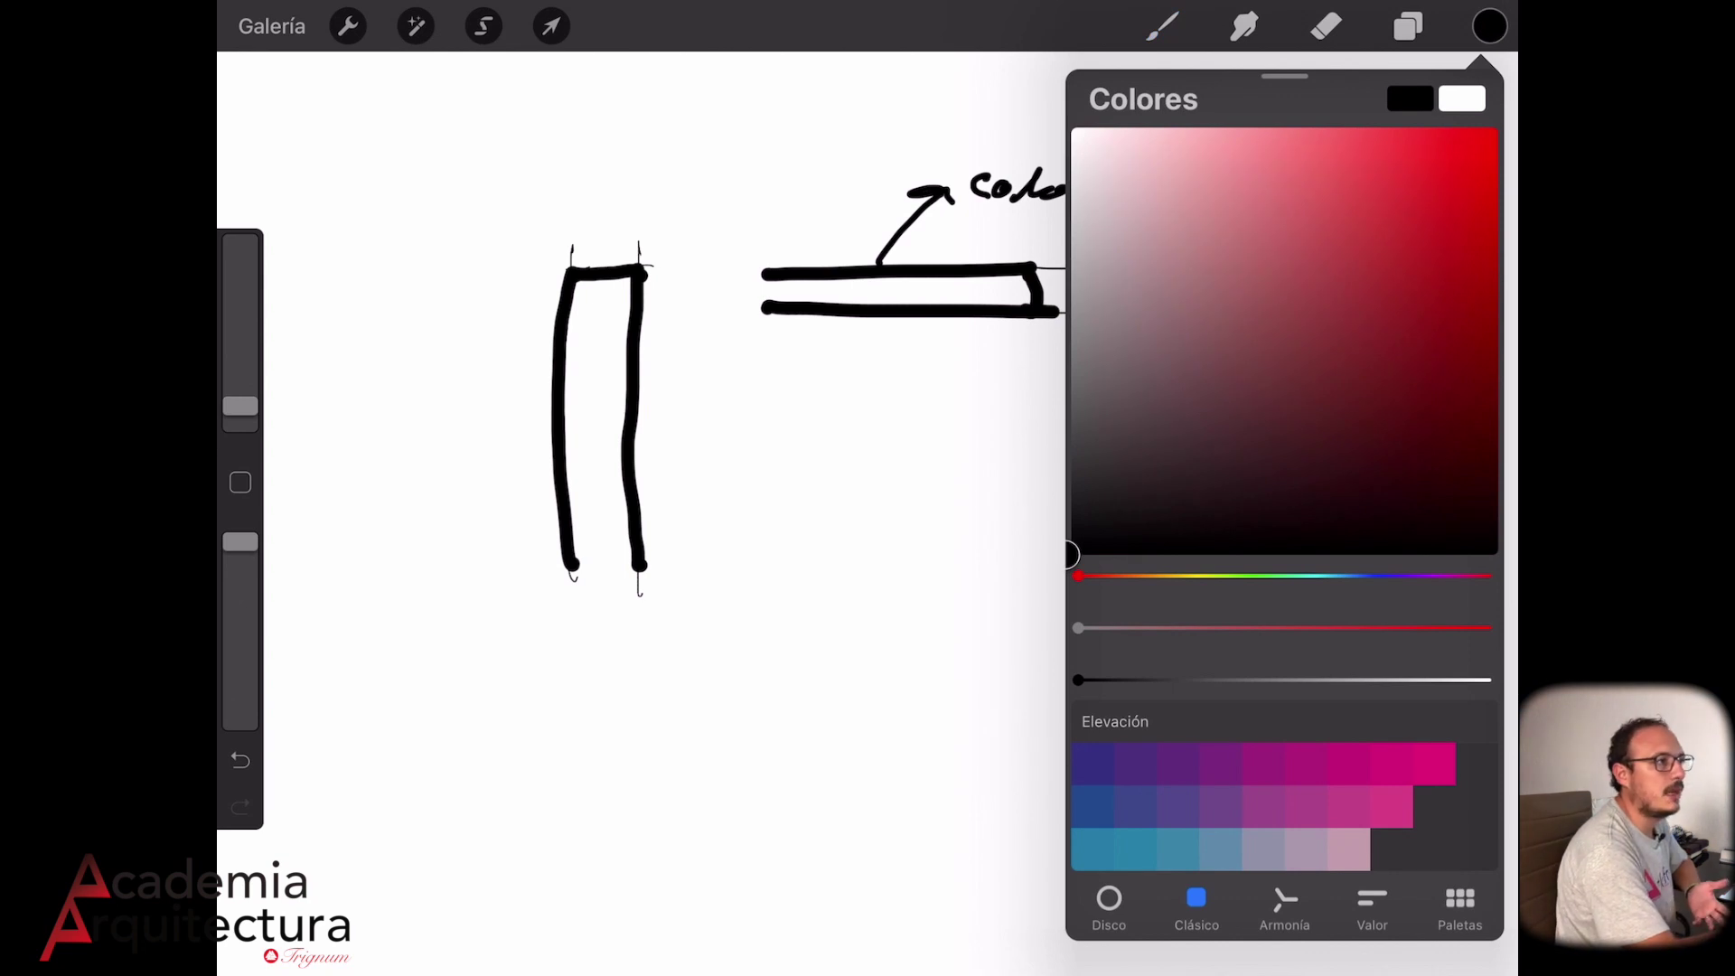
pyautogui.click(1464, 136)
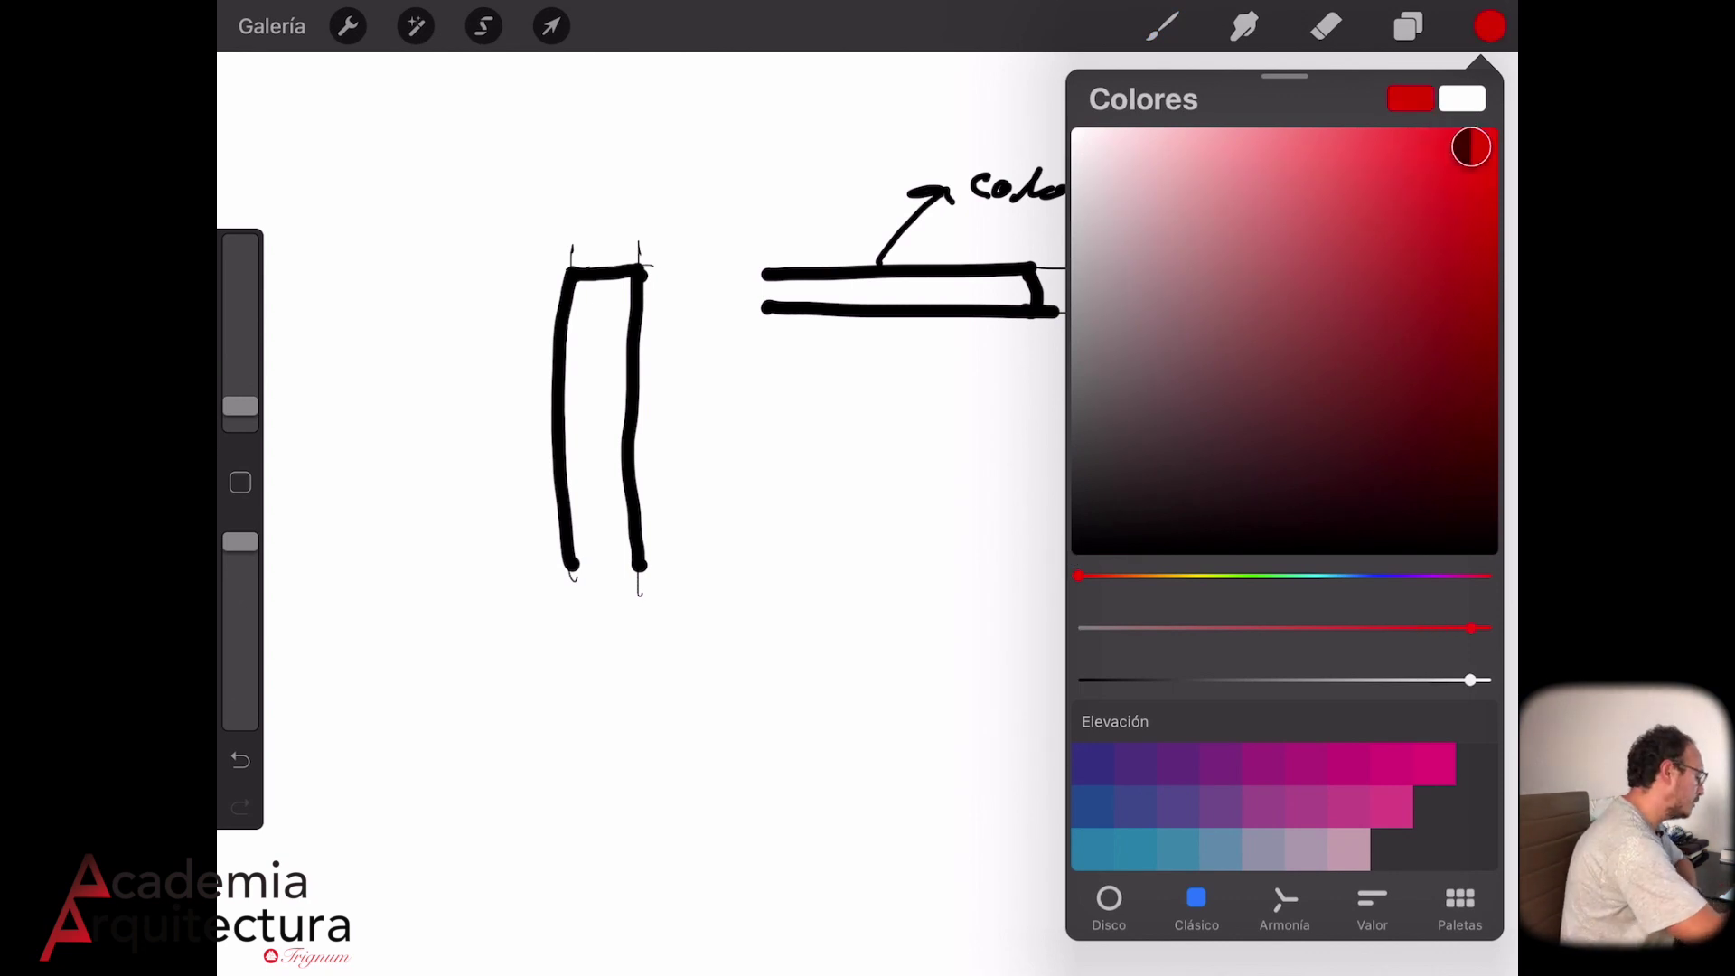
pyautogui.click(1490, 25)
pyautogui.click(1163, 25)
pyautogui.moveTo(240, 406); pyautogui.dragTo(240, 413)
pyautogui.moveTo(813, 545); pyautogui.dragTo(1011, 549)
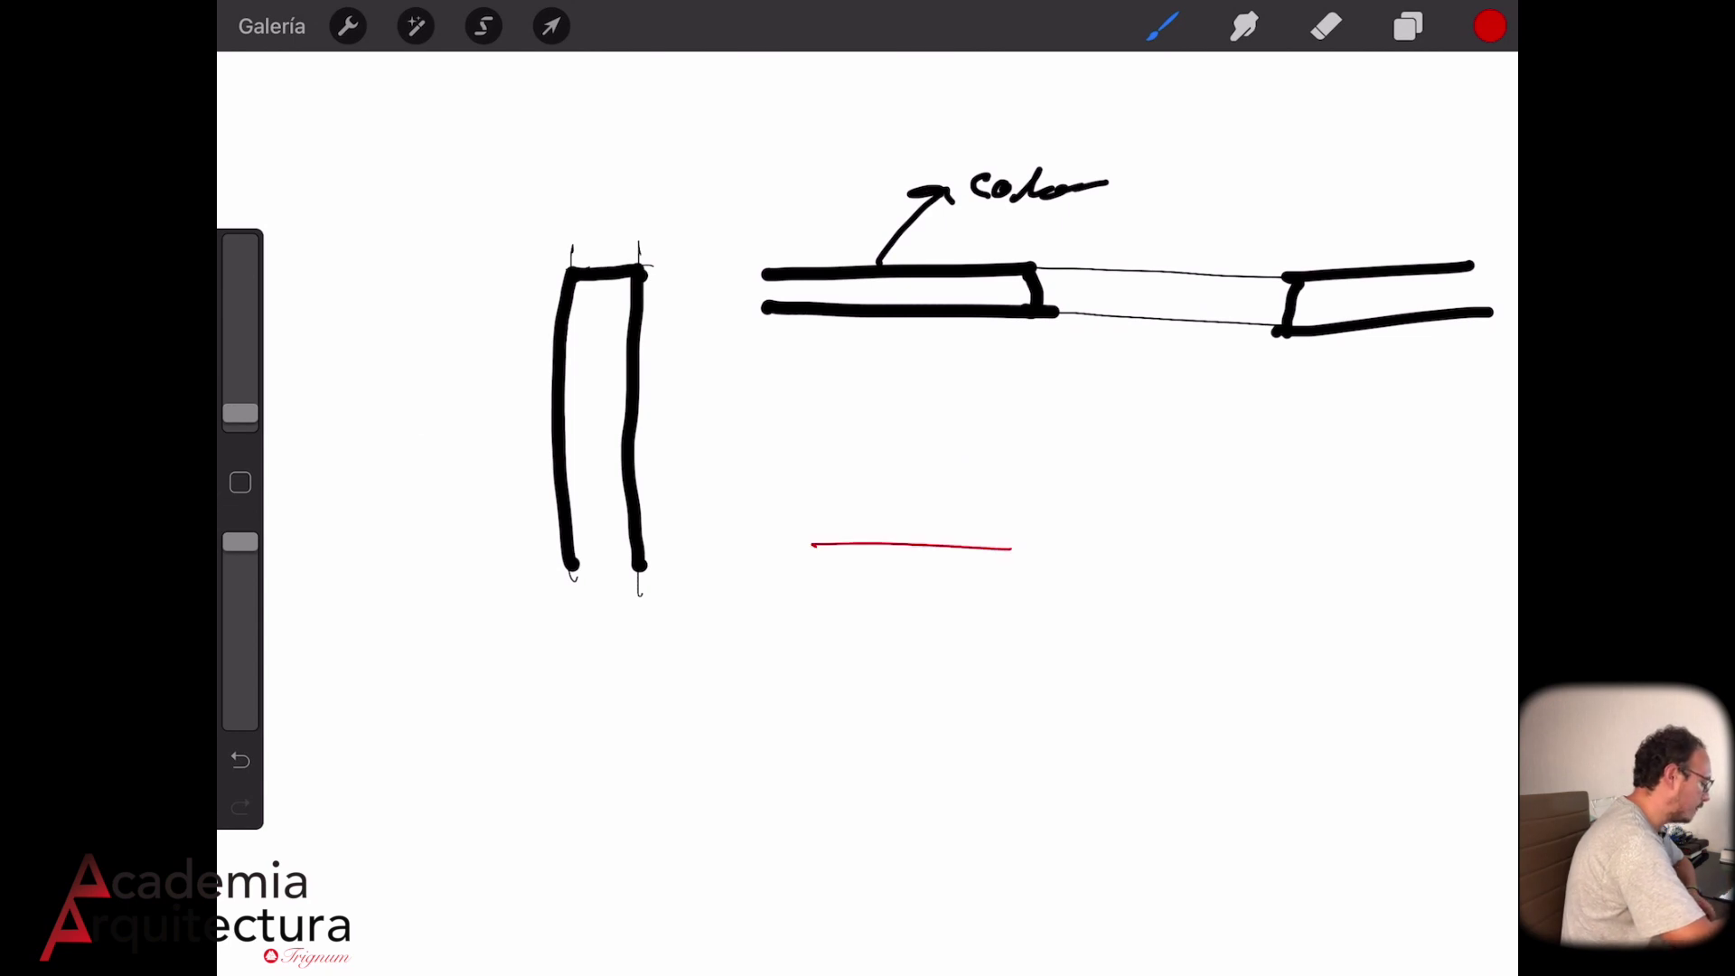
pyautogui.moveTo(790, 588); pyautogui.dragTo(1001, 591)
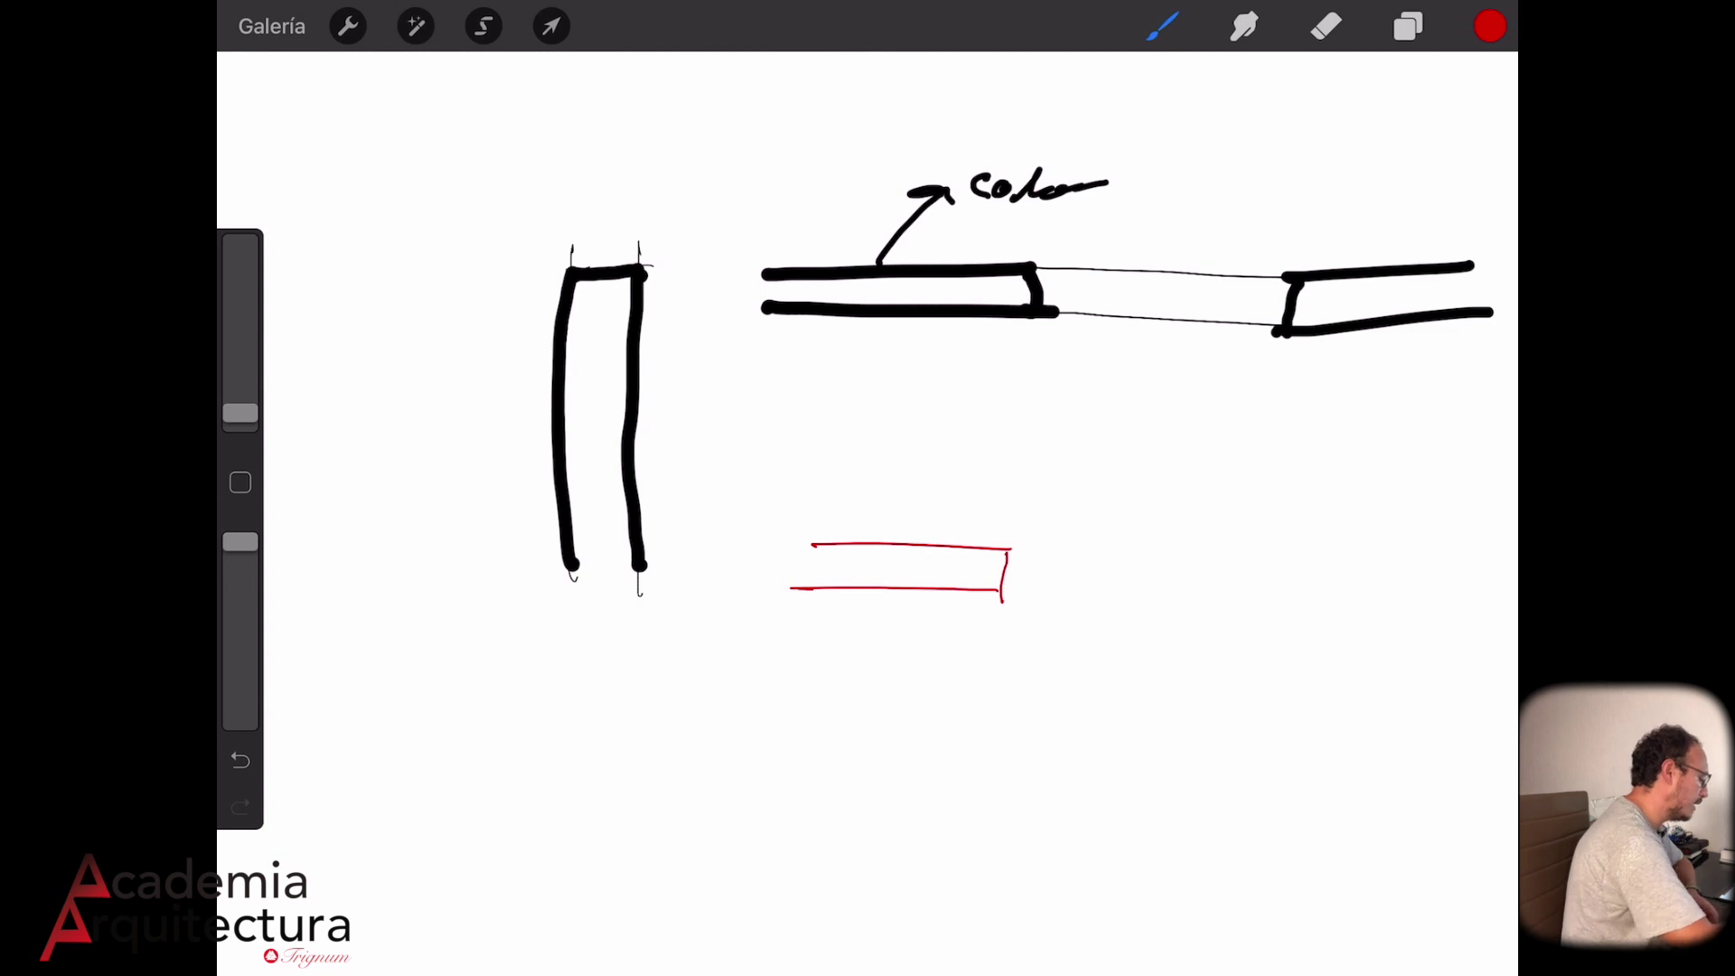
pyautogui.moveTo(1273, 565); pyautogui.dragTo(1456, 561)
pyautogui.moveTo(1266, 603); pyautogui.dragTo(1456, 602)
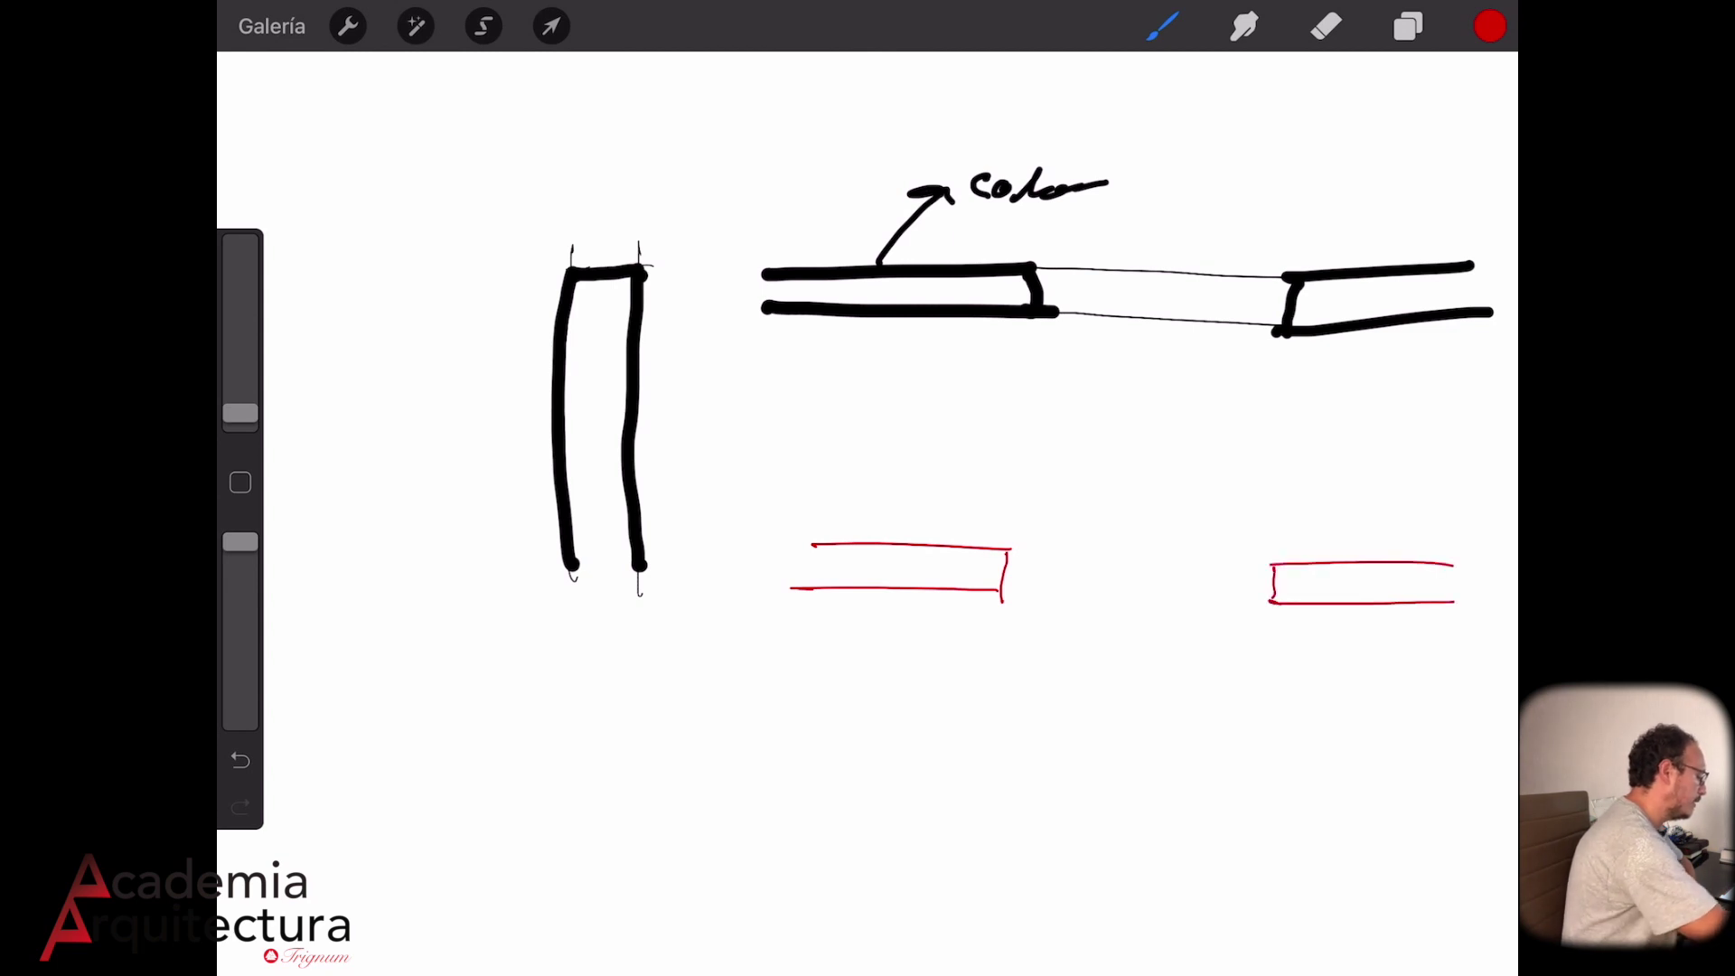
# In pale greyish pink, draw three lines joining the red wall ends, including a centre line
pyautogui.click(1489, 26)
pyautogui.moveTo(1112, 237); pyautogui.dragTo(1112, 305)
pyautogui.click(1163, 25)
pyautogui.moveTo(995, 549); pyautogui.dragTo(1310, 562)
pyautogui.moveTo(990, 597); pyautogui.dragTo(1307, 608)
pyautogui.moveTo(990, 575); pyautogui.dragTo(1318, 588)
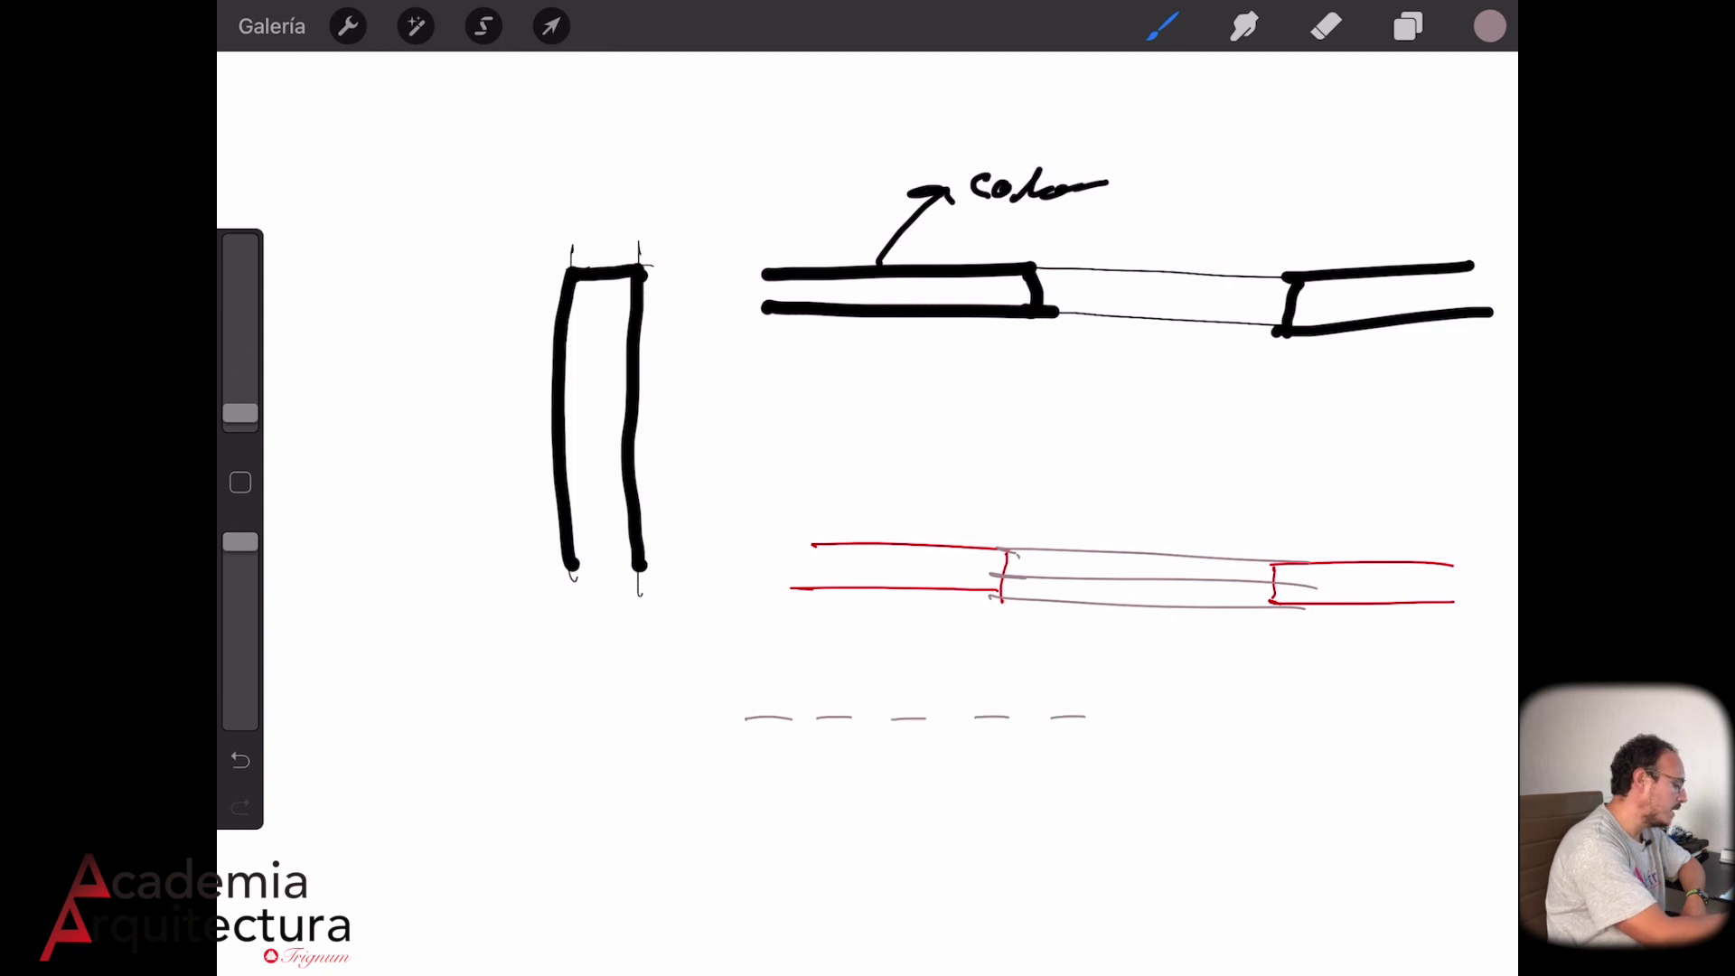
# Finish the grey dashed and dash-dot lines below the walls, then switch to AutoCAD
pyautogui.moveTo(1128, 719); pyautogui.dragTo(1172, 715)
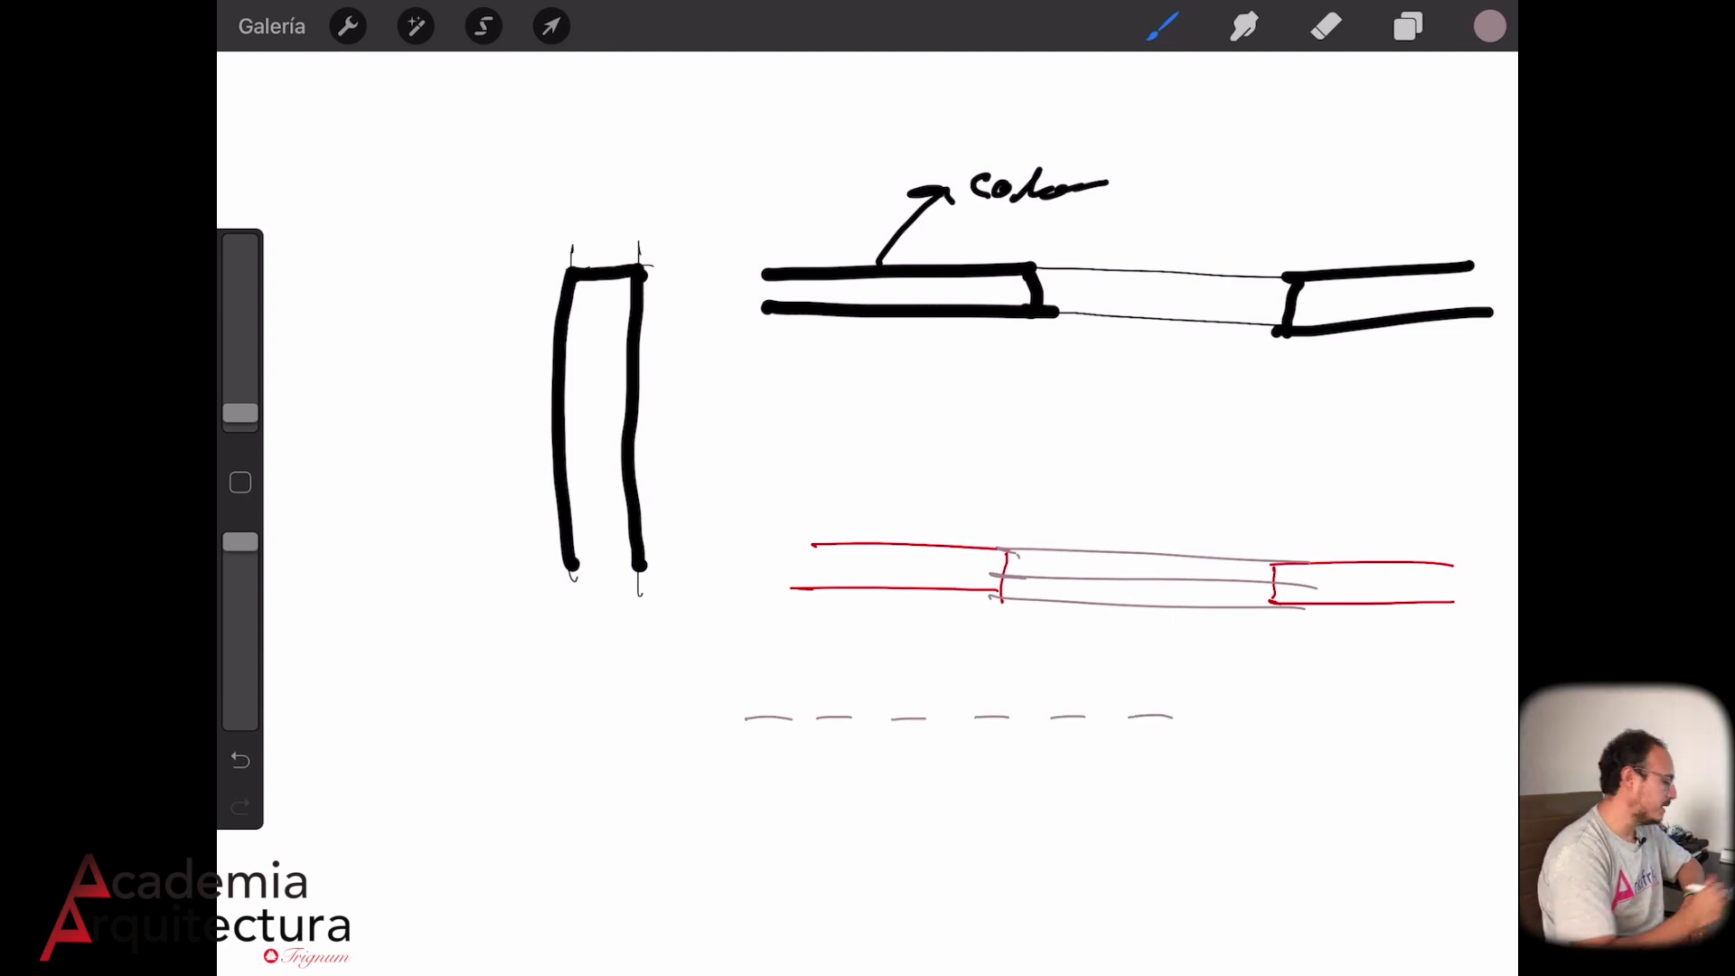
pyautogui.moveTo(686, 799); pyautogui.dragTo(1189, 805)
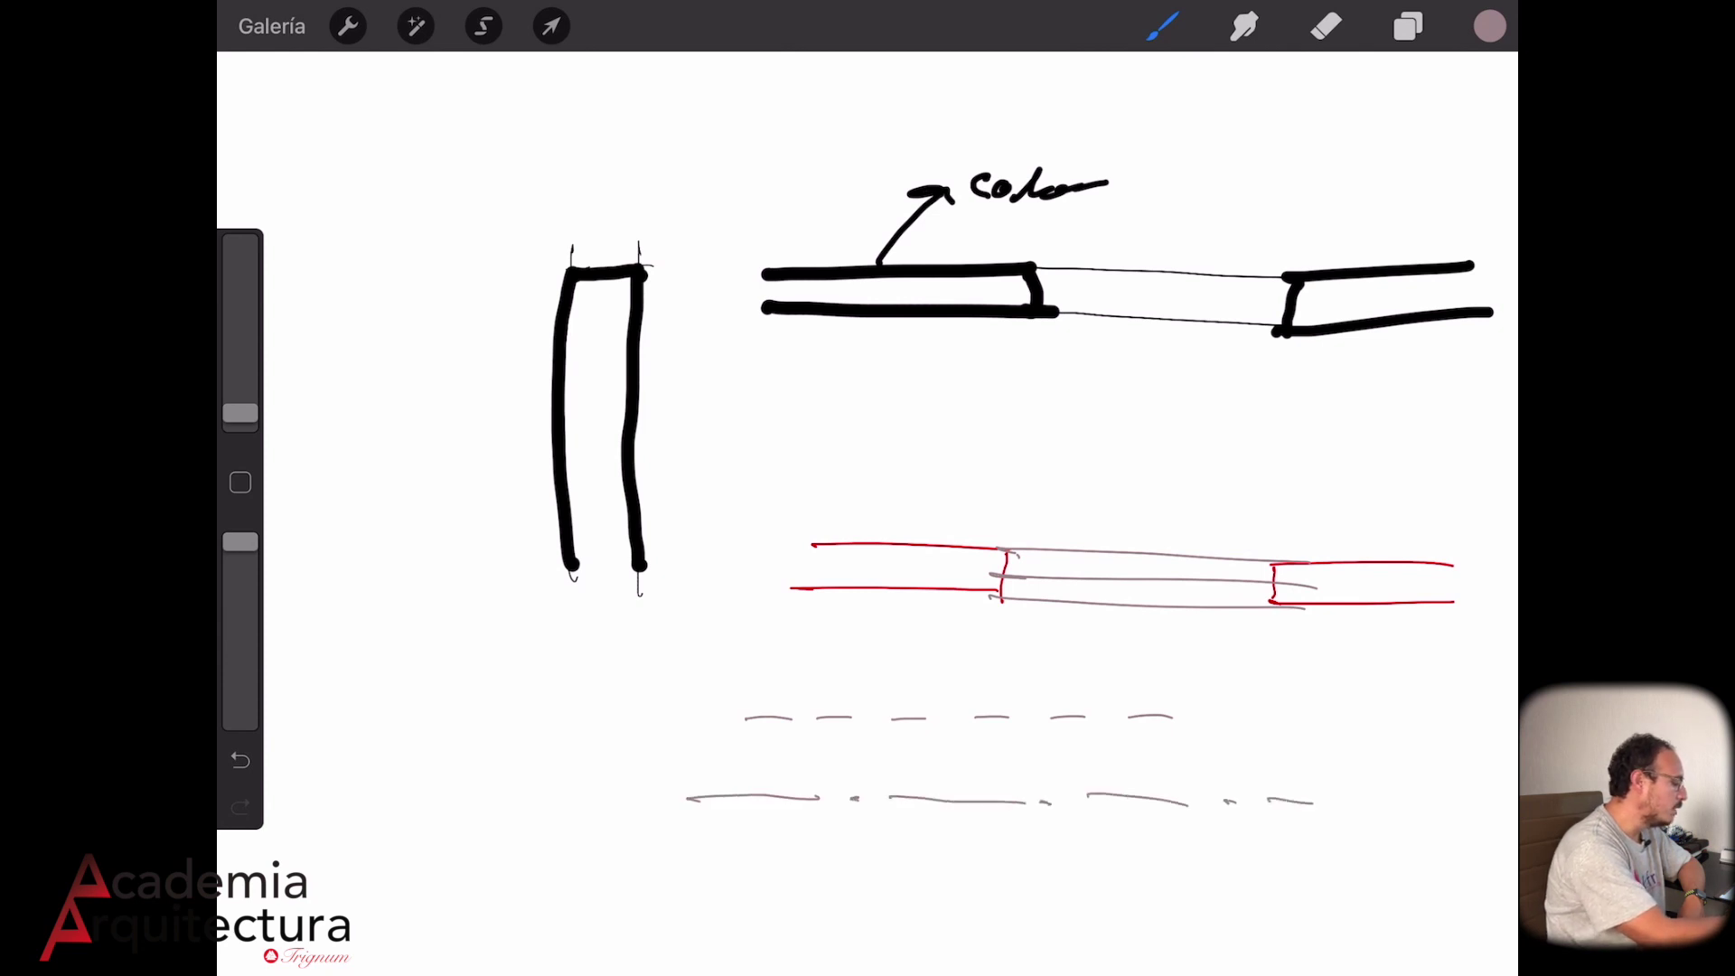
pyautogui.moveTo(1313, 801); pyautogui.dragTo(1385, 796)
pyautogui.click(1422, 801)
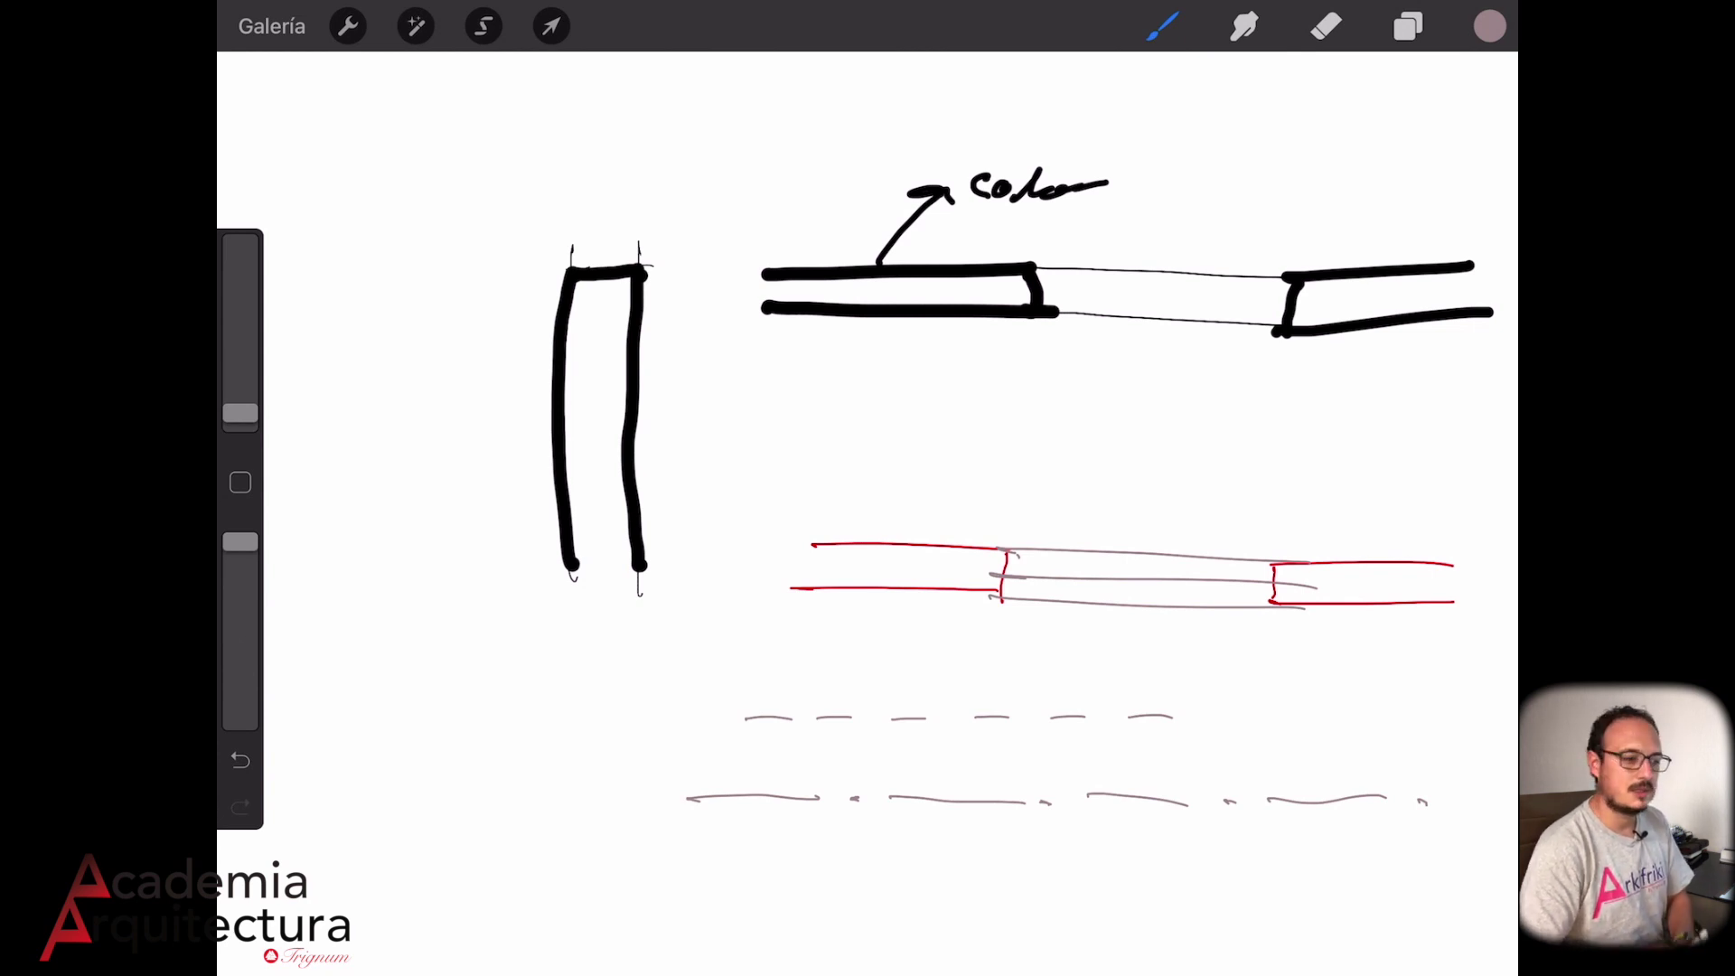
pyautogui.hotkey('ctrl', 'Left')
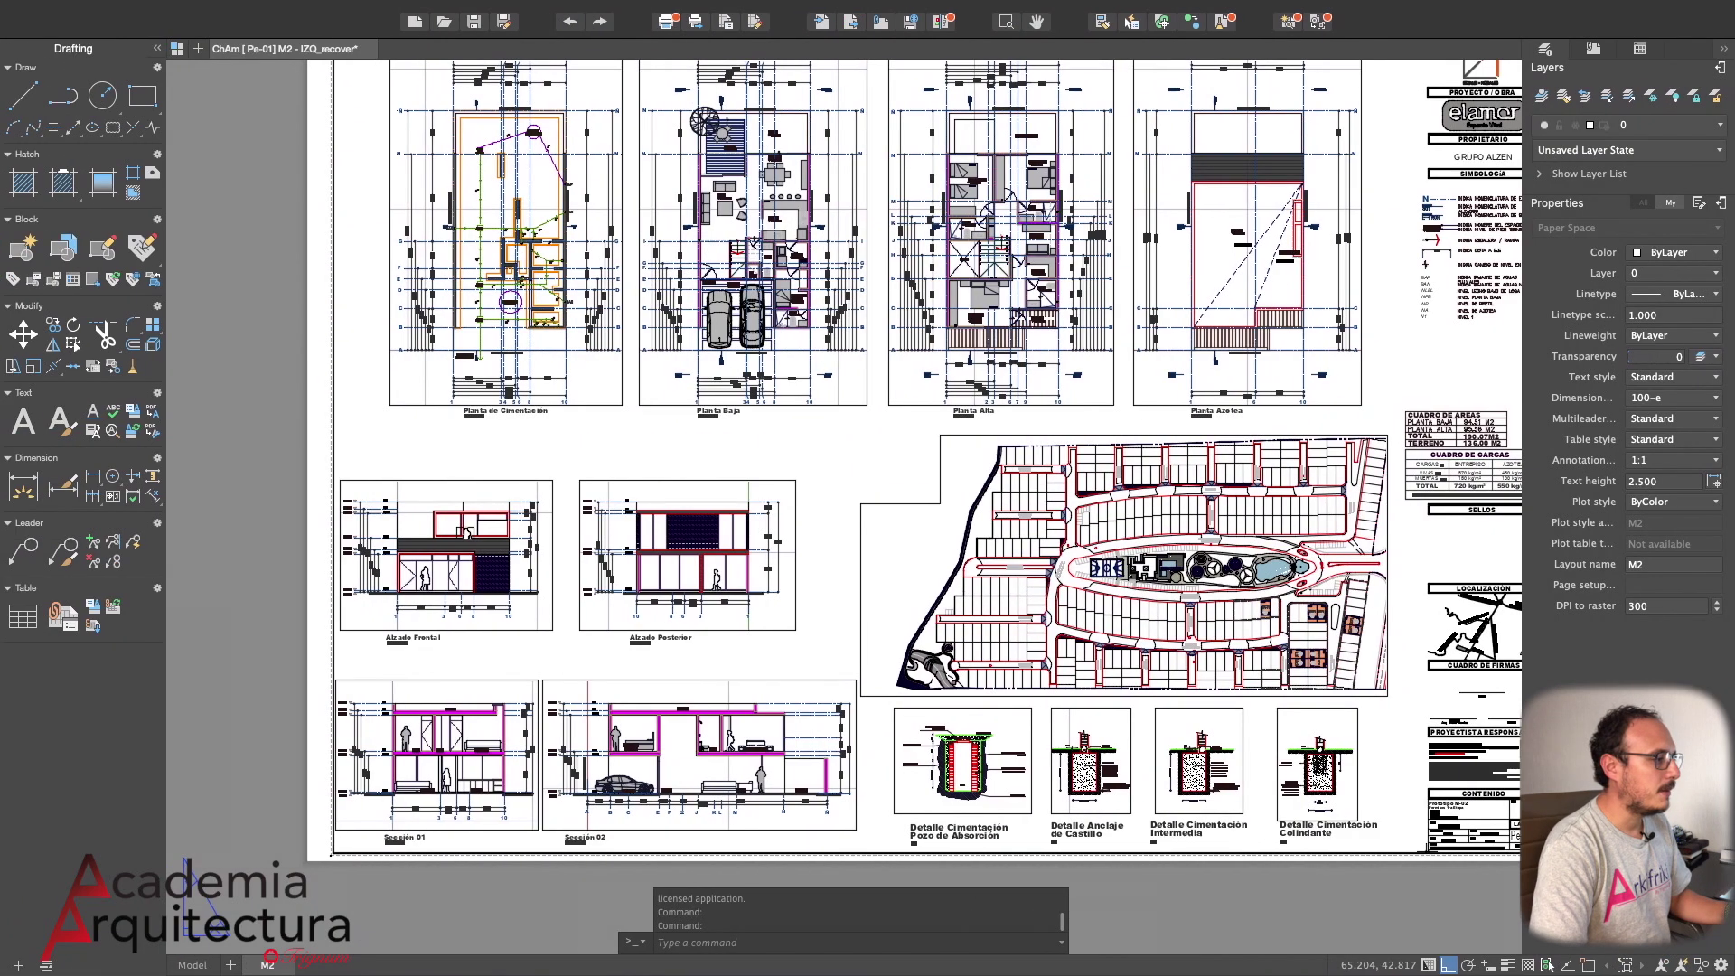
# Zoom into the M2 layout sheet, then switch to model space
pyautogui.hscroll(3, 614, 524)
pyautogui.scroll(2, 615, 525)
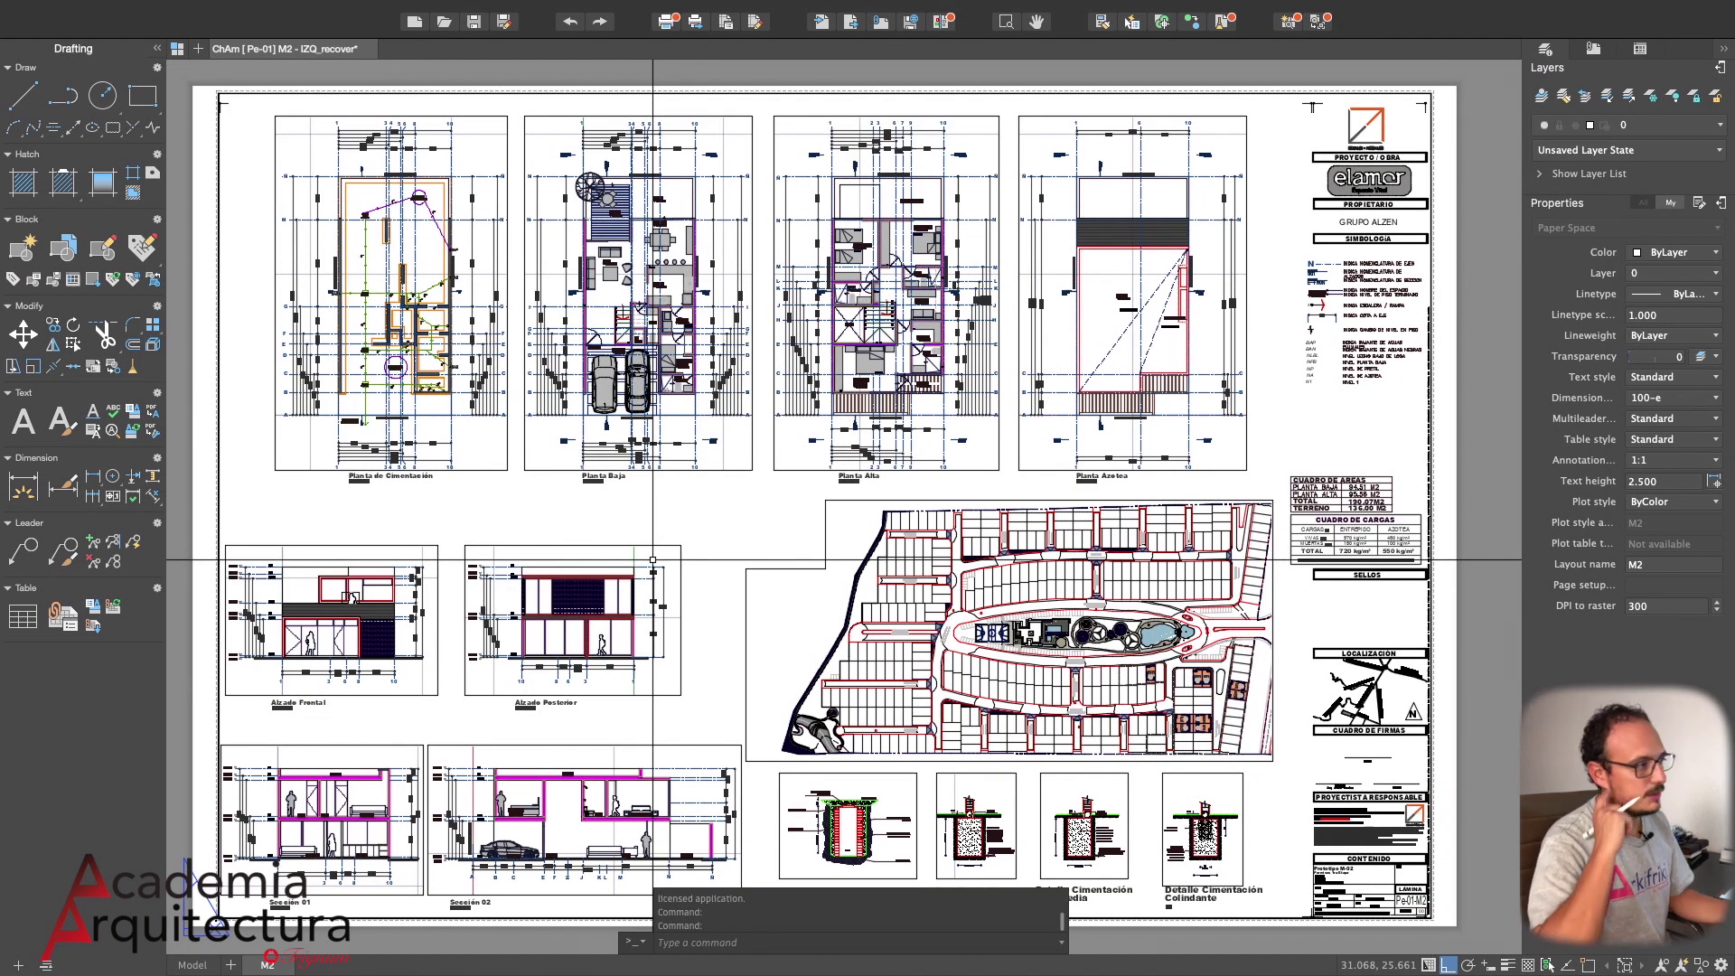
pyautogui.scroll(2, 652, 560)
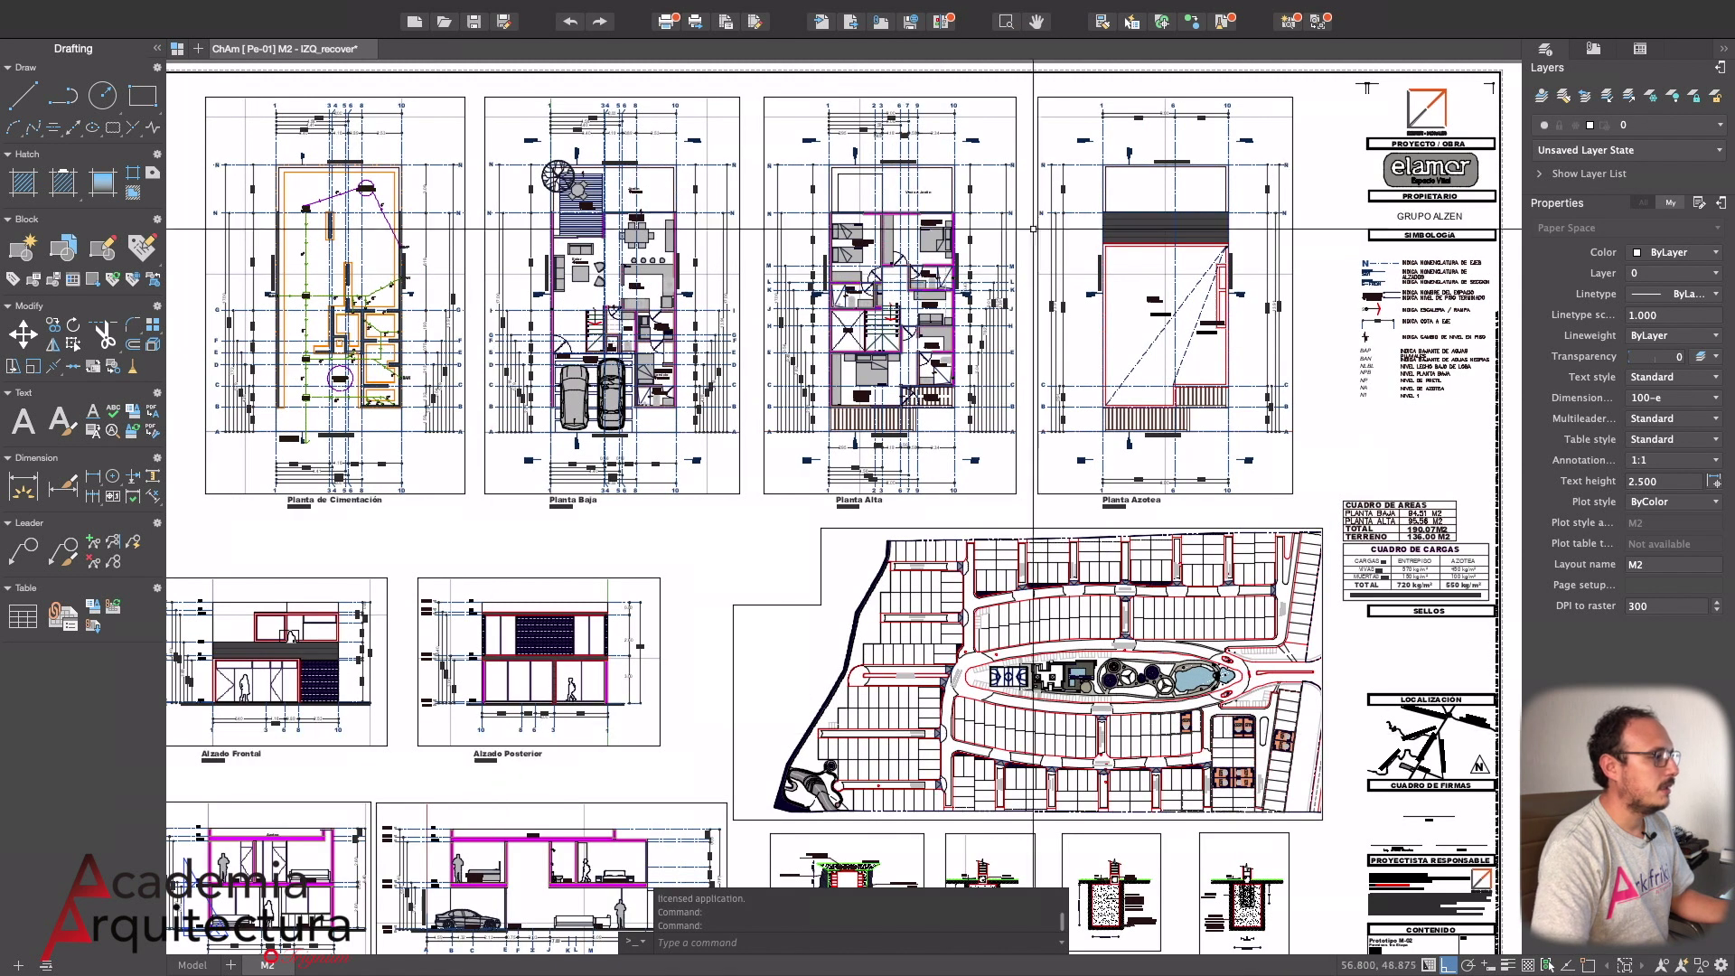
pyautogui.scroll(1, 868, 345)
pyautogui.scroll(1, 868, 348)
pyautogui.scroll(1, 819, 350)
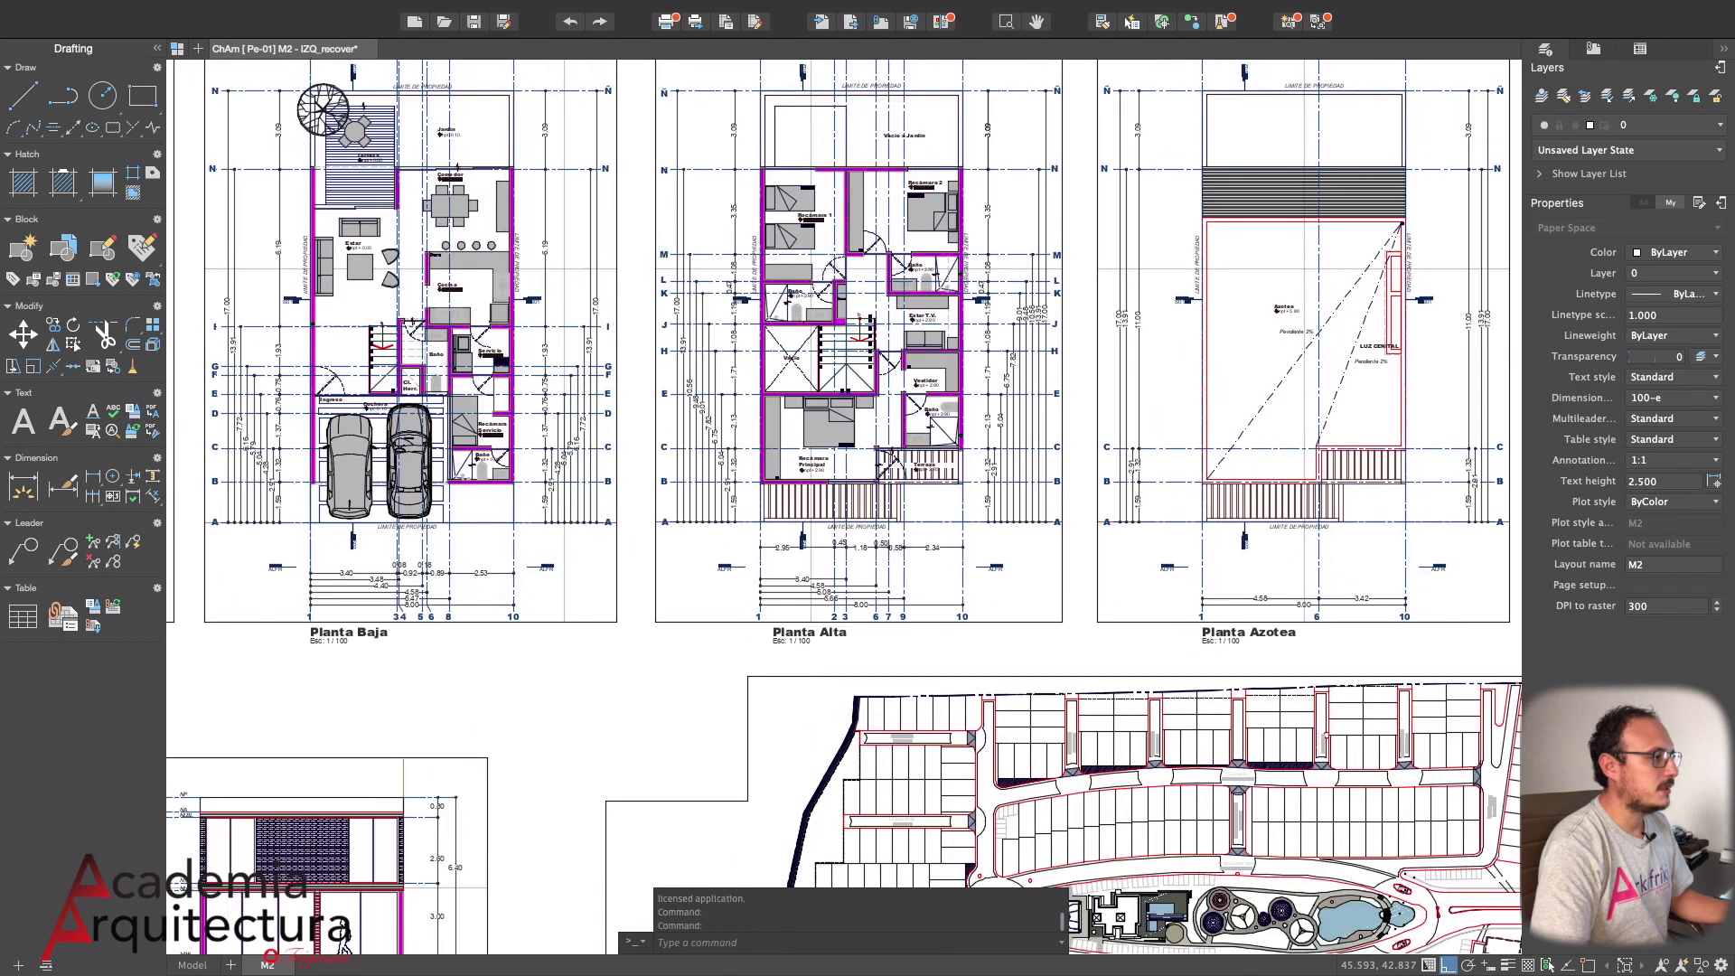
pyautogui.scroll(5, 802, 359)
pyautogui.click(191, 965)
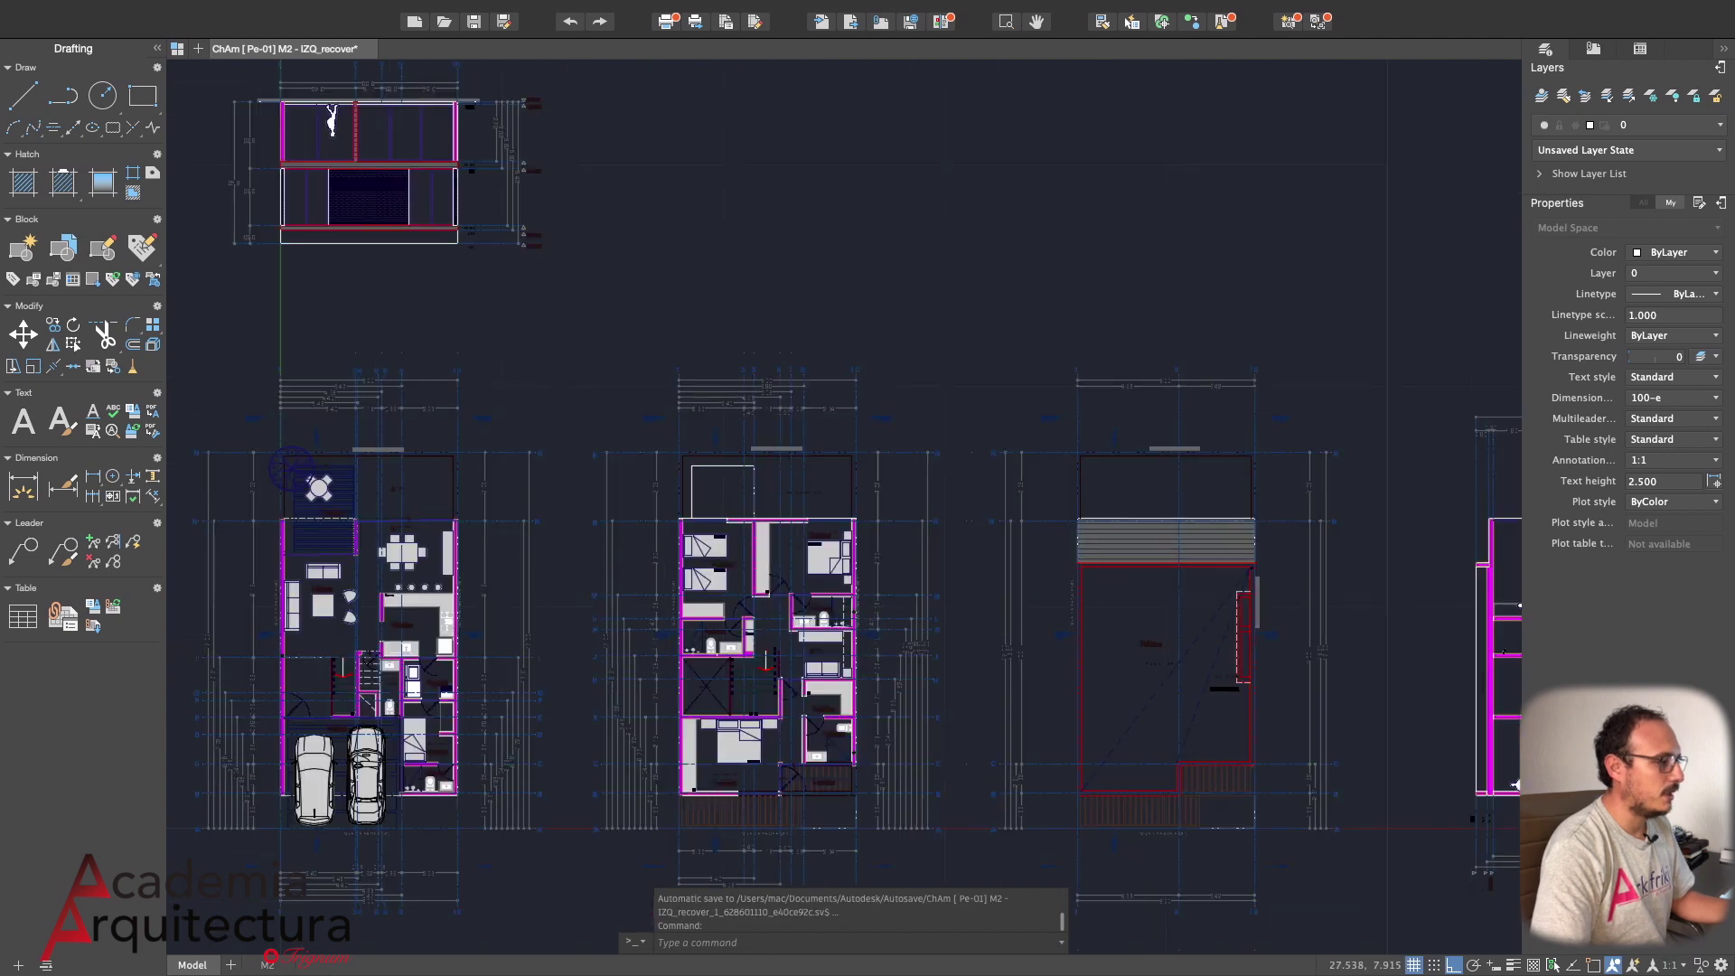
# Zoom in on the Planta Alta bathroom and pan along its magenta wall
pyautogui.scroll(5, 877, 671)
pyautogui.scroll(1, 723, 664)
pyautogui.scroll(1, 669, 660)
pyautogui.scroll(4, 657, 660)
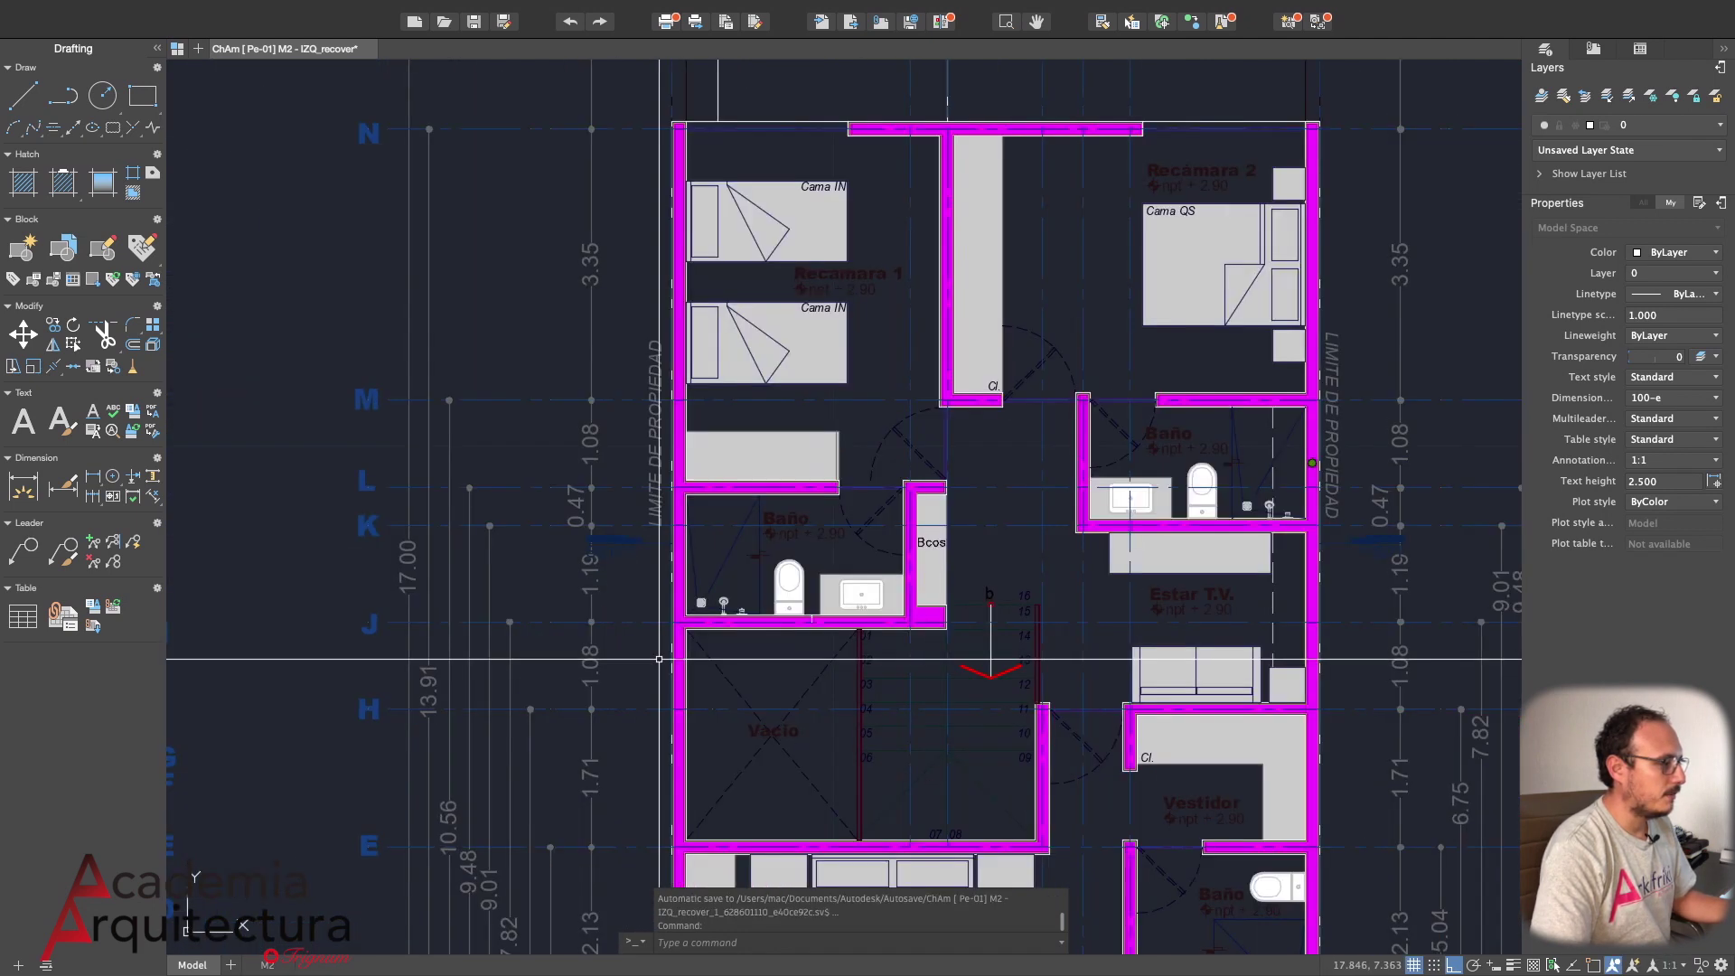
pyautogui.scroll(2, 714, 632)
pyautogui.scroll(1, 764, 620)
pyautogui.scroll(4, 763, 570)
pyautogui.scroll(1, 807, 558)
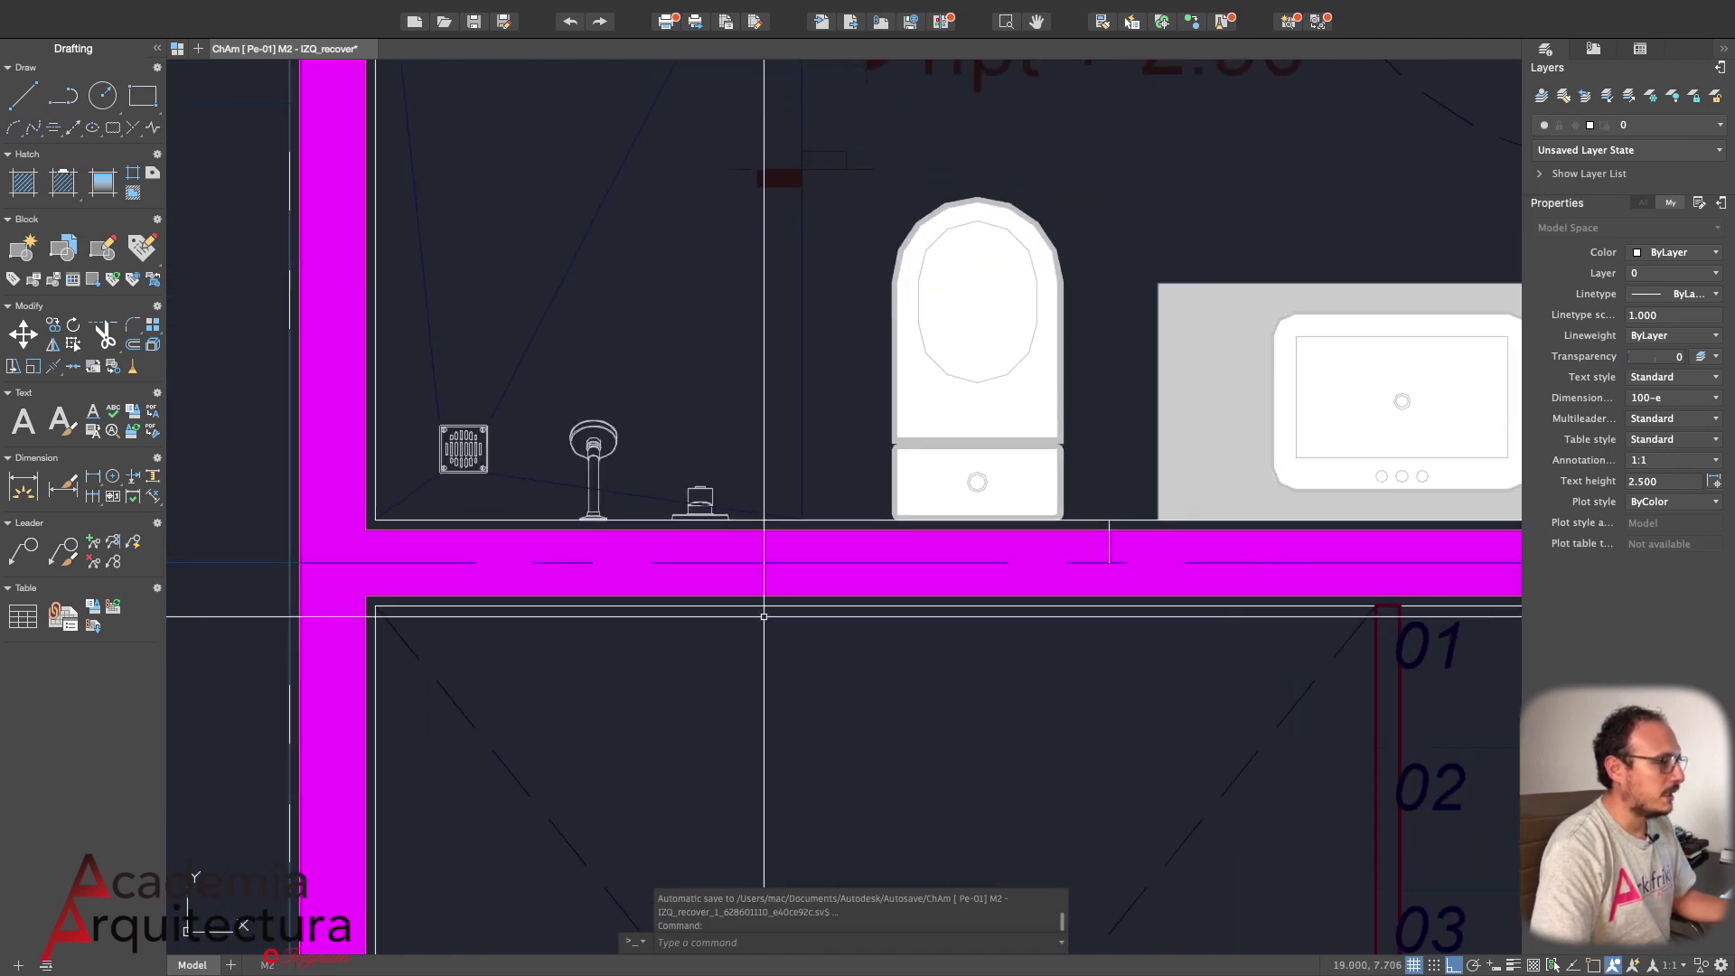
pyautogui.scroll(-1, 764, 617)
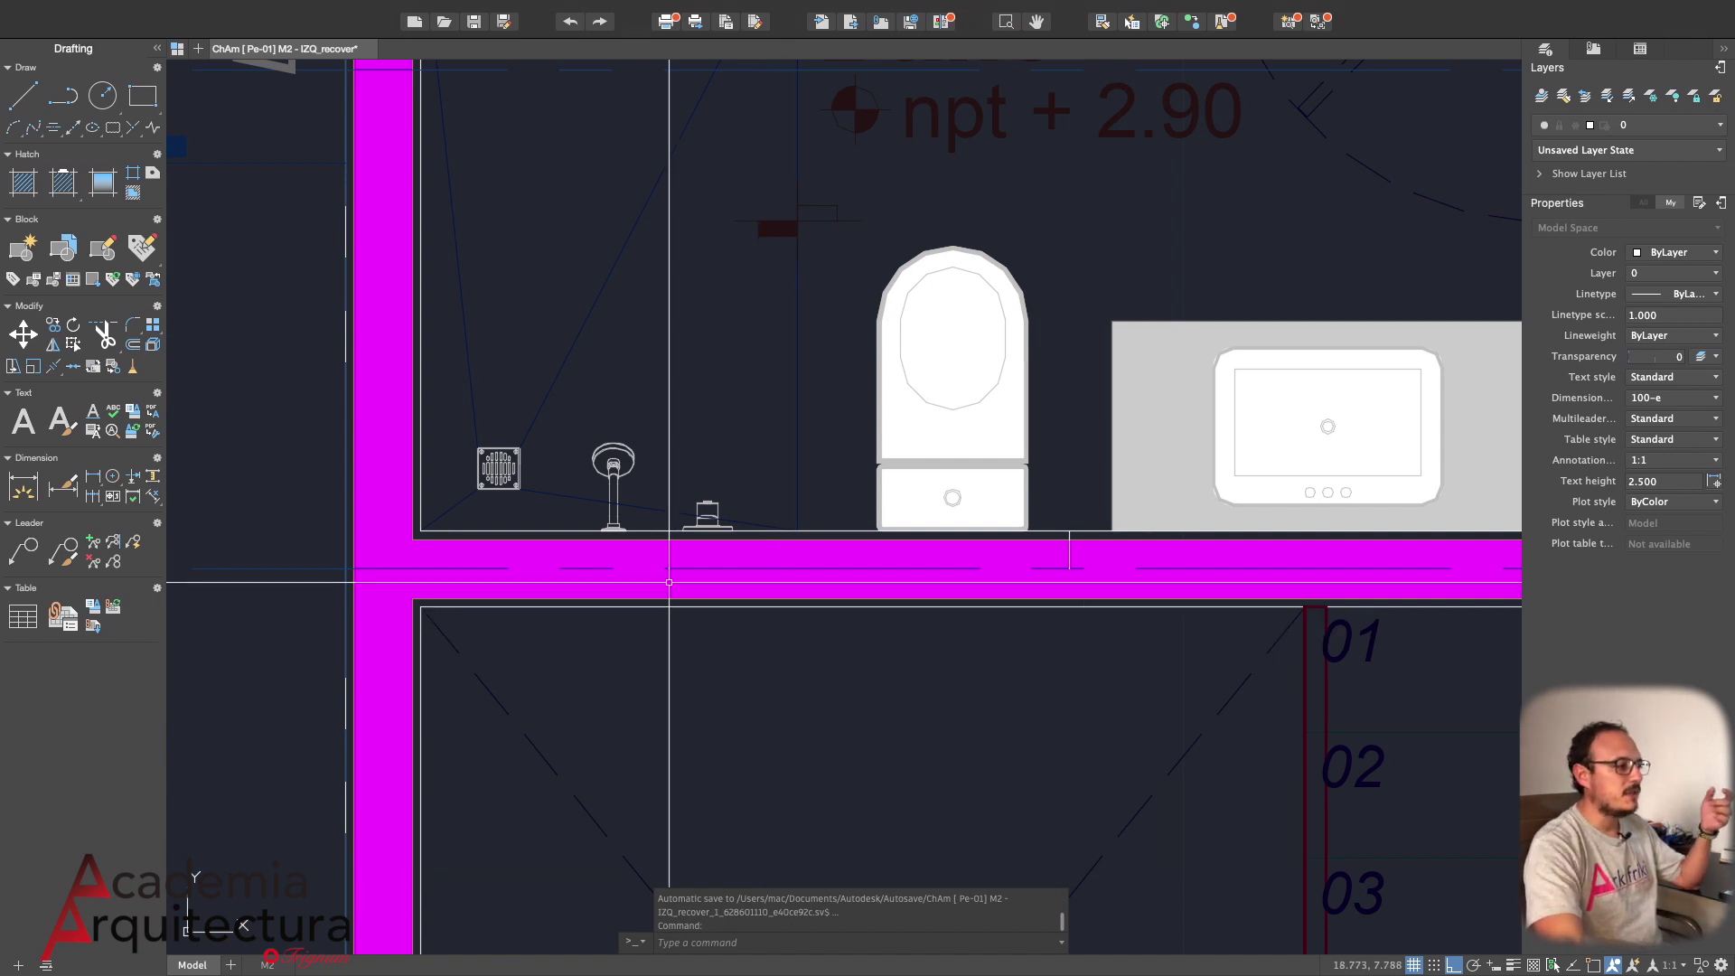
pyautogui.scroll(2, 666, 591)
pyautogui.moveTo(599, 567); pyautogui.dragTo(903, 514, button='middle')
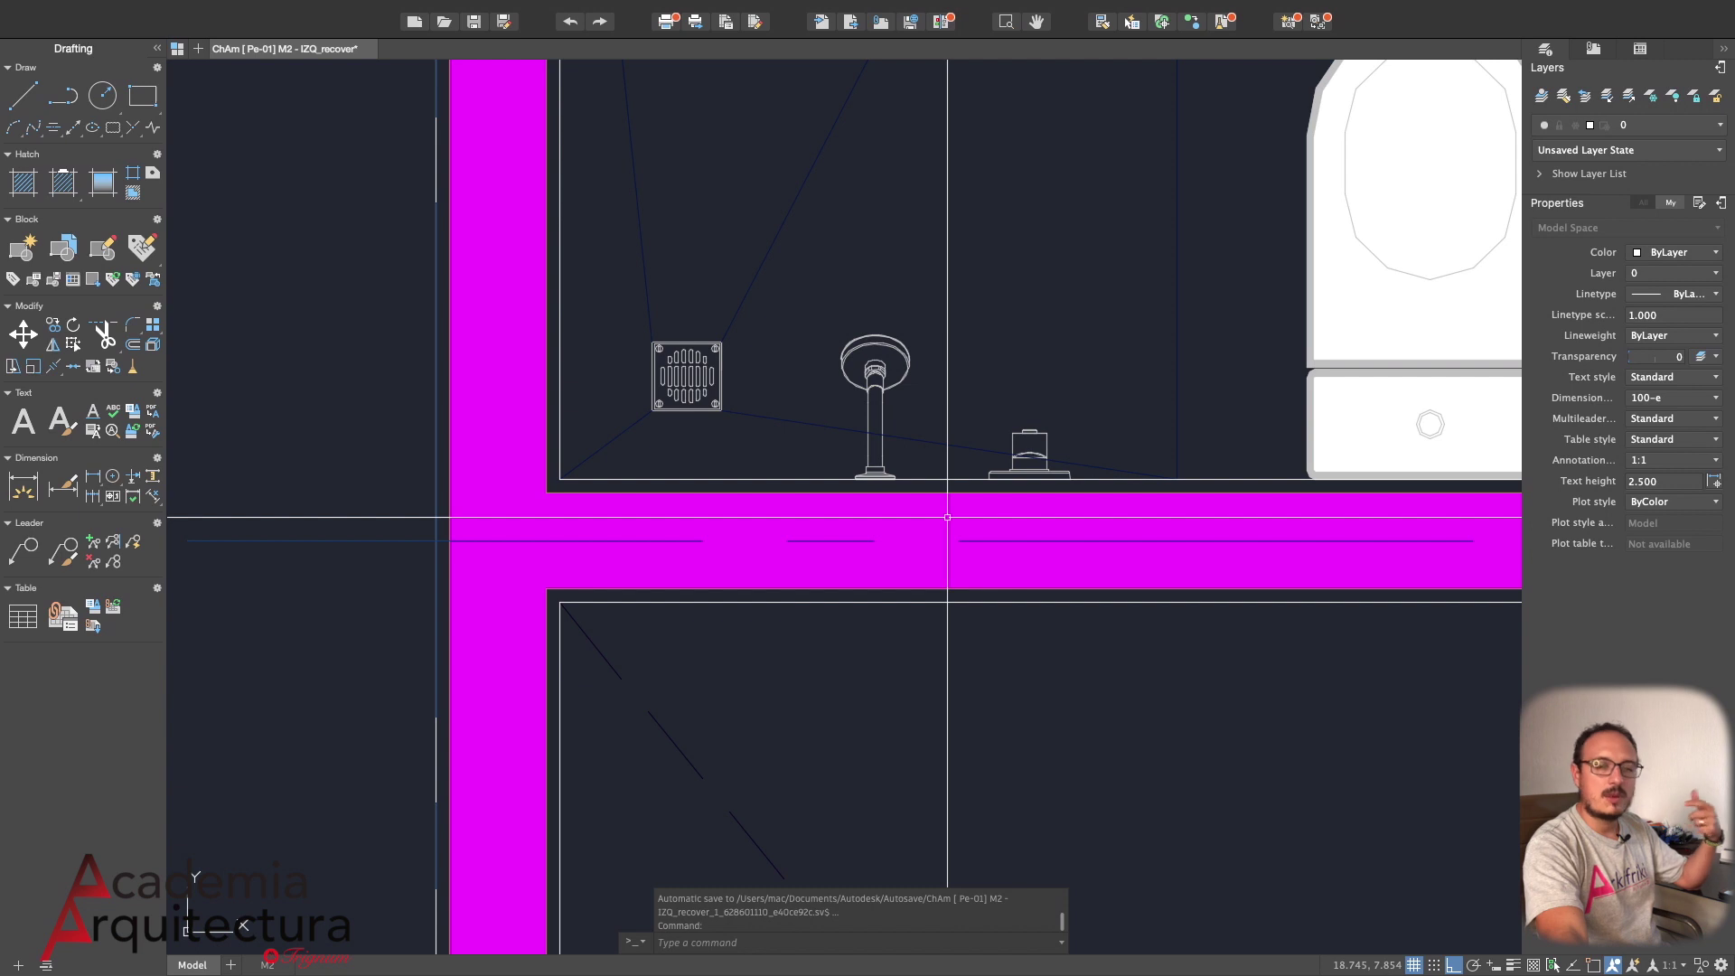
# Zoom out to the full floor plan and bring the lower rooms and property line into view
pyautogui.scroll(-1, 947, 518)
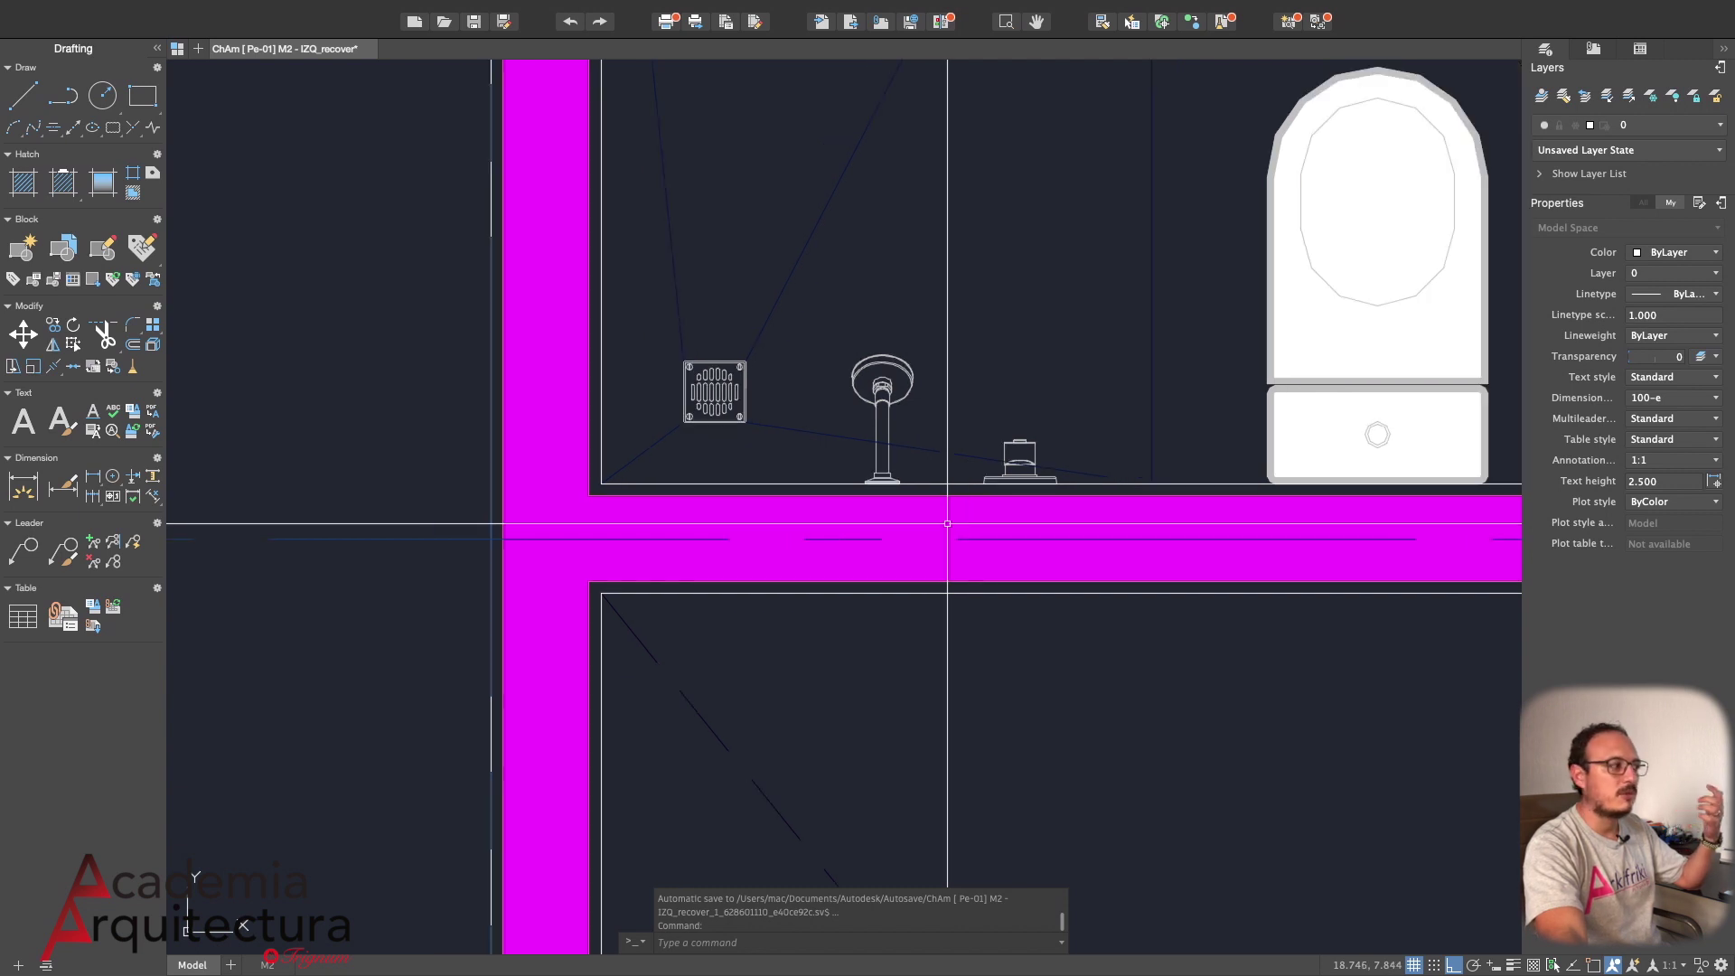
pyautogui.scroll(4, 777, 473)
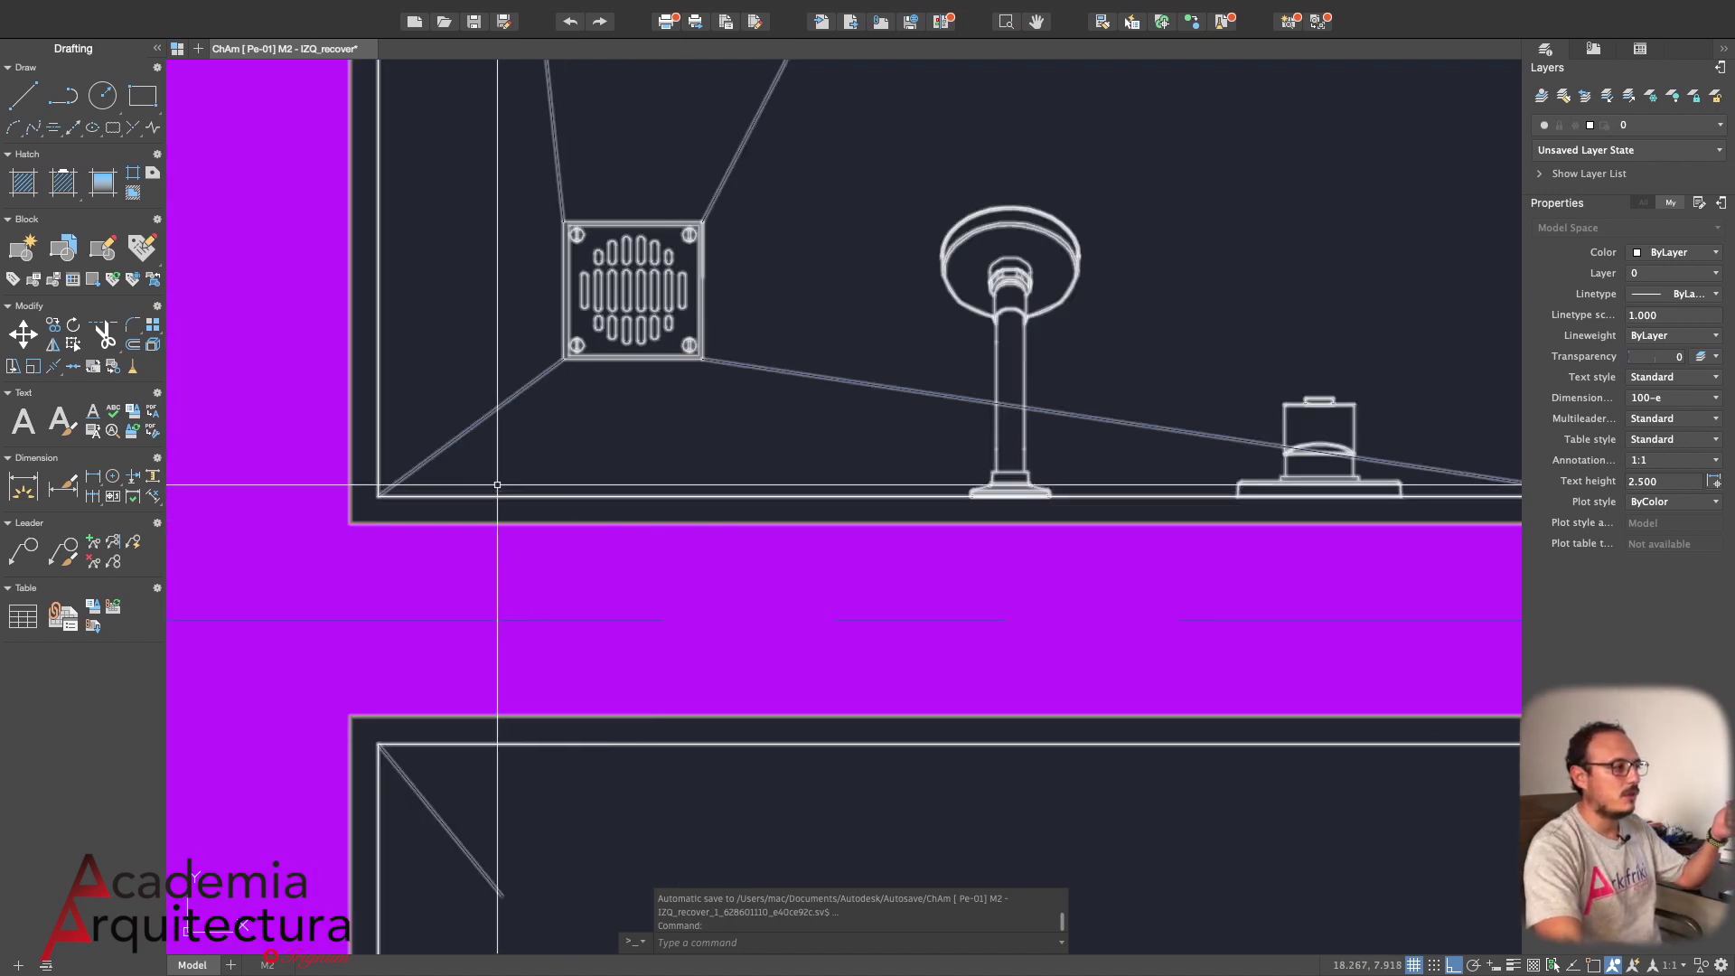
pyautogui.scroll(-1, 824, 411)
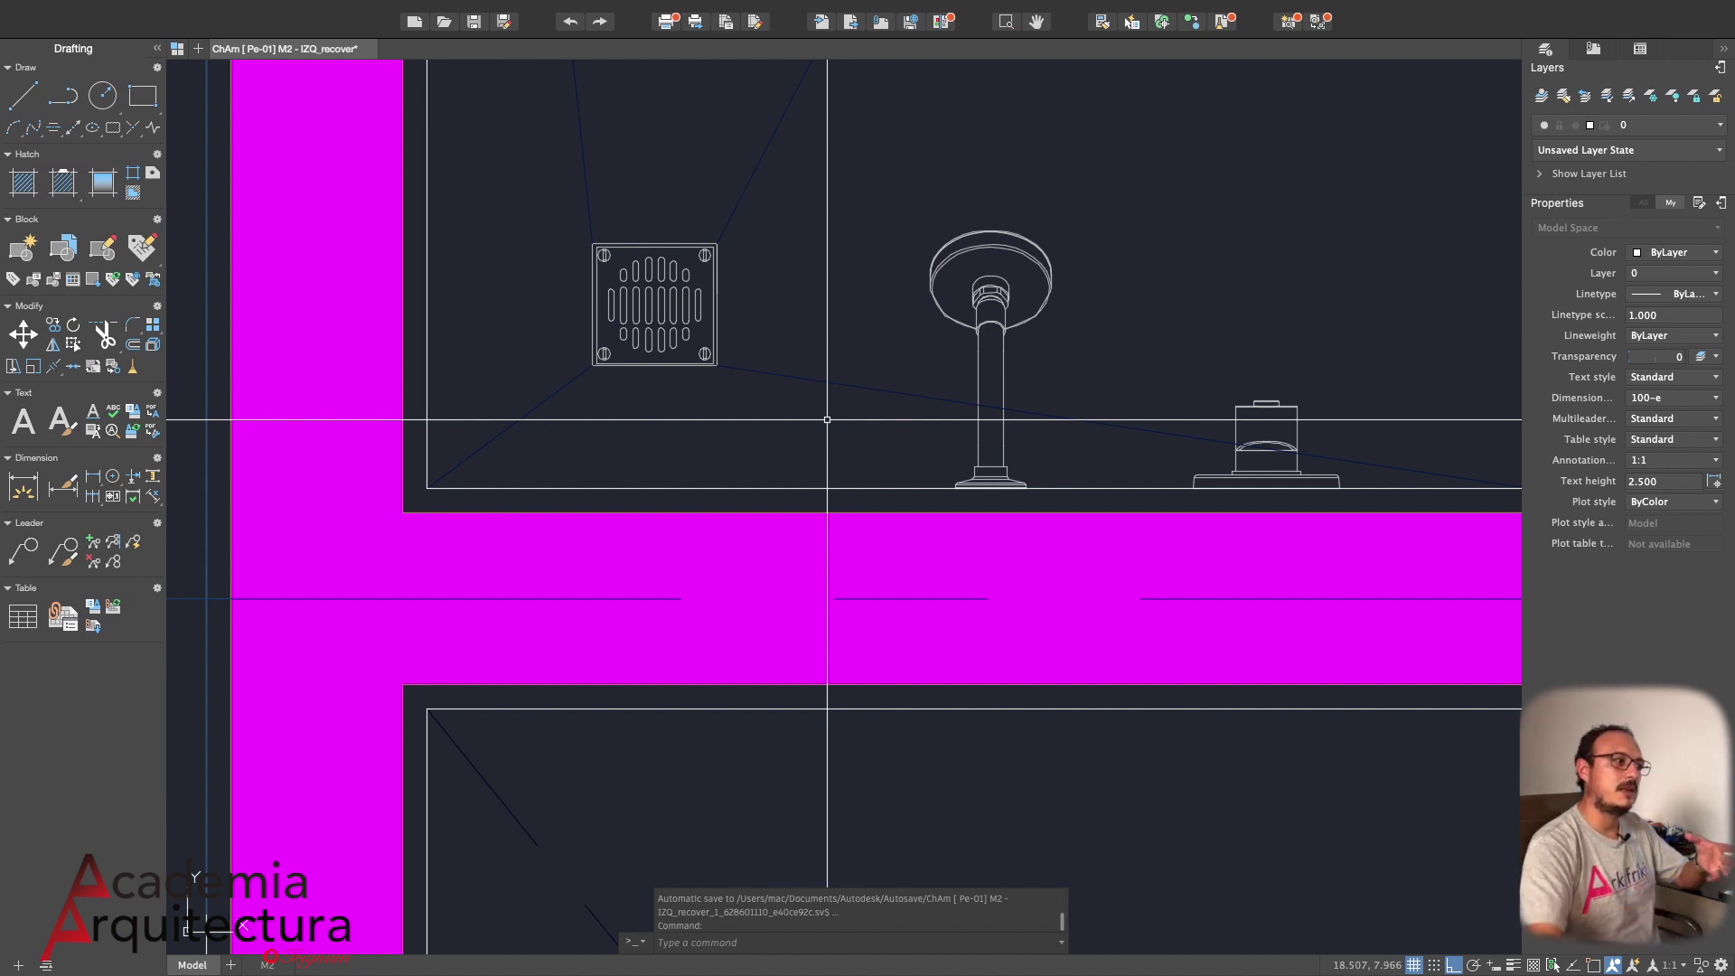
pyautogui.scroll(-2, 827, 419)
pyautogui.scroll(-3, 747, 478)
pyautogui.scroll(-3, 777, 506)
pyautogui.scroll(-2, 813, 542)
pyautogui.moveTo(844, 566); pyautogui.dragTo(756, 304, button='middle')
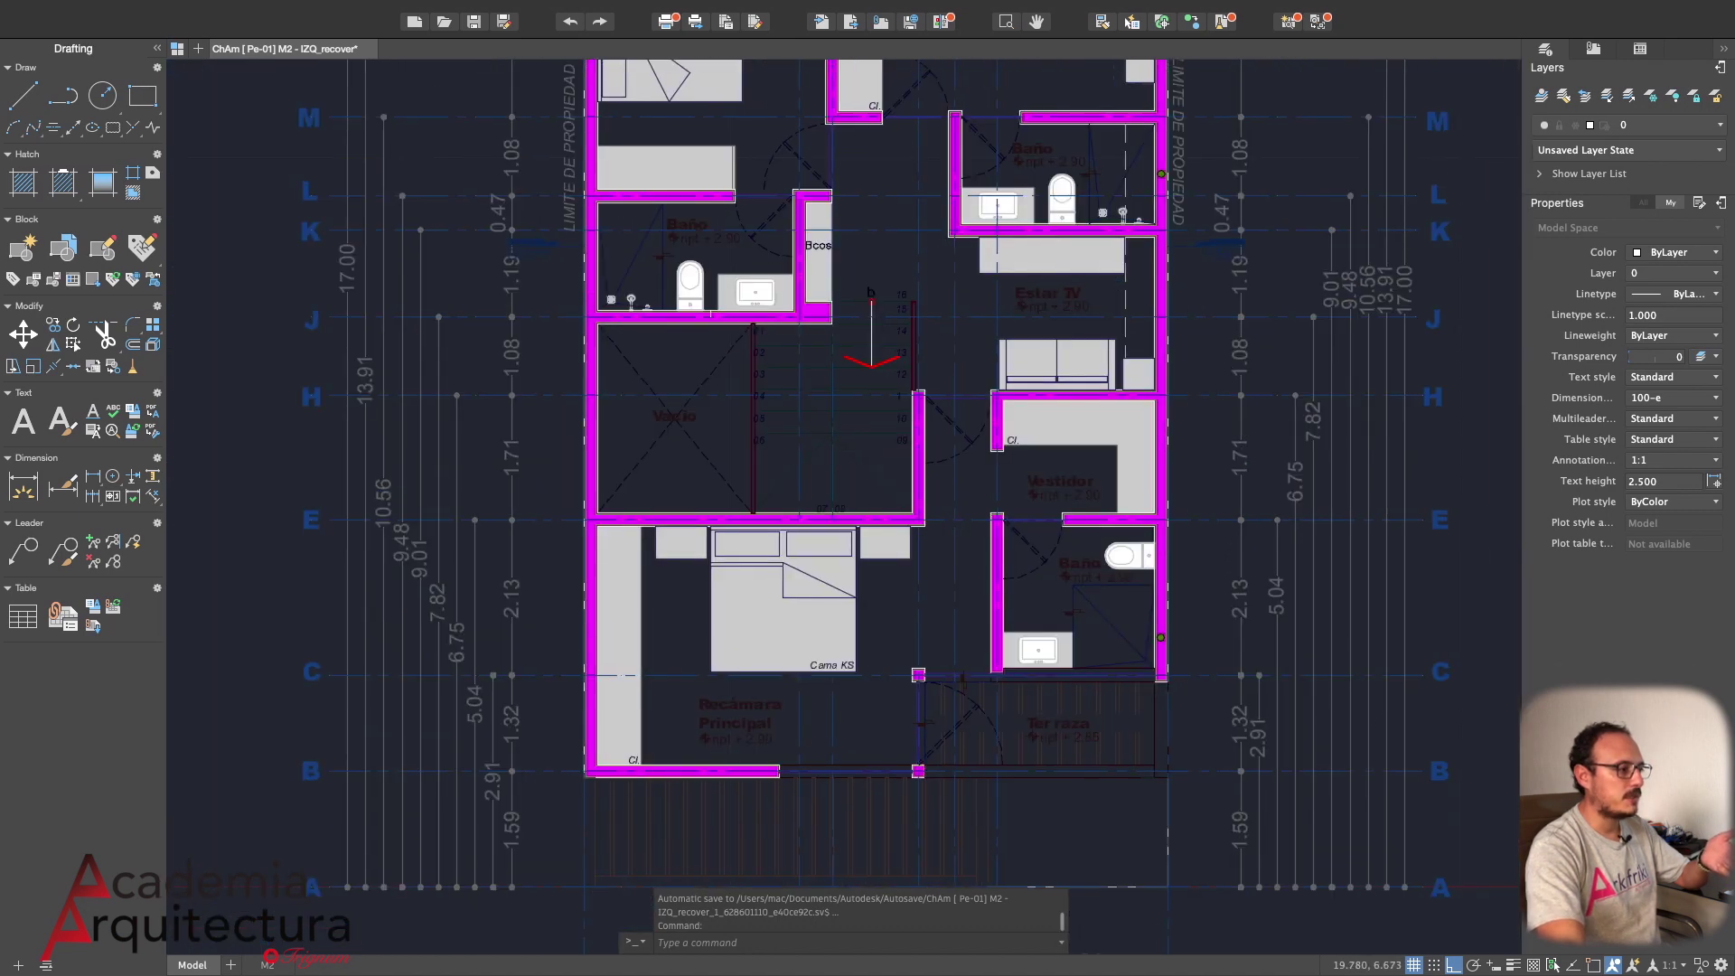
pyautogui.scroll(5, 827, 749)
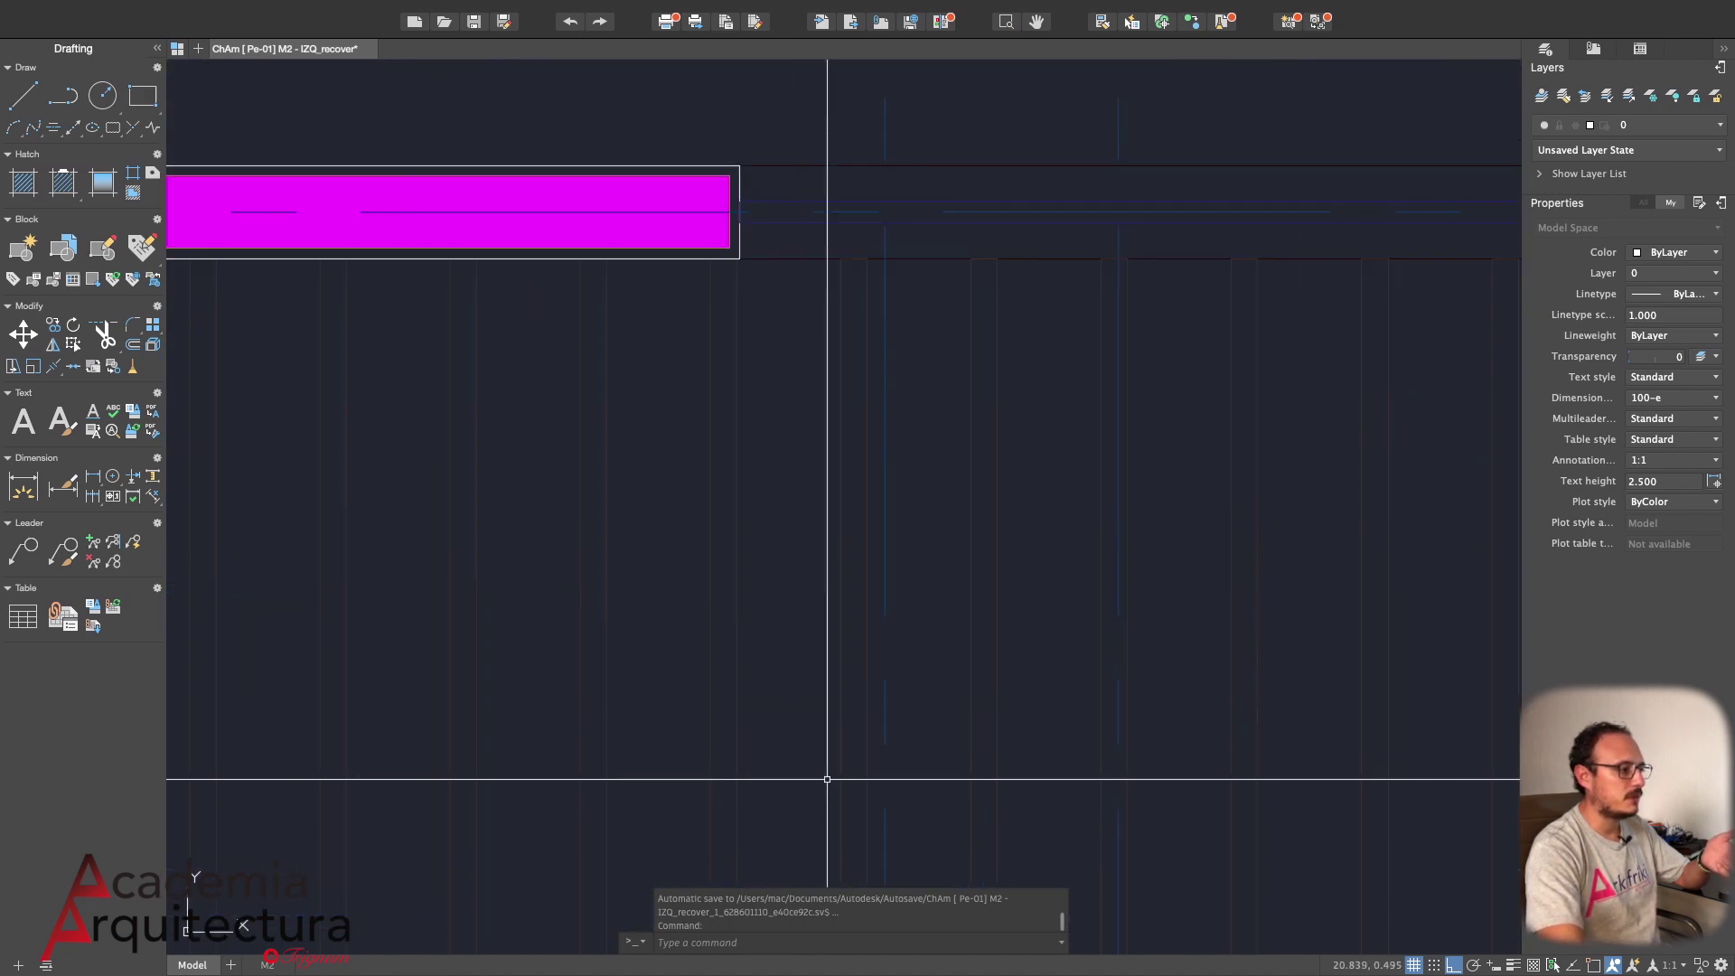
pyautogui.scroll(-2, 731, 752)
pyautogui.scroll(-1, 731, 752)
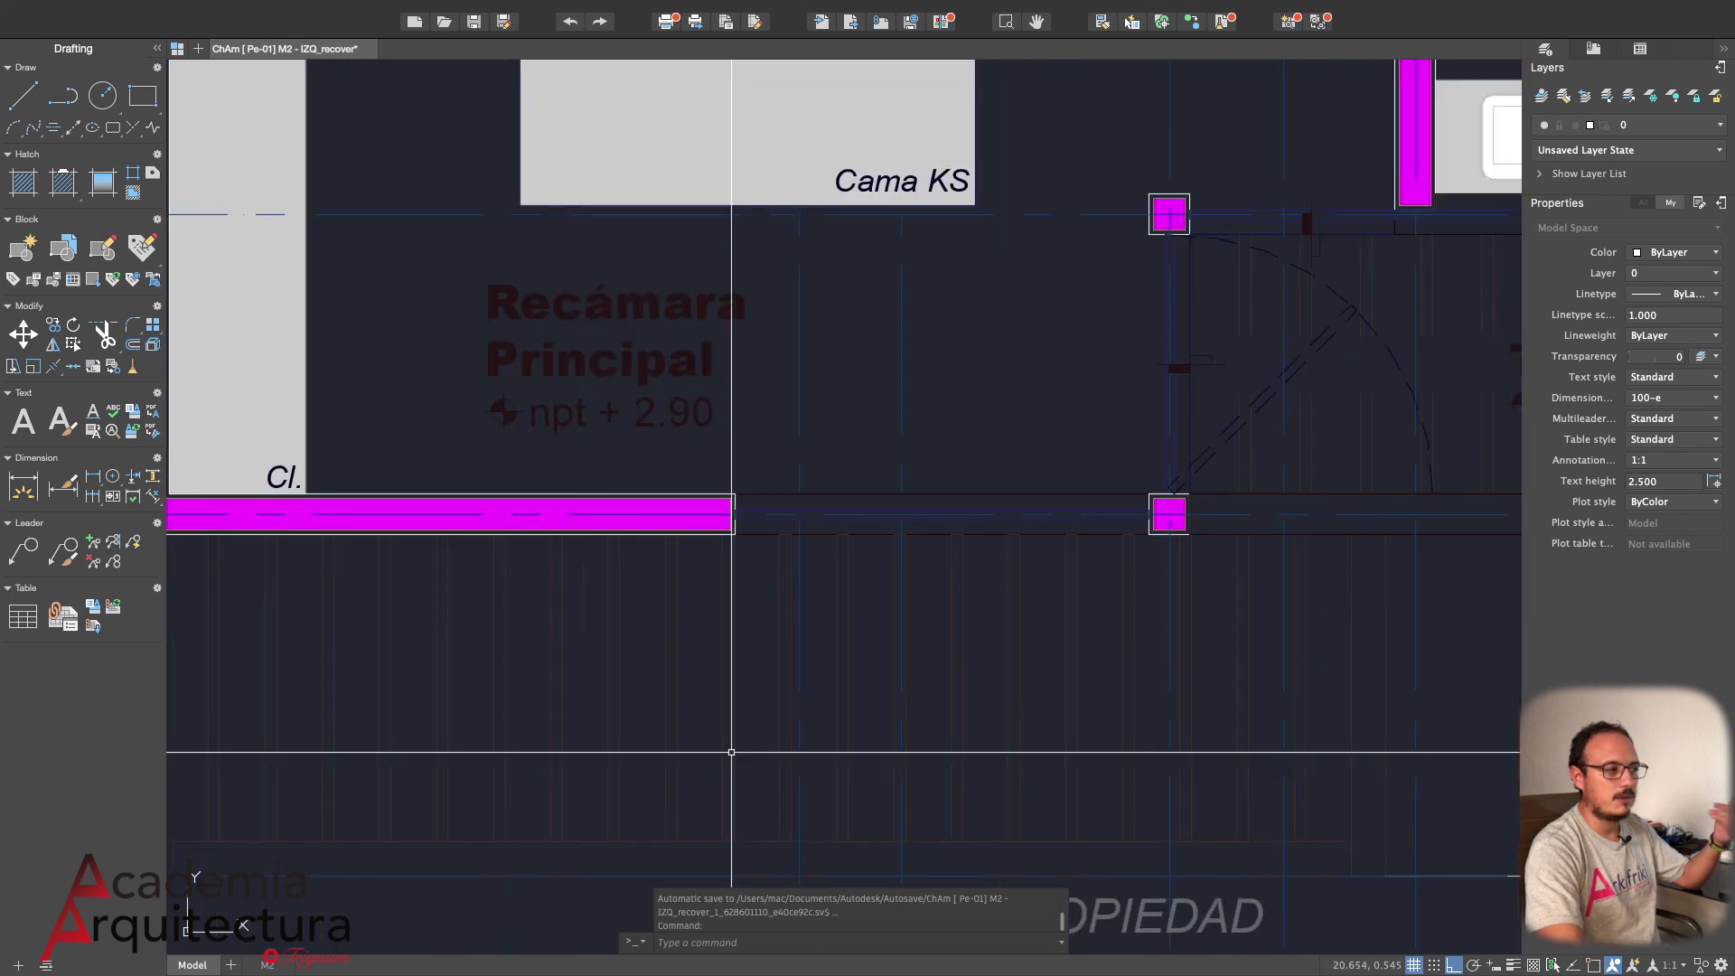
pyautogui.scroll(-2, 883, 558)
pyautogui.scroll(1, 868, 466)
pyautogui.scroll(1, 868, 466)
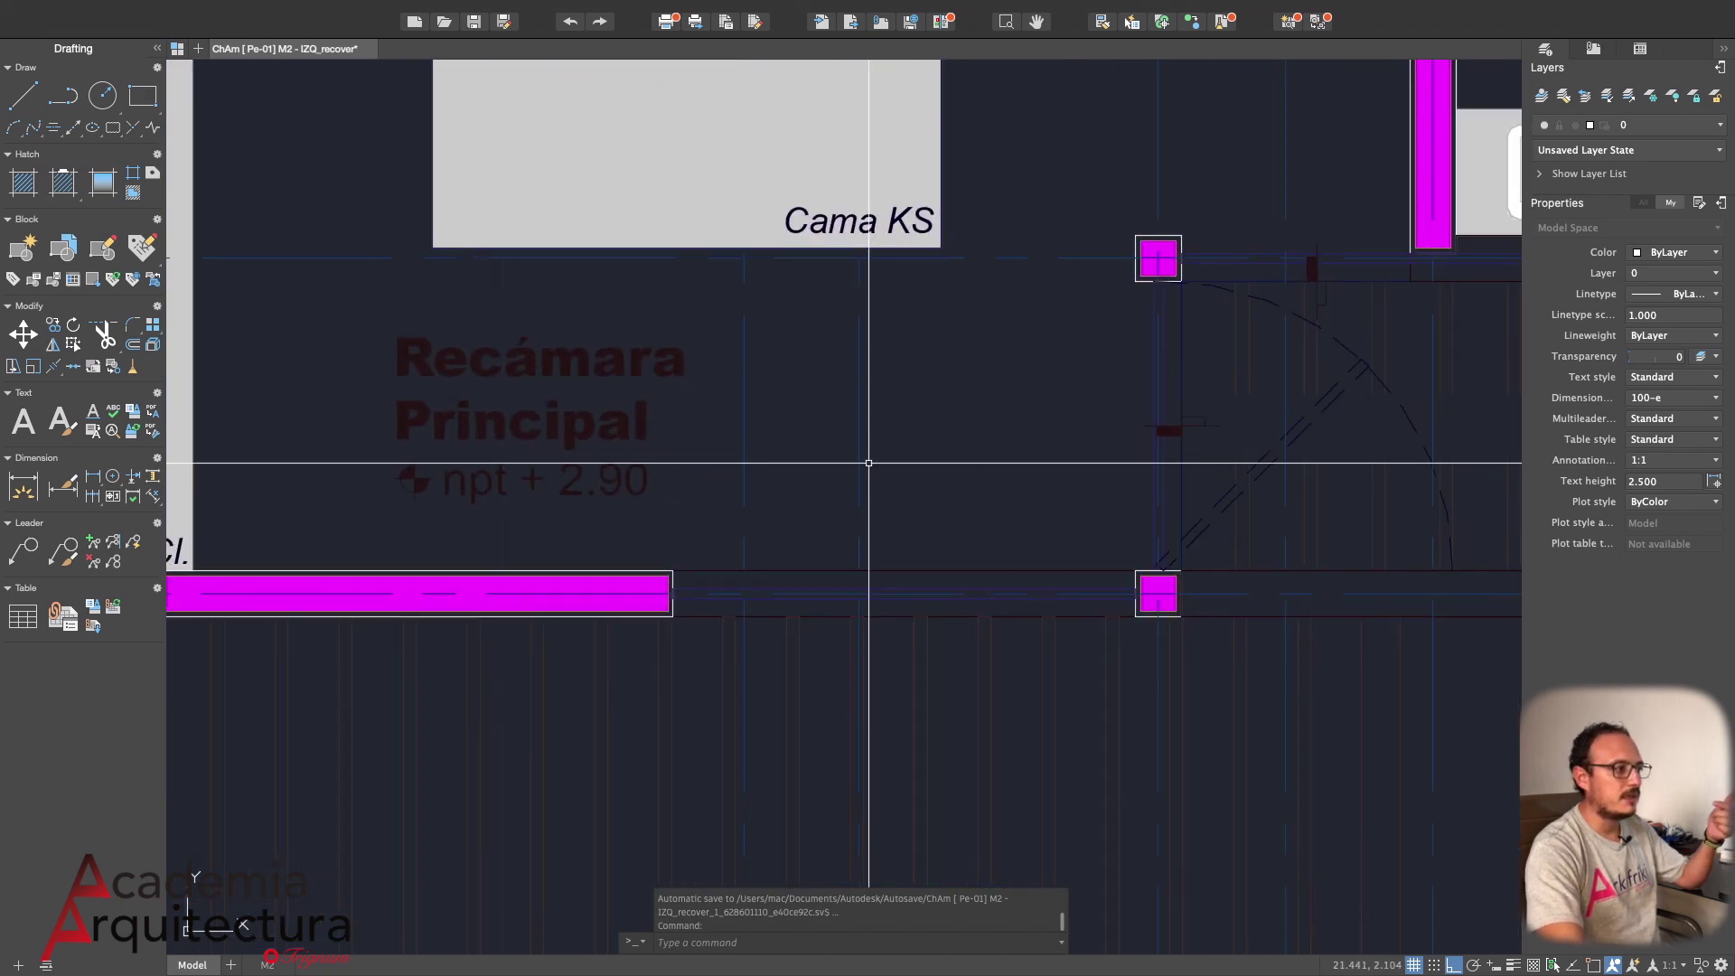
pyautogui.click(859, 468)
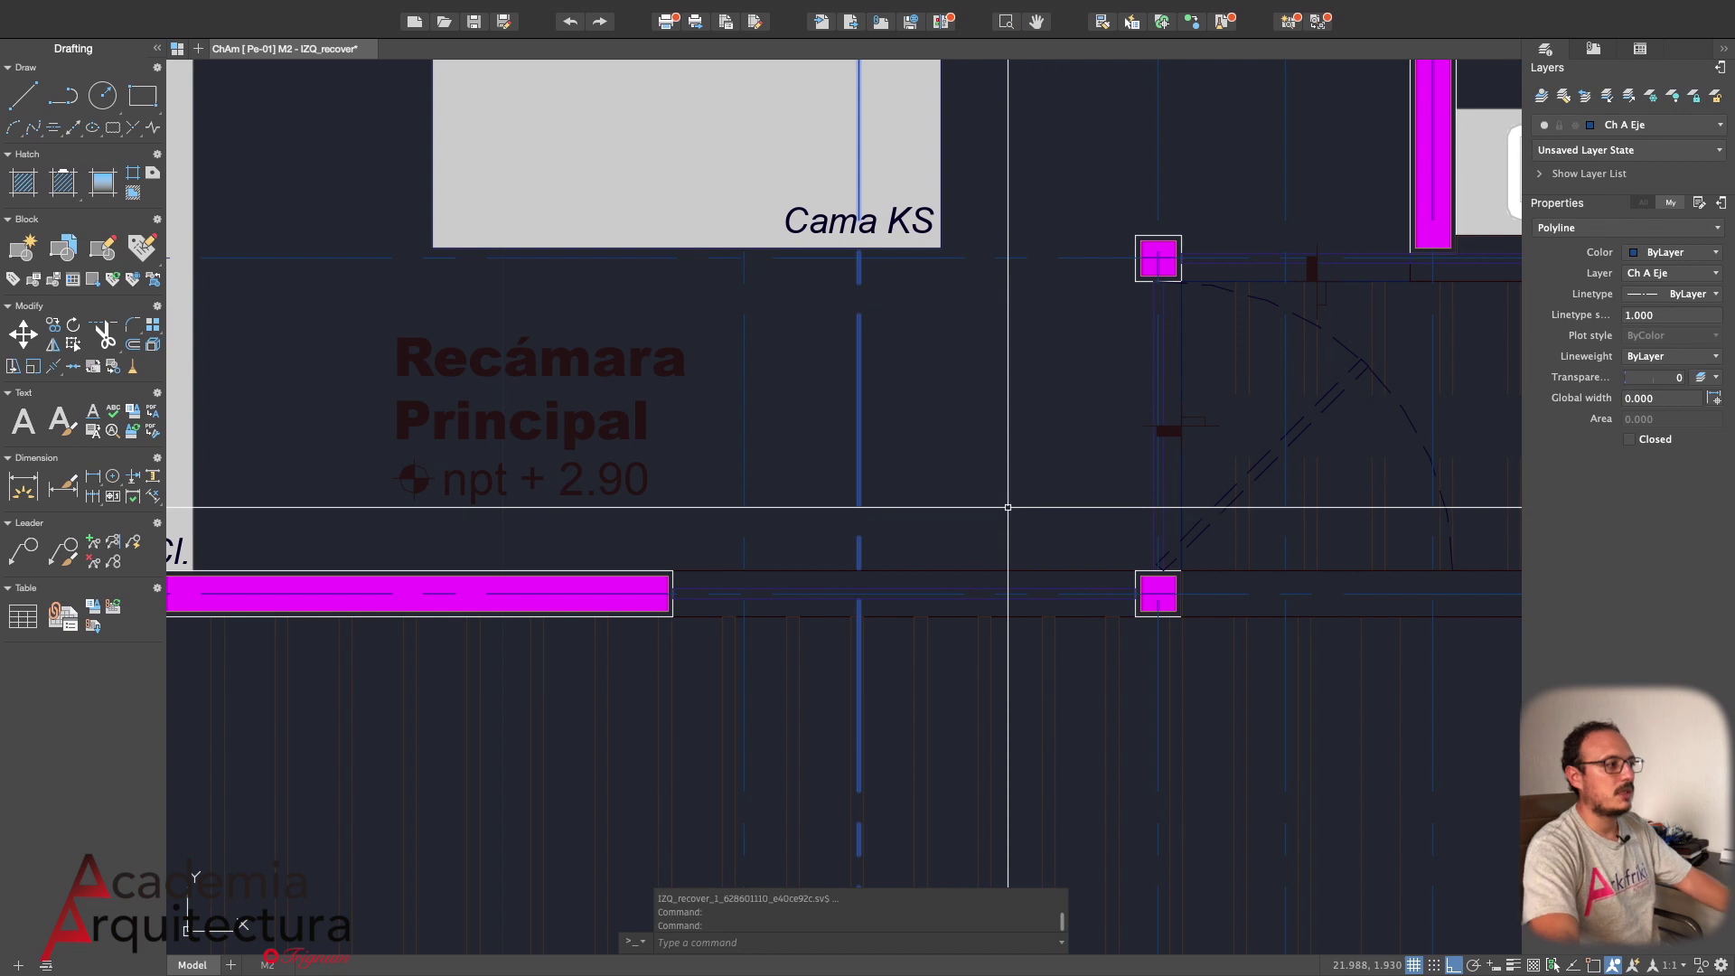
pyautogui.scroll(-1, 1007, 507)
pyautogui.scroll(-2, 1004, 498)
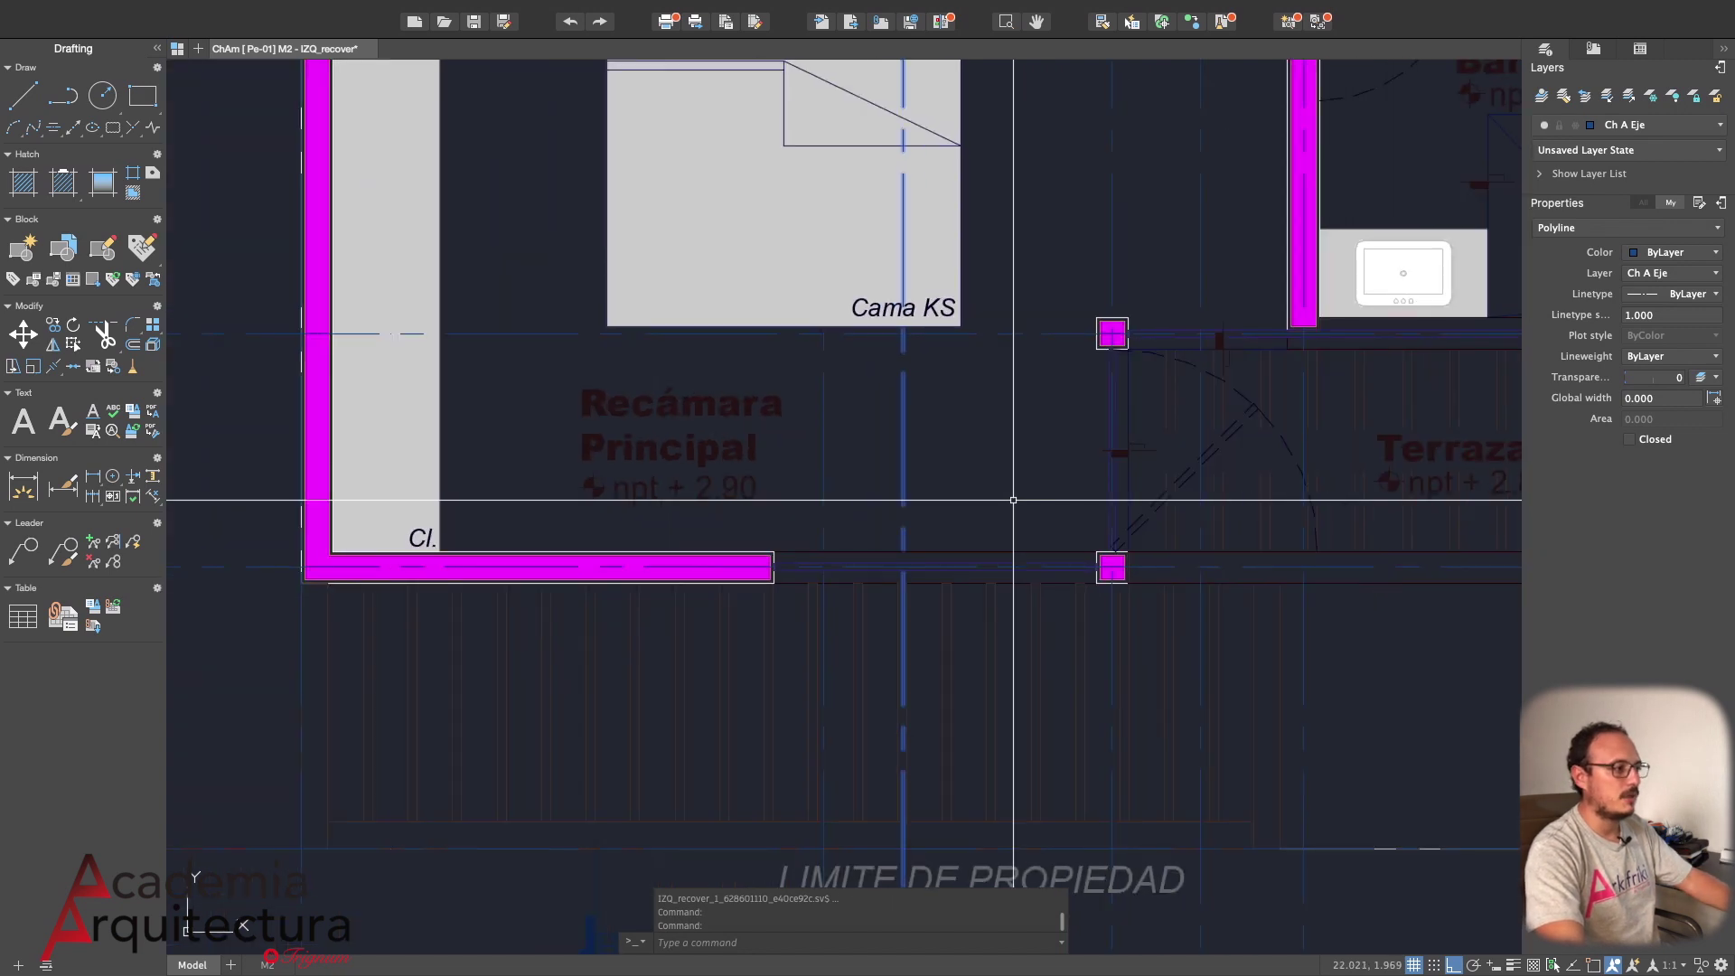
pyautogui.press('Escape')
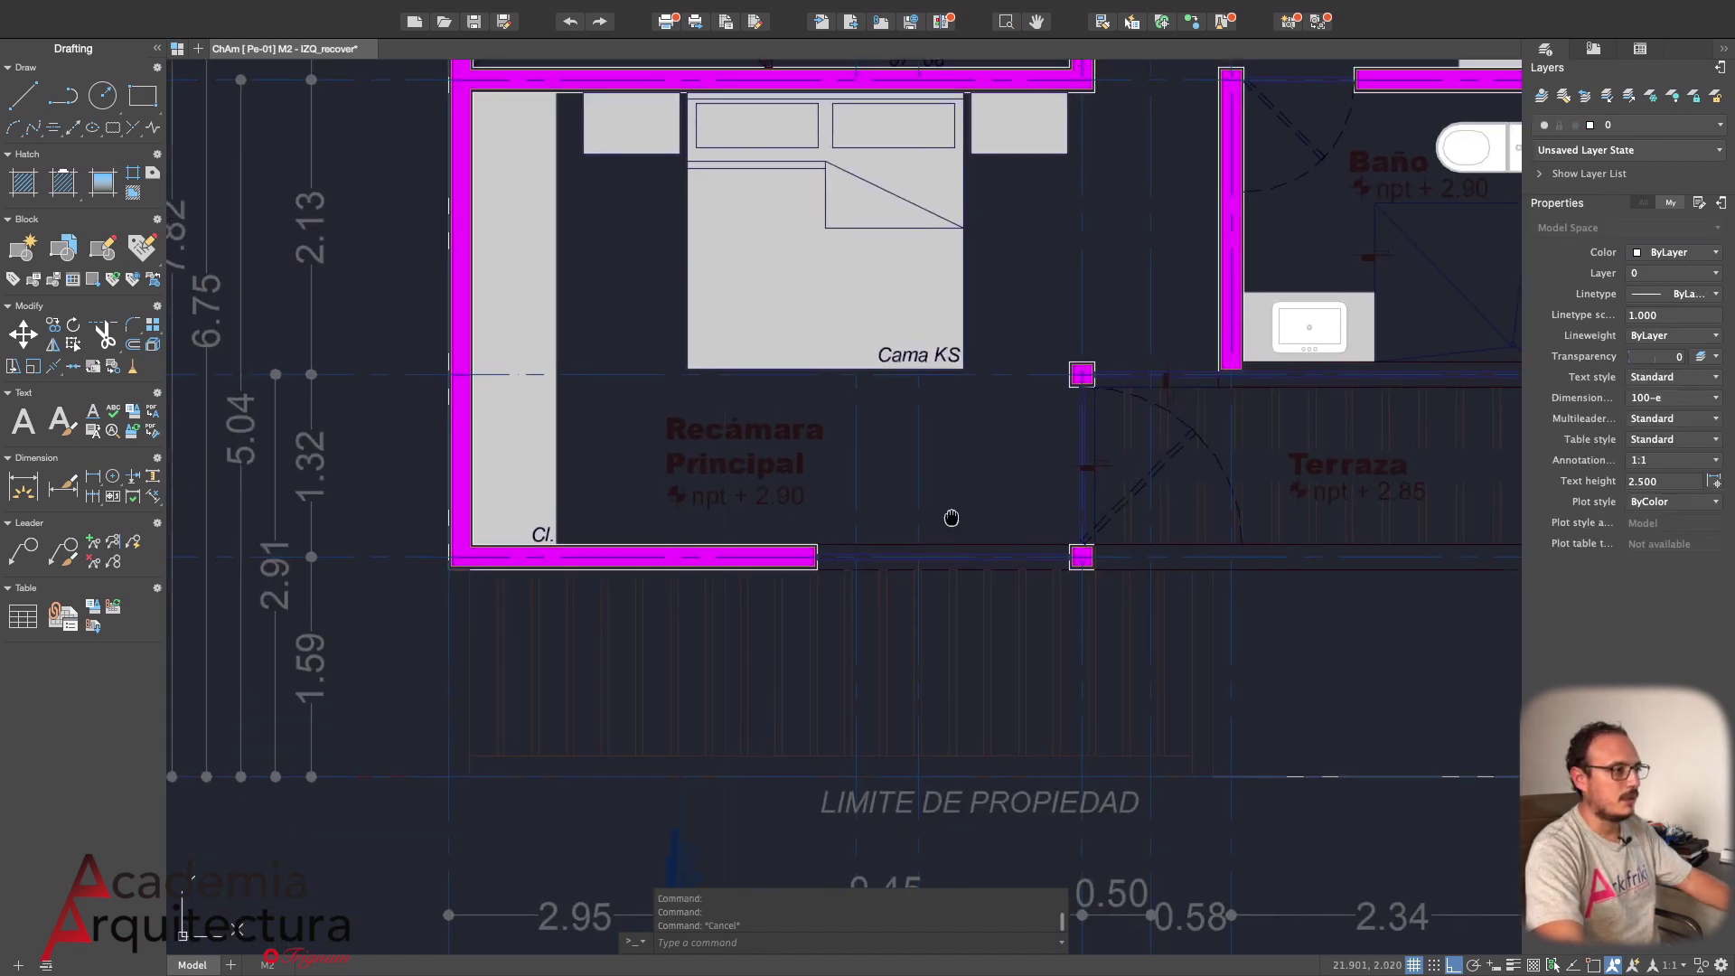
pyautogui.scroll(2, 949, 515)
pyautogui.scroll(1, 915, 481)
pyautogui.scroll(1, 930, 581)
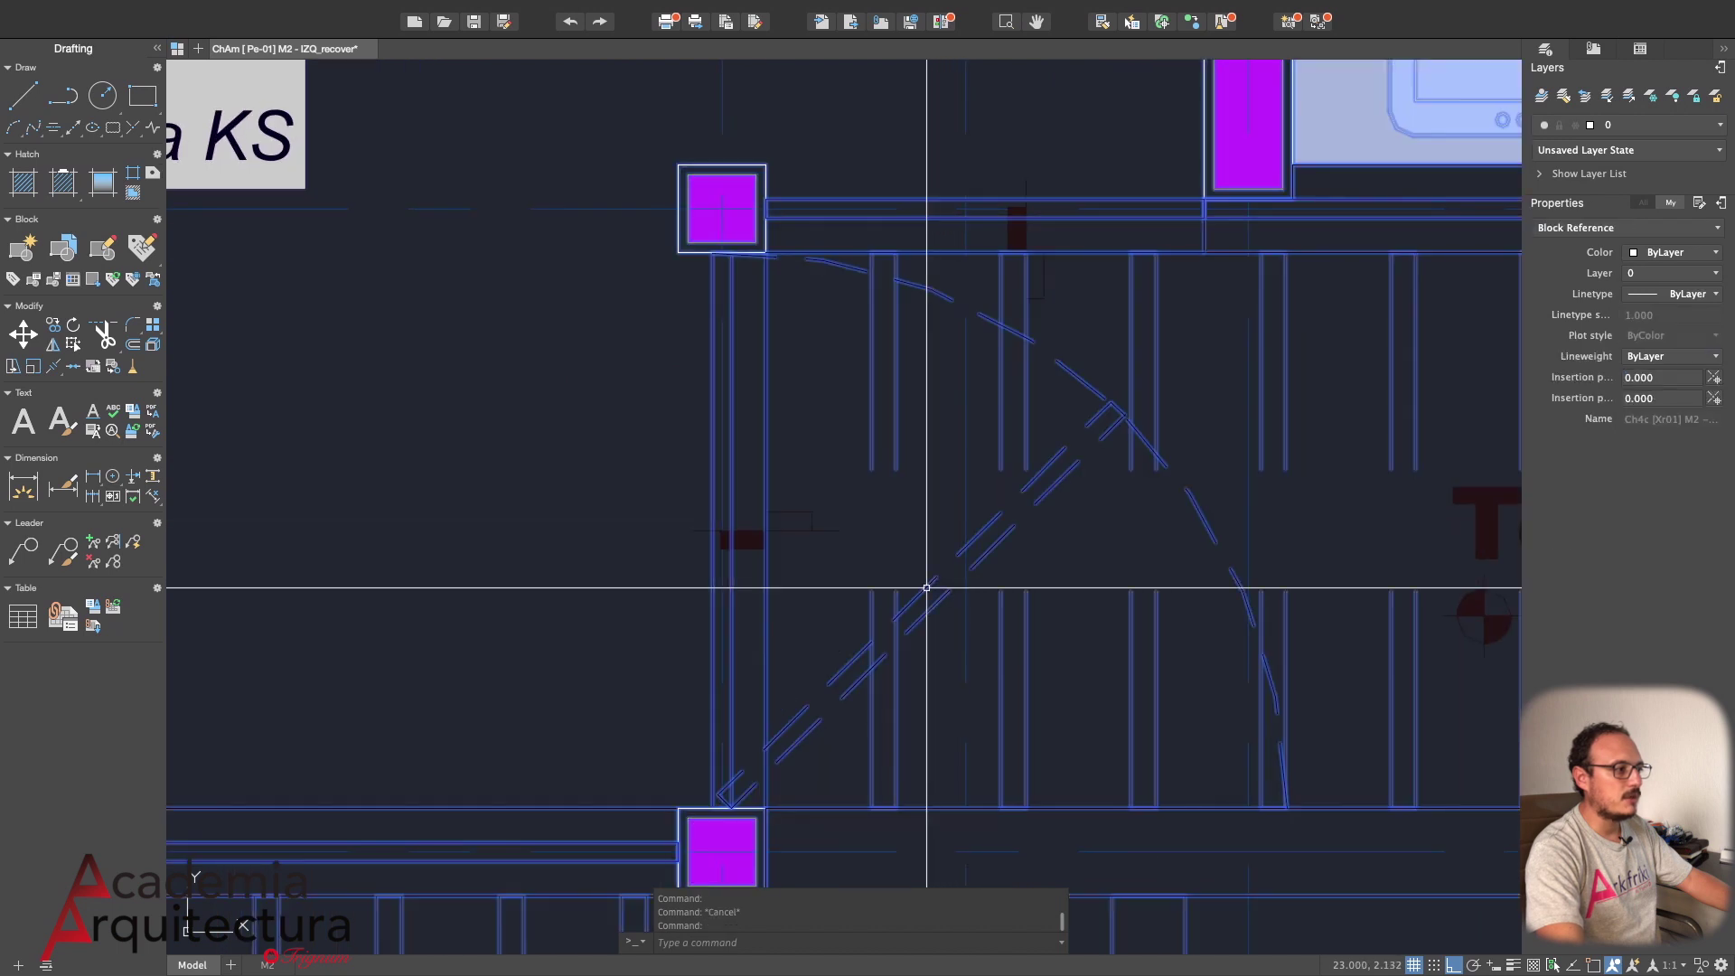
pyautogui.scroll(-3, 842, 531)
pyautogui.scroll(-3, 842, 531)
pyautogui.scroll(-2, 842, 531)
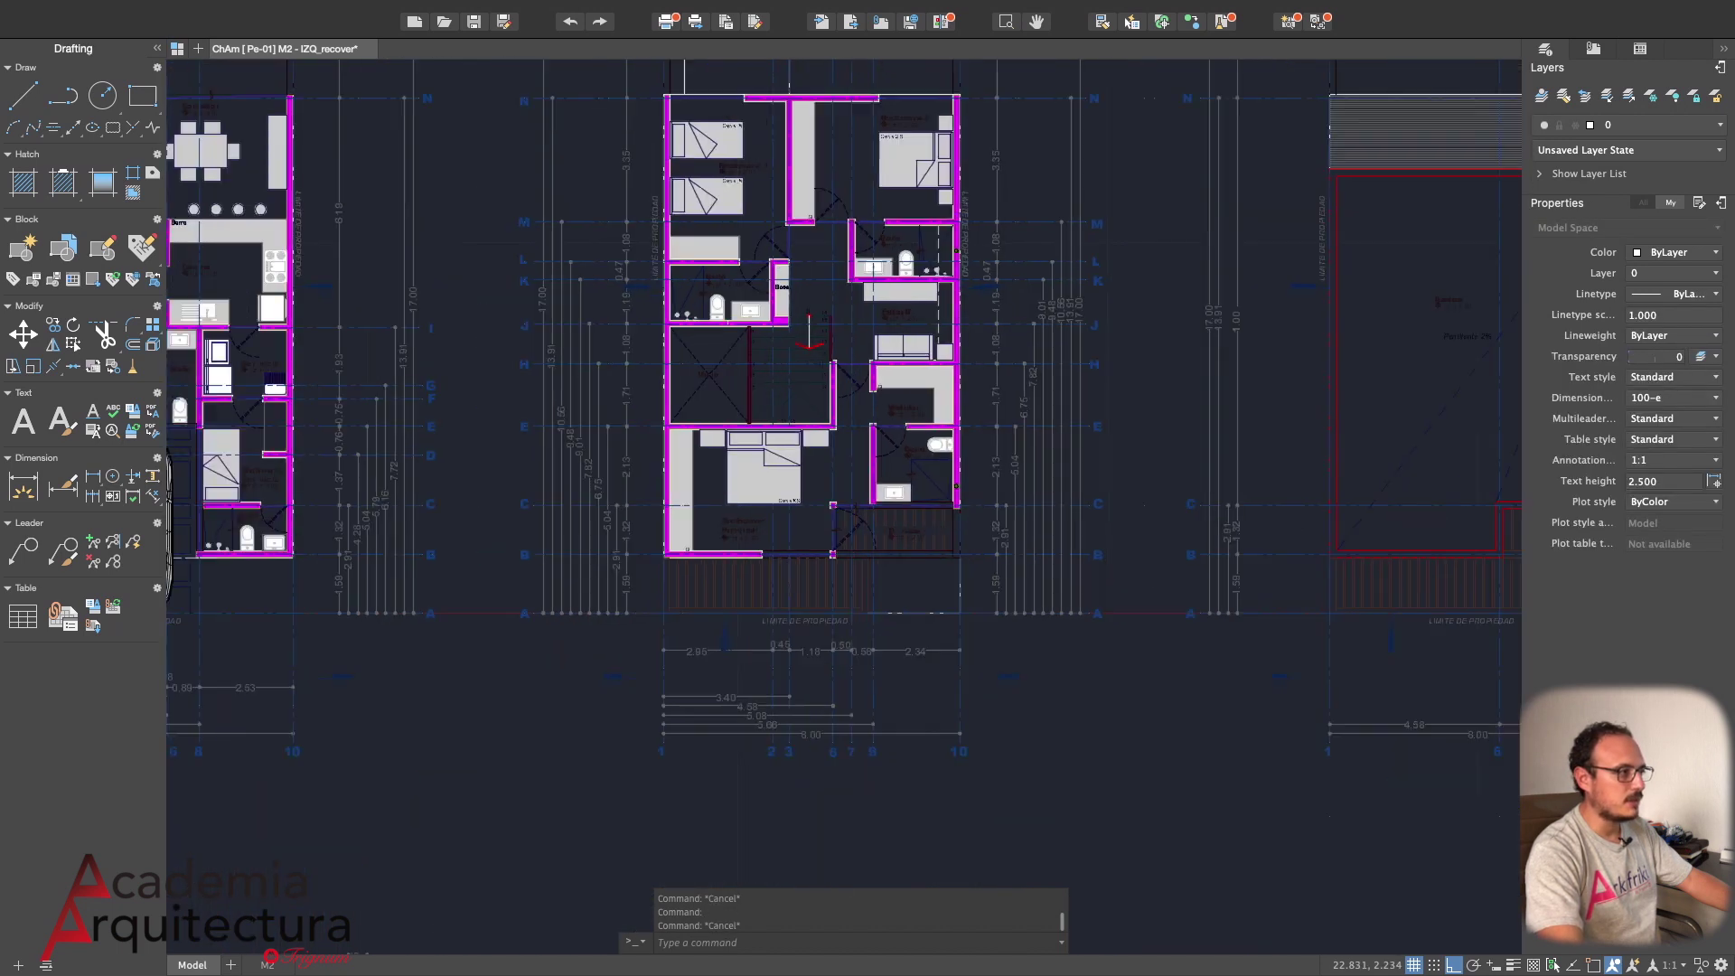
pyautogui.scroll(-1, 833, 525)
pyautogui.scroll(-1, 832, 524)
pyautogui.moveTo(833, 524); pyautogui.dragTo(1100, 722, button='middle')
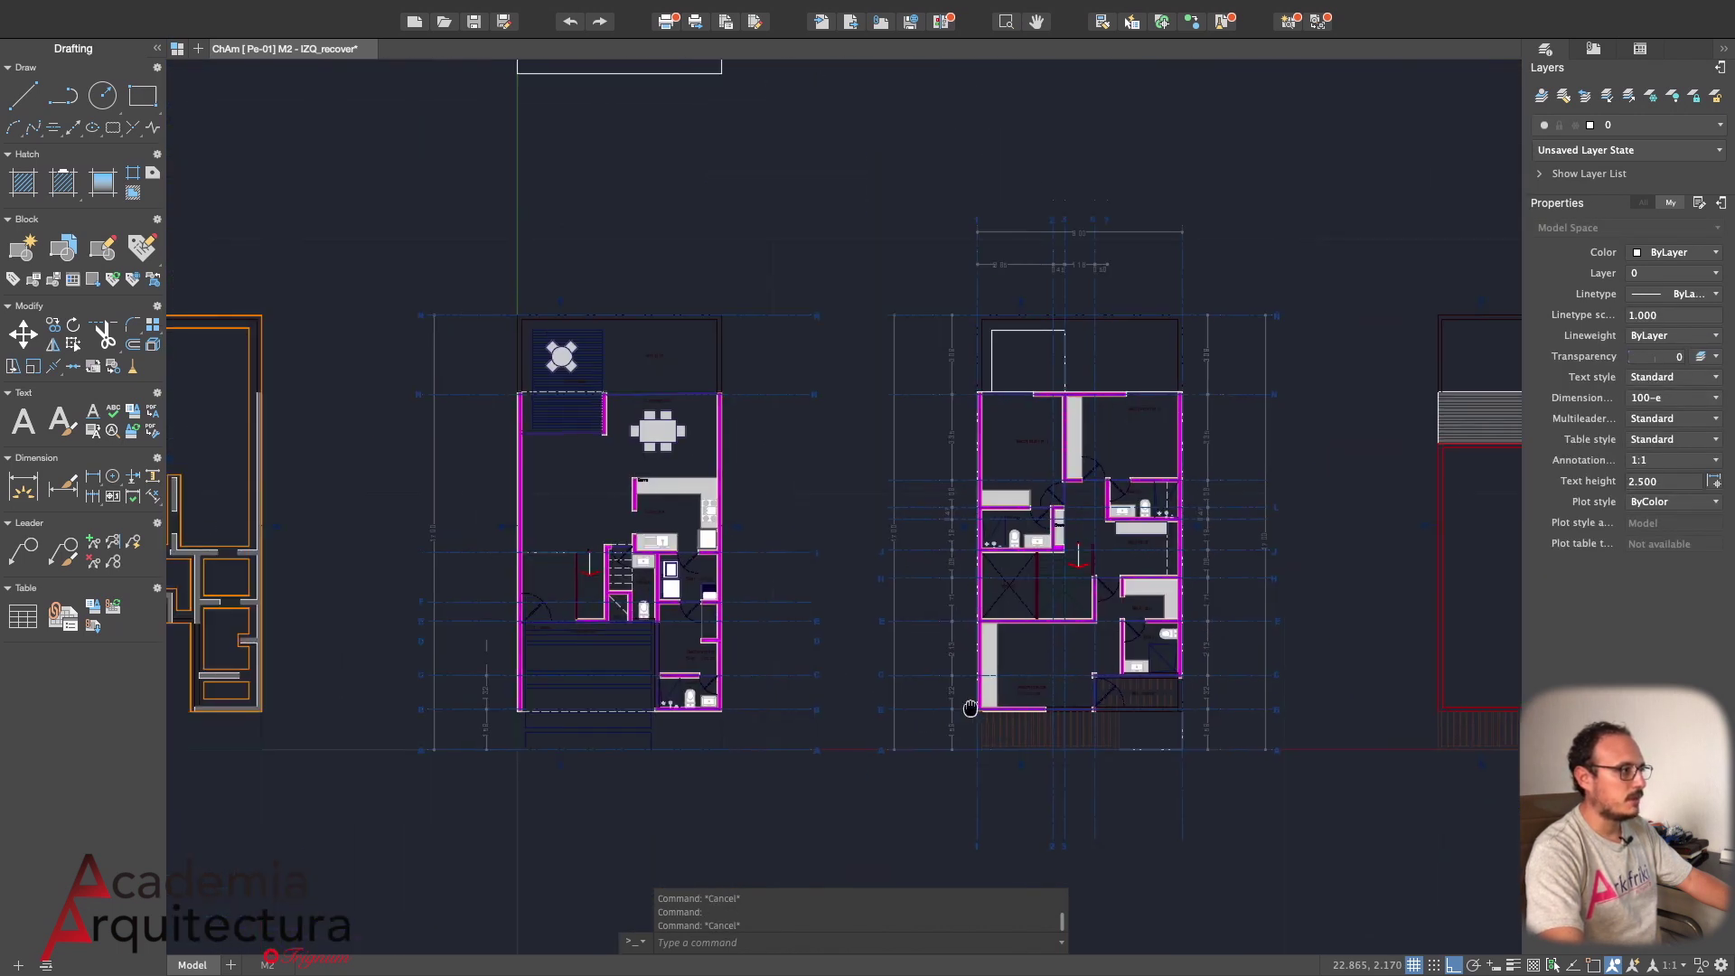
pyautogui.moveTo(650, 240); pyautogui.dragTo(602, 610, button='middle')
pyautogui.scroll(1, 948, 473)
pyautogui.moveTo(949, 472); pyautogui.dragTo(786, 488, button='middle')
pyautogui.scroll(2, 850, 447)
# Draw a closed 5×5 square with LINE, typing 5 for each side
pyautogui.write('l')
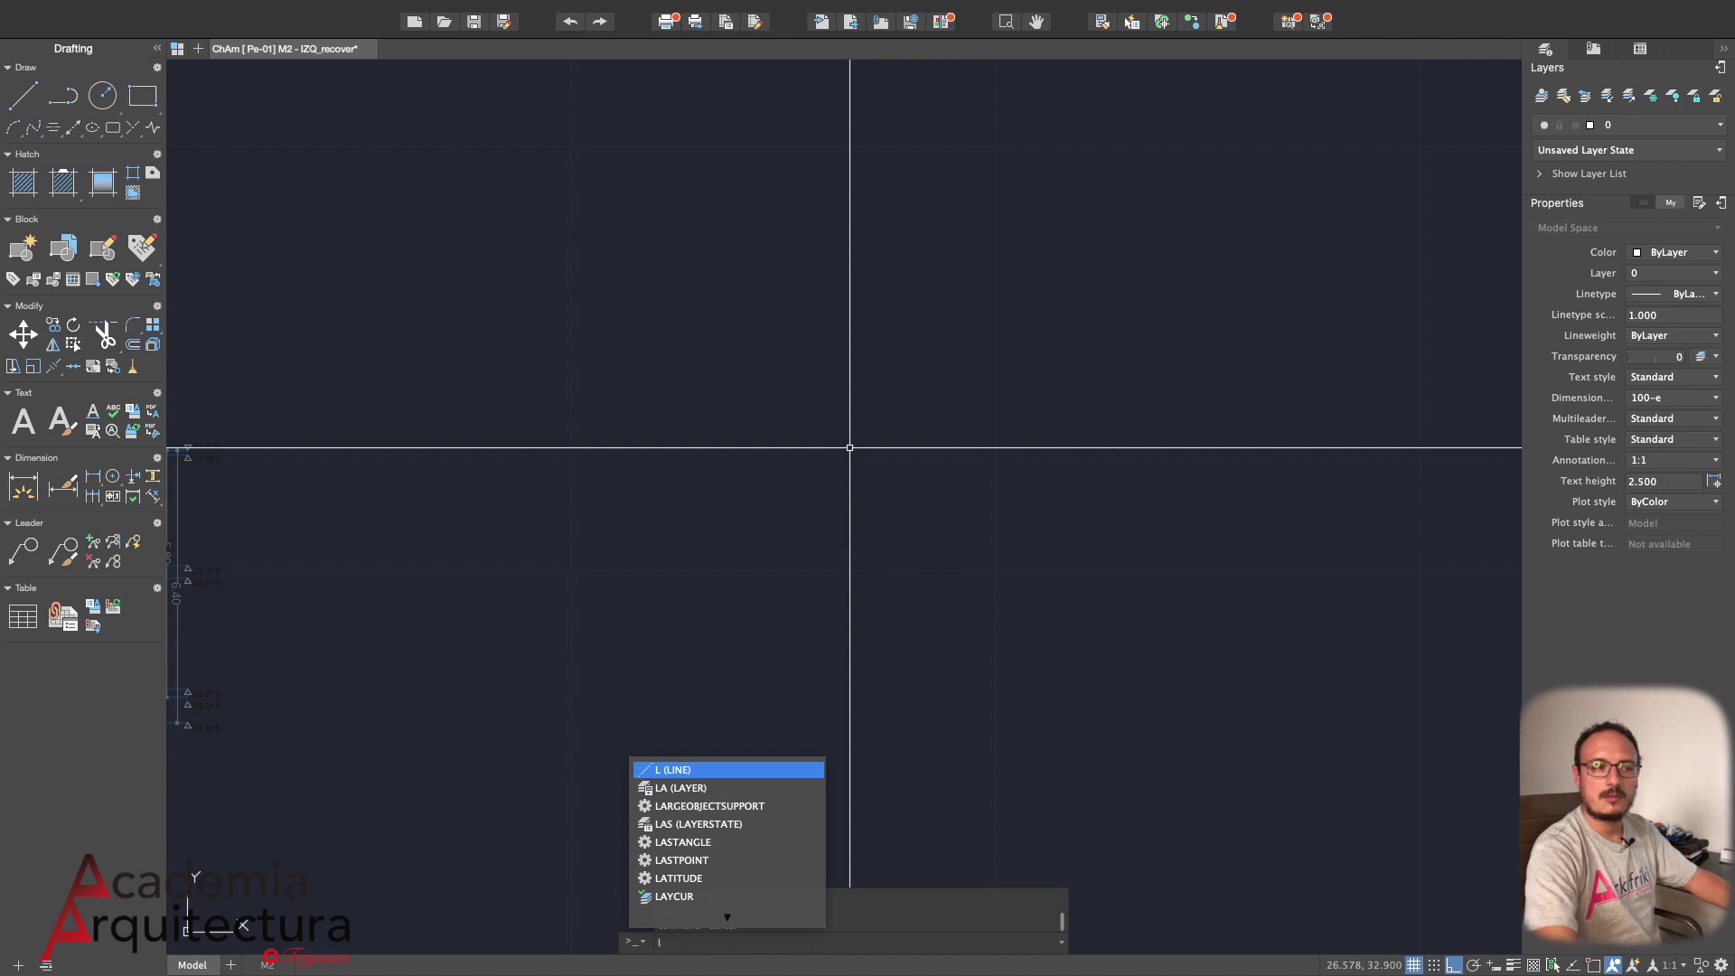
pyautogui.press('Return')
pyautogui.click(692, 421)
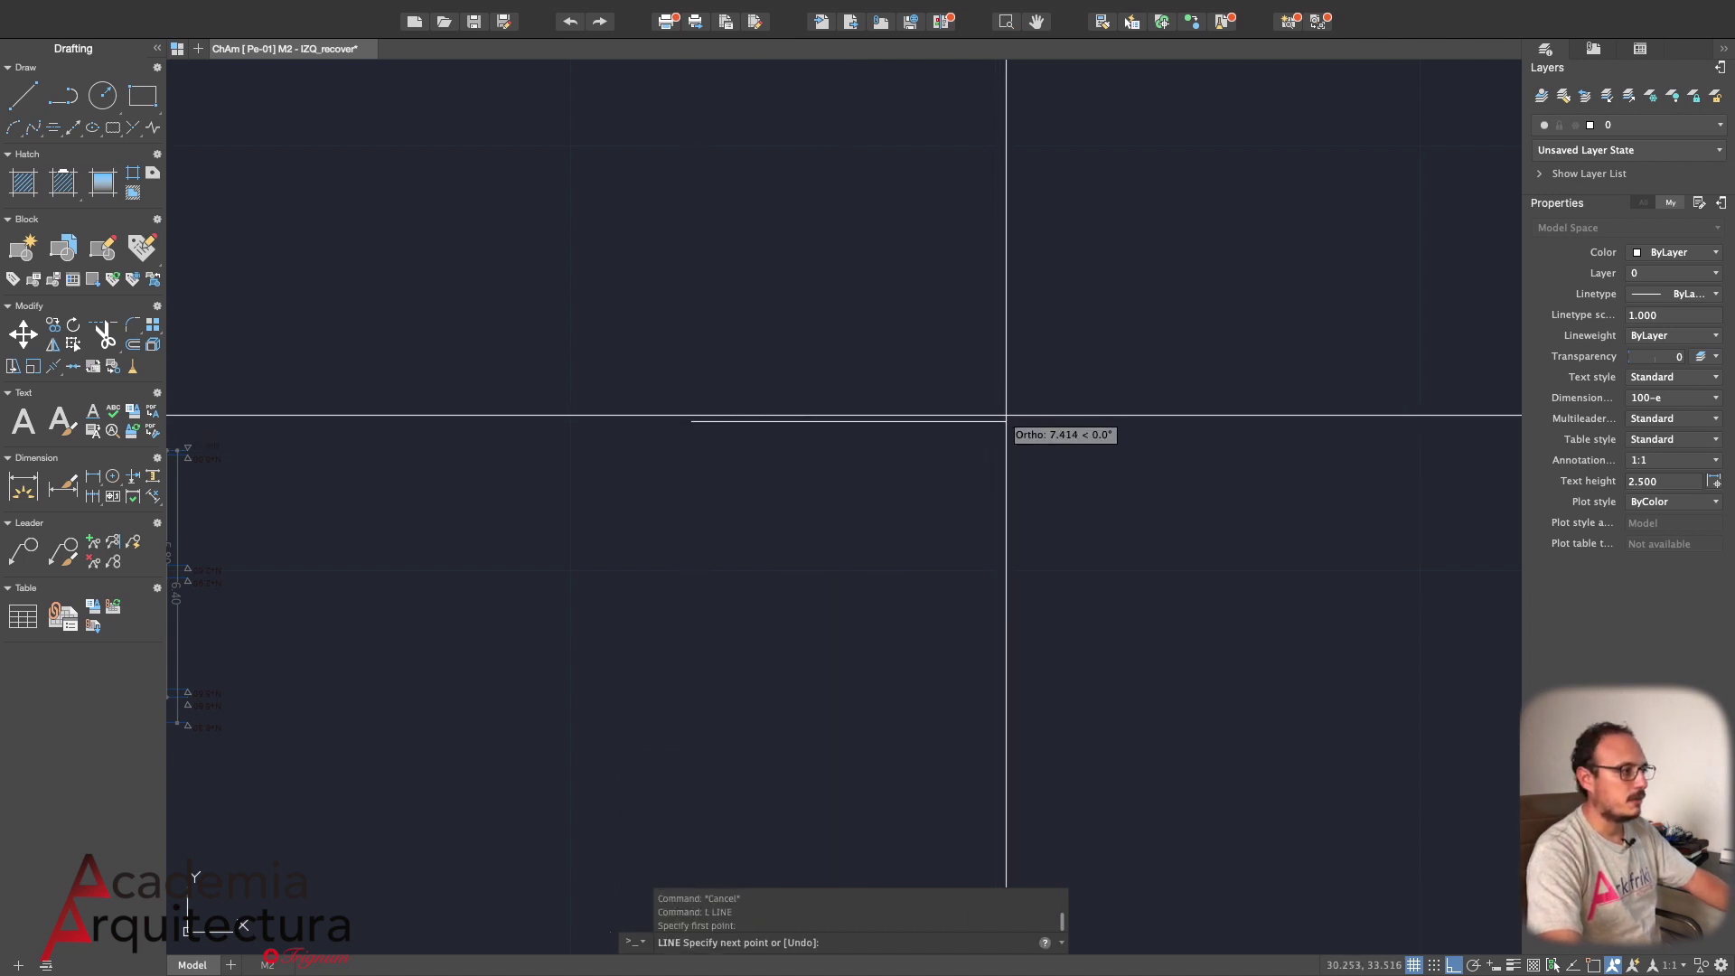
pyautogui.write('5')
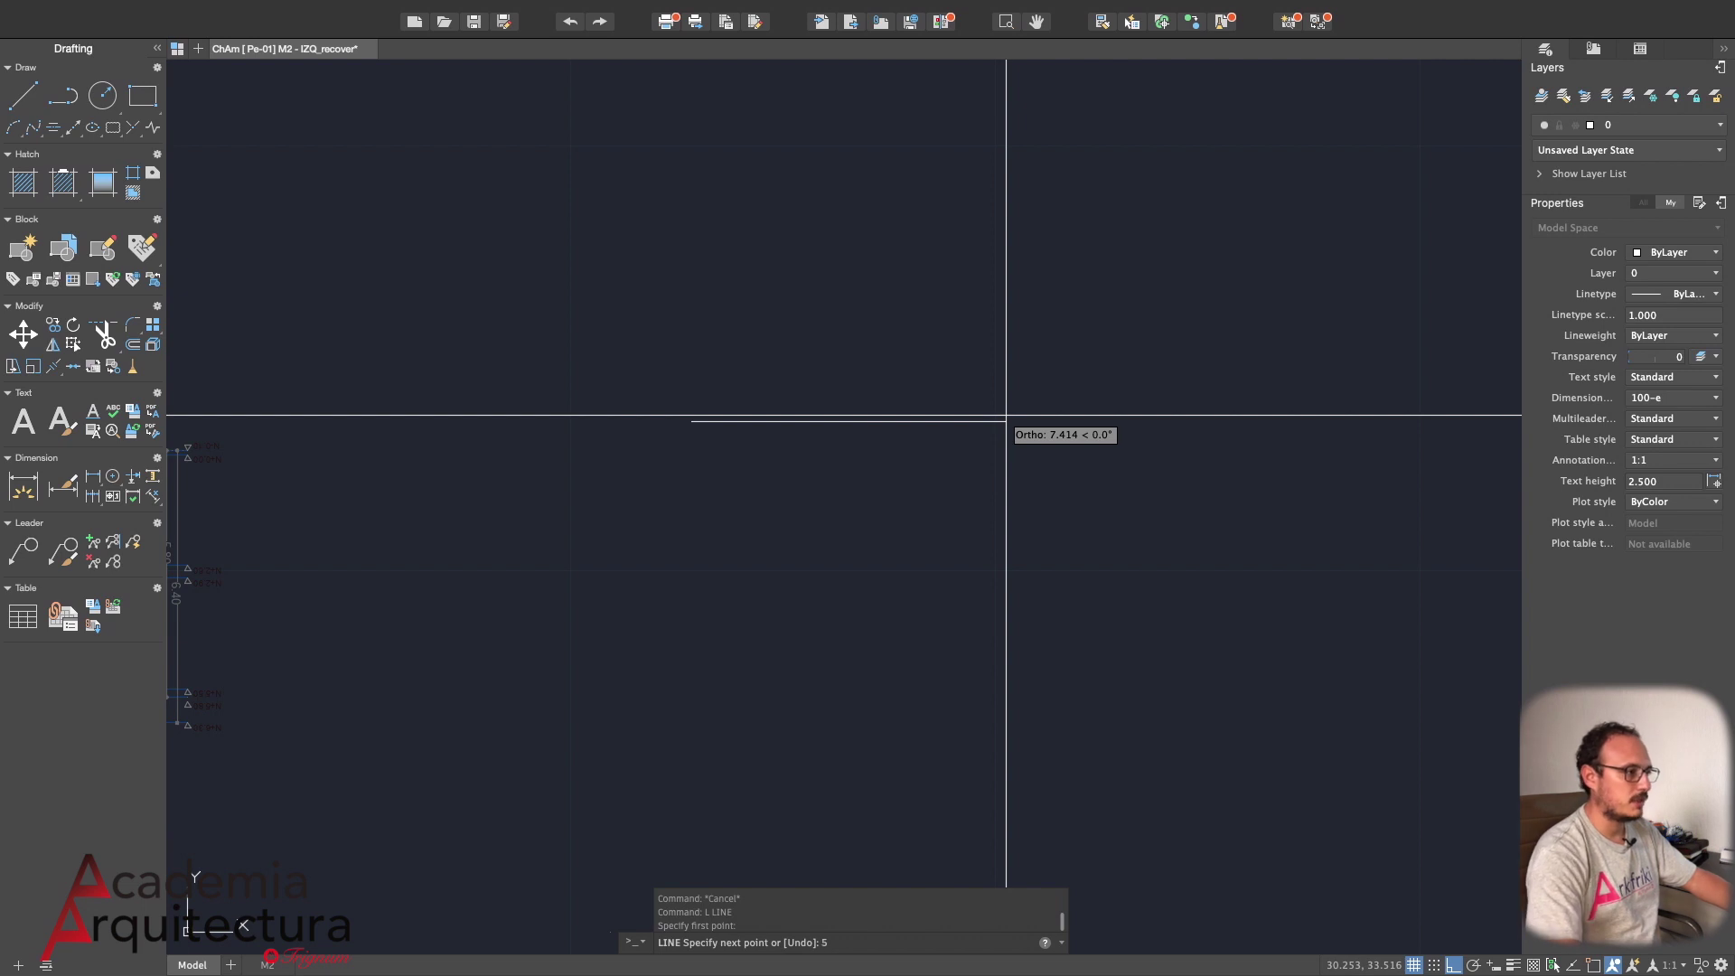
pyautogui.press('Return')
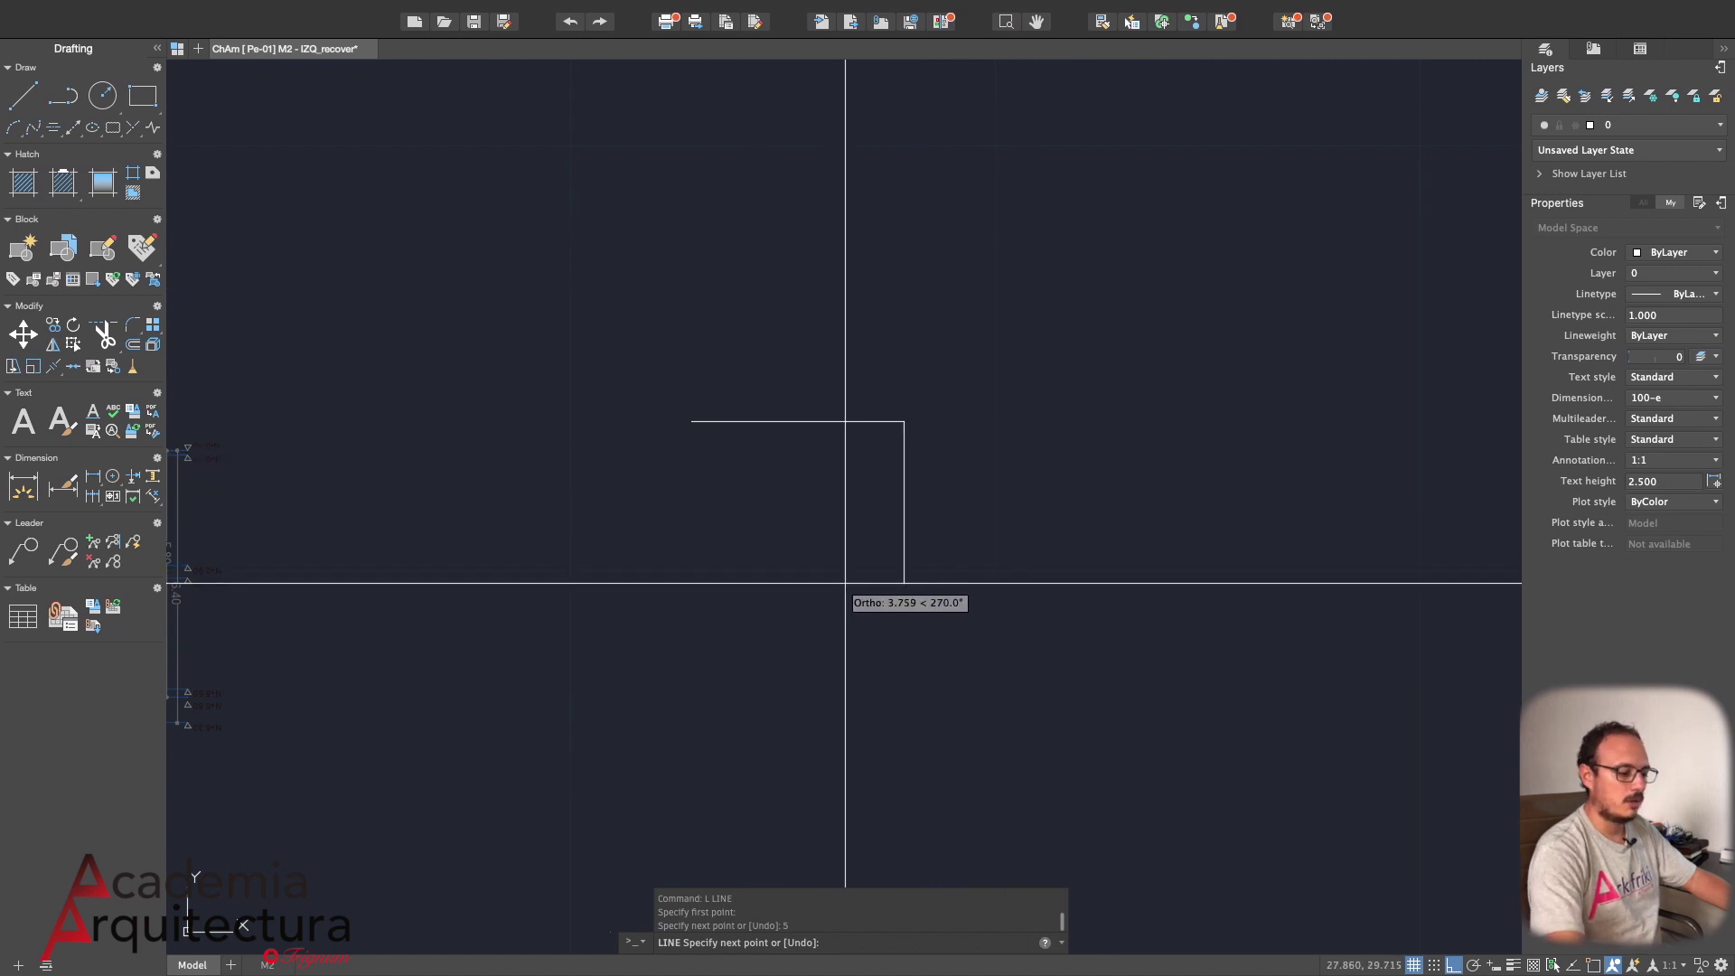
pyautogui.press('Return')
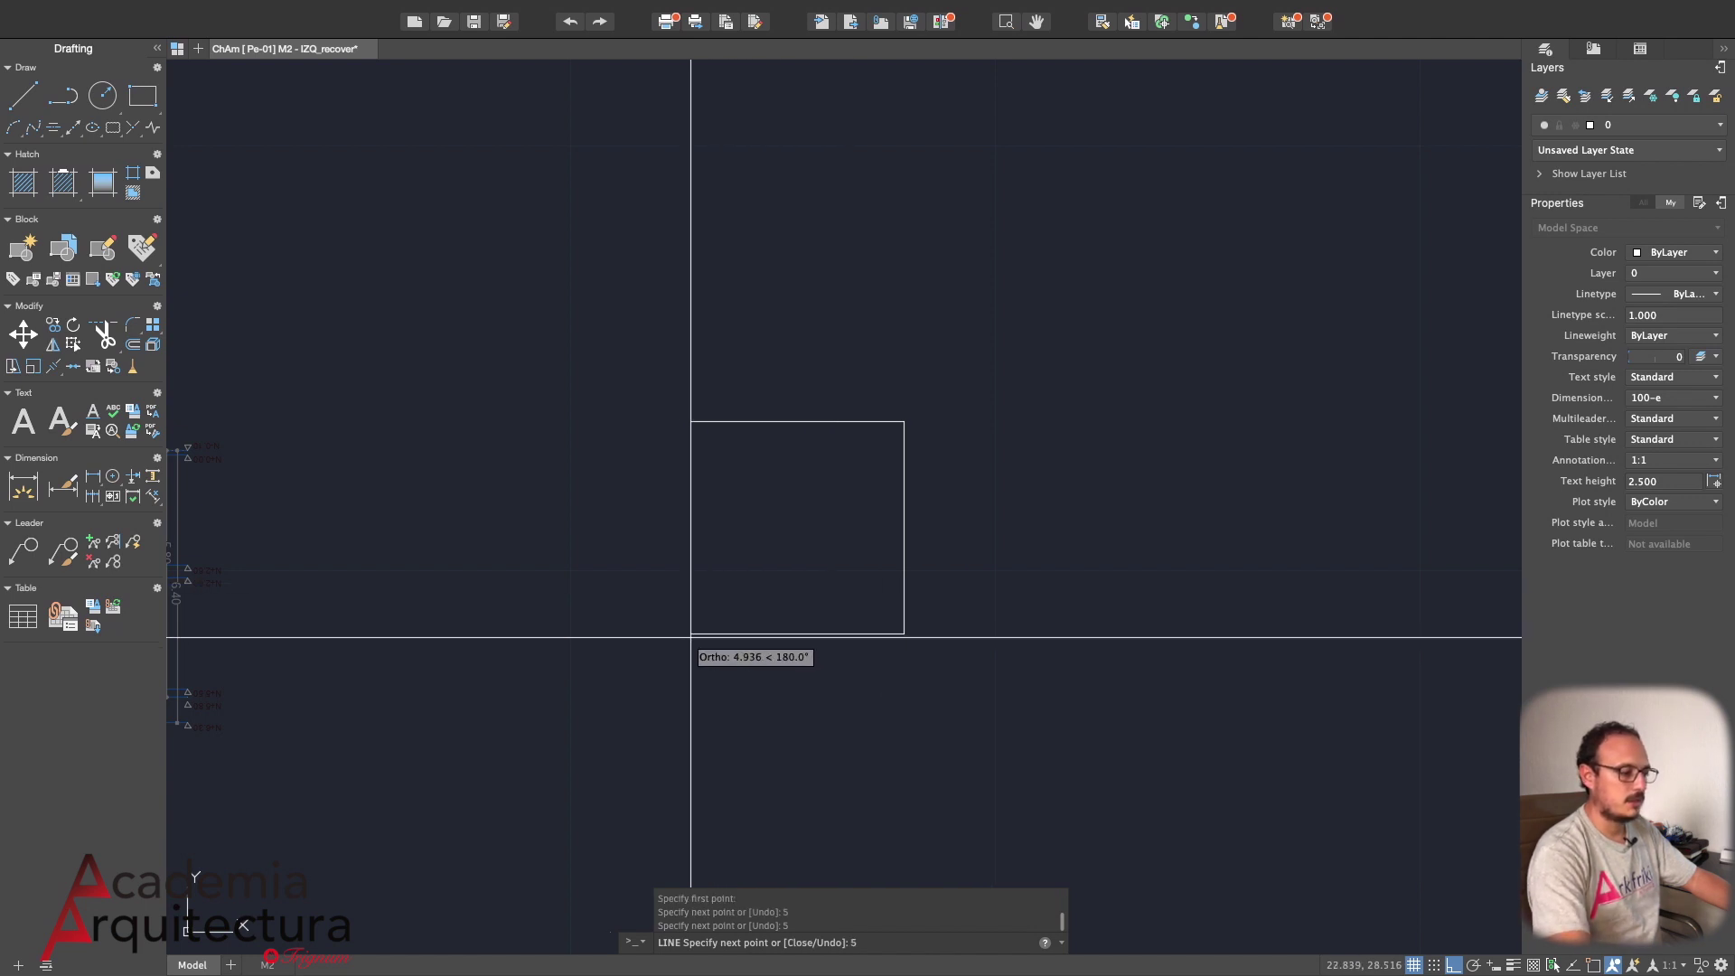
pyautogui.press('Return')
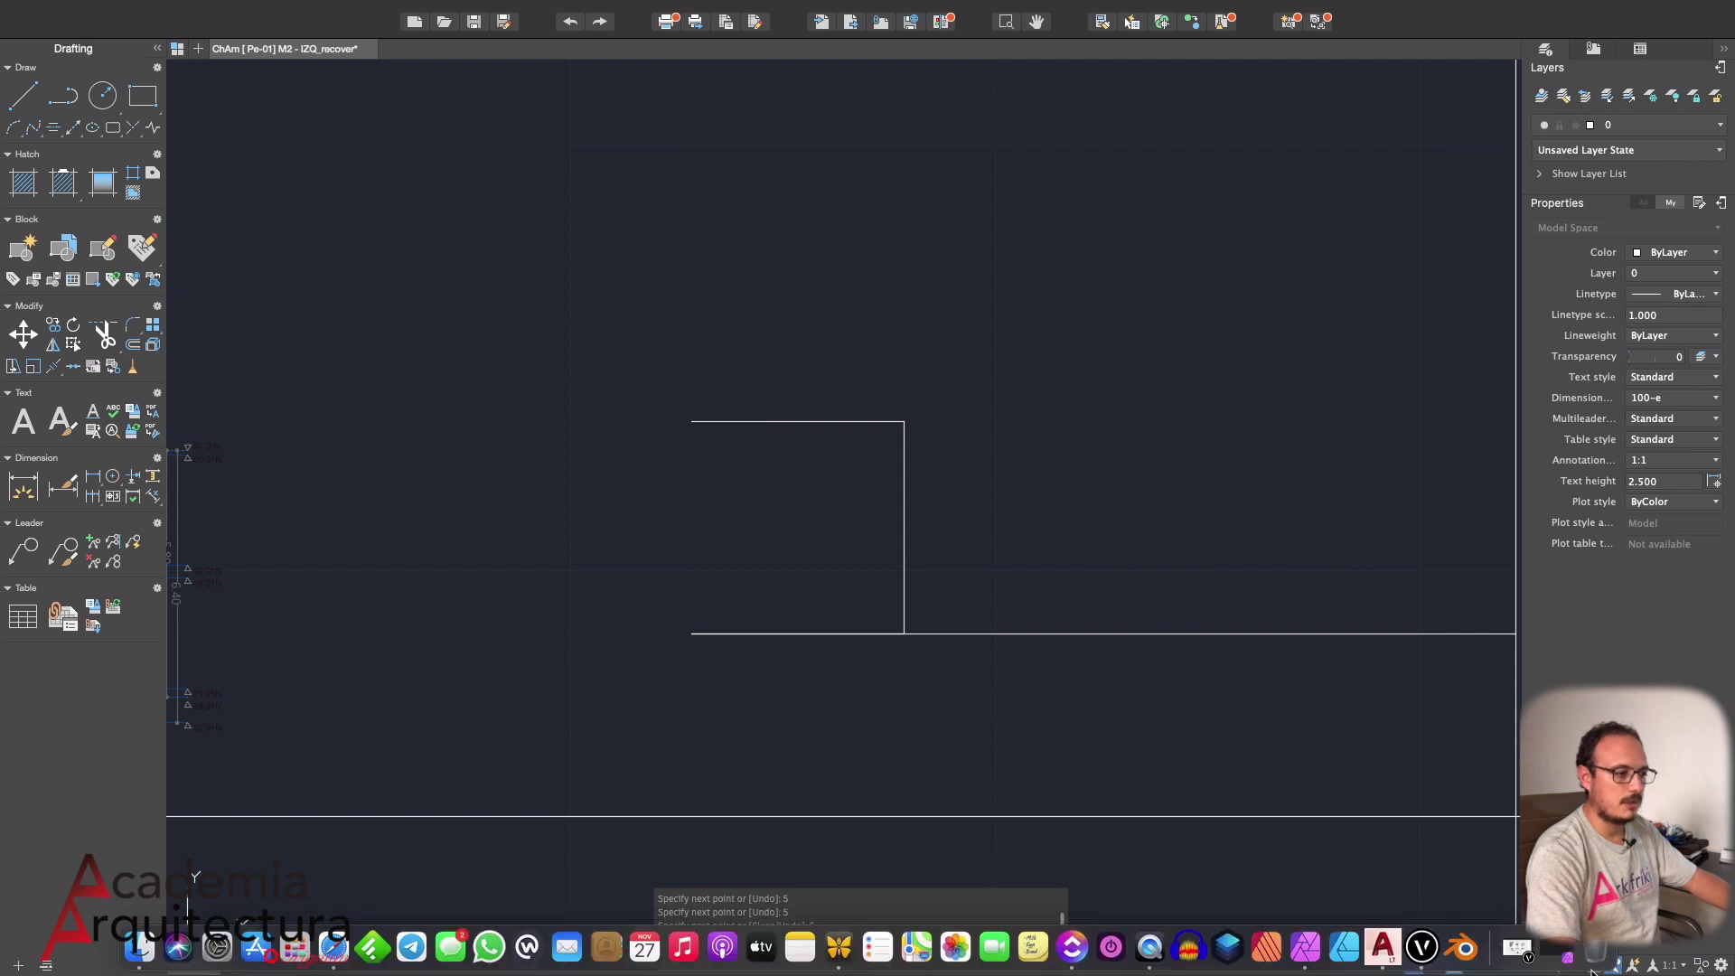
pyautogui.hotkey('ctrl', 'Left')
pyautogui.hotkey('ctrl', 'Right')
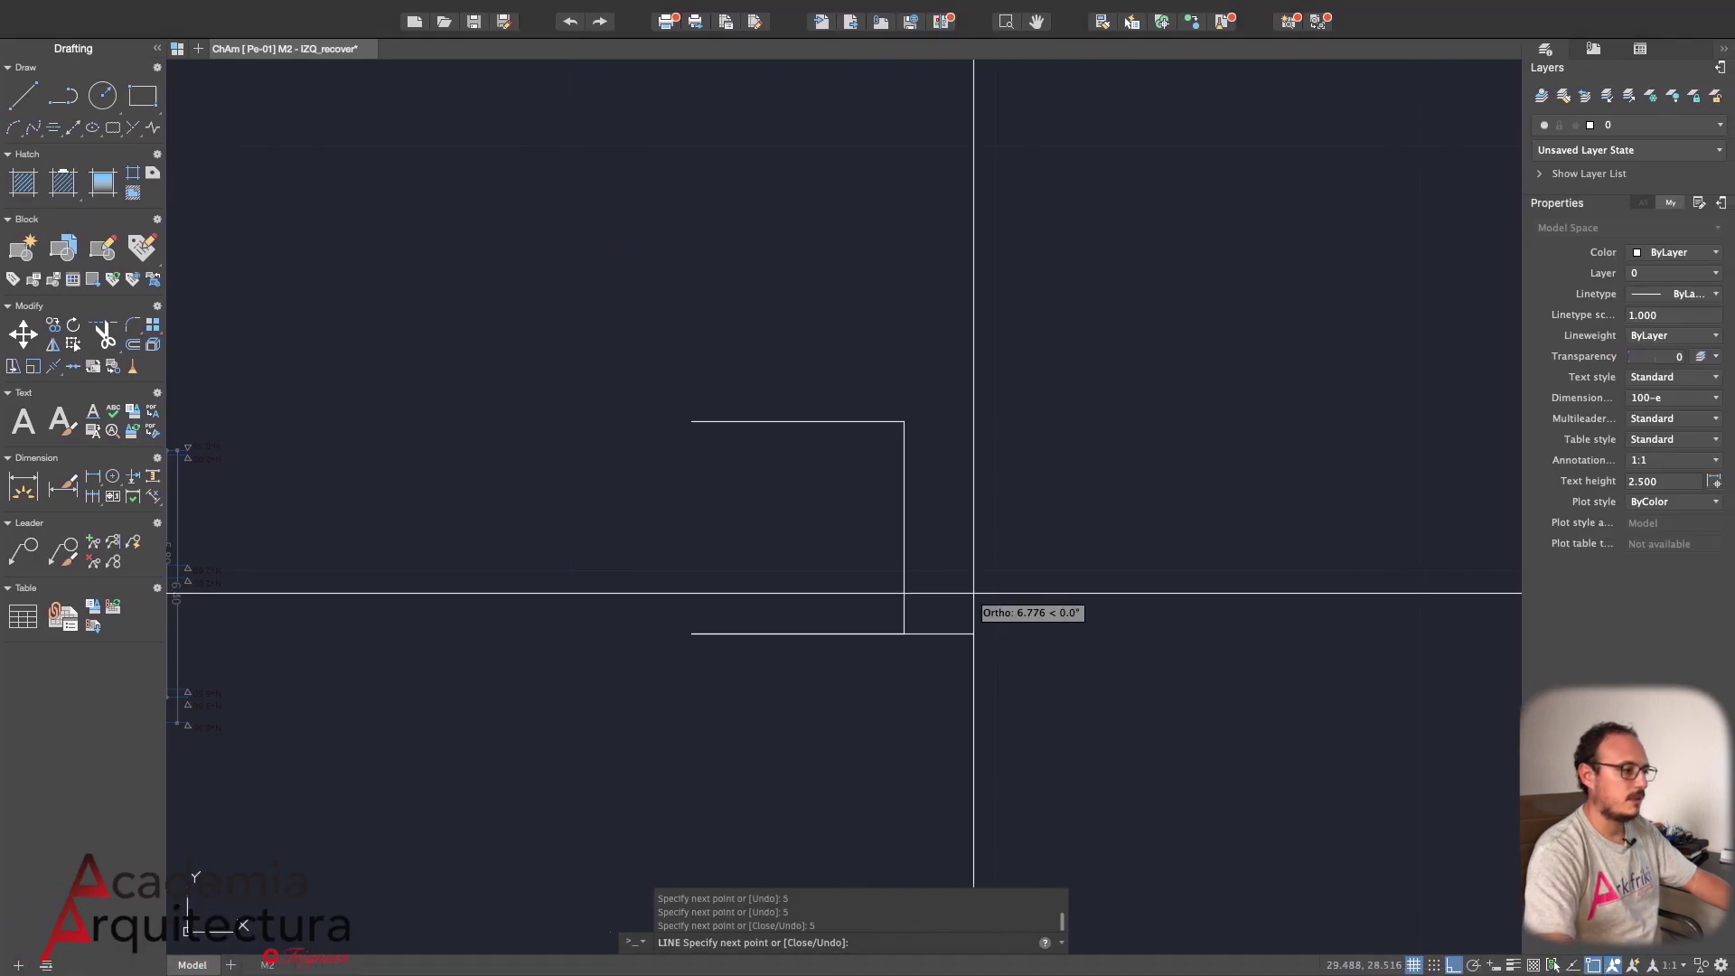
pyautogui.click(692, 421)
pyautogui.press('Escape')
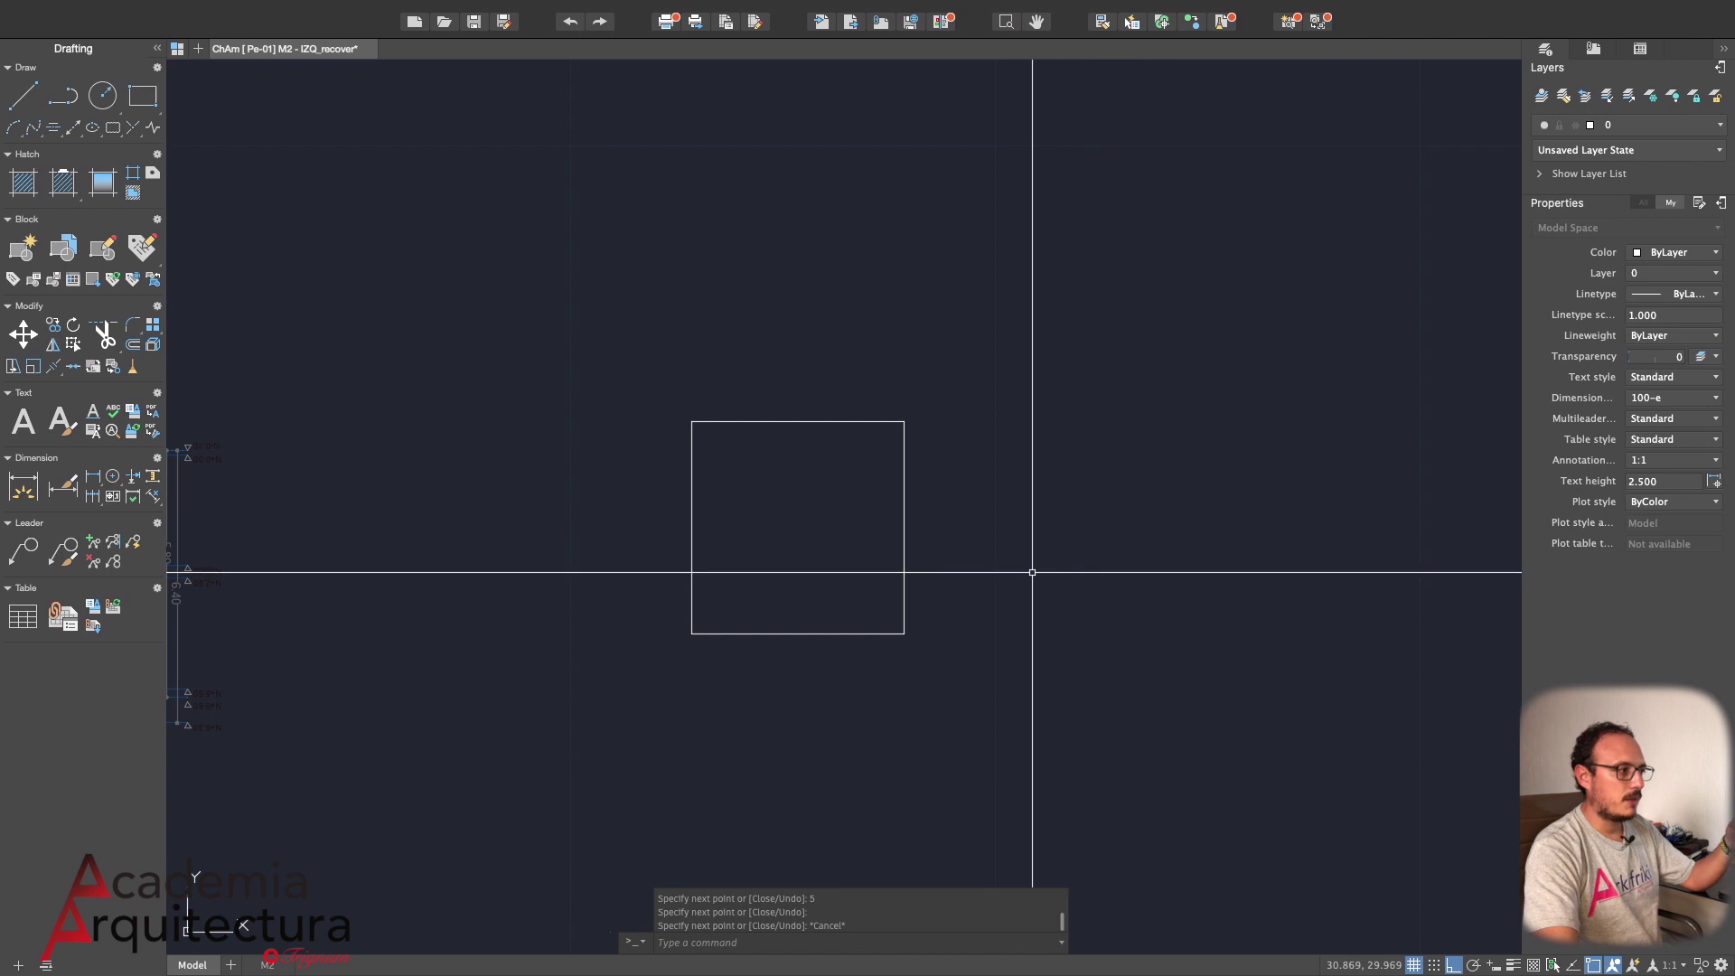
# Cancel two stray line attempts at the square's corner and start the OFFSET command
pyautogui.press('Return')
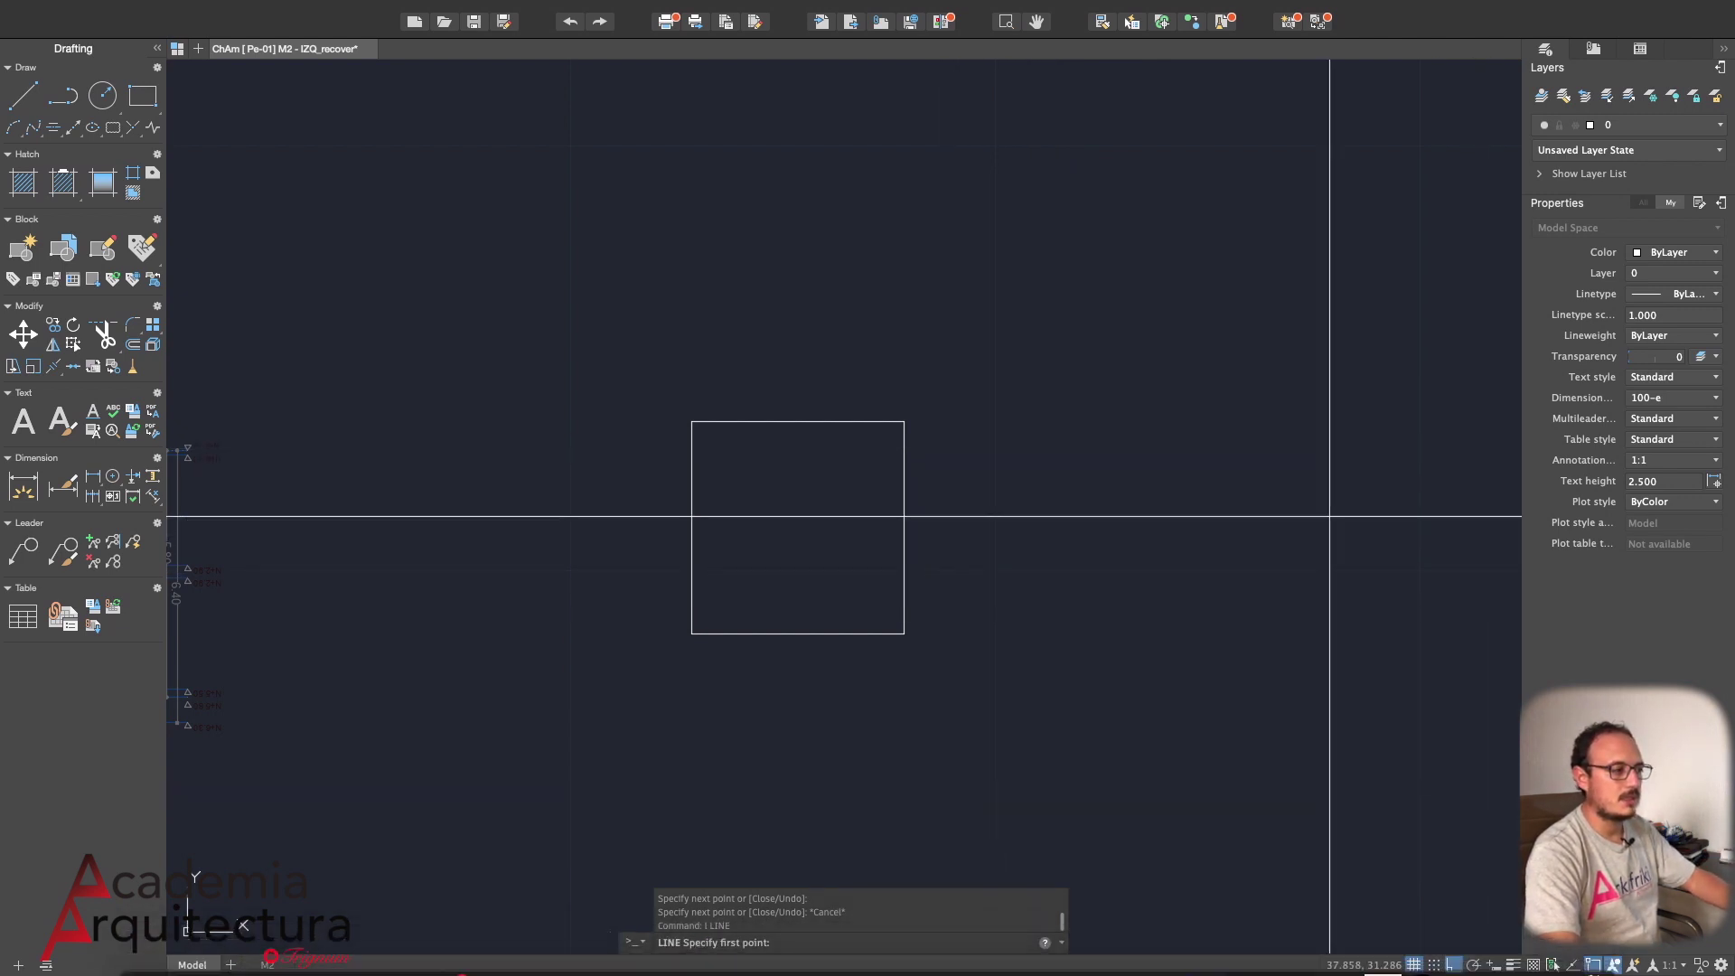
pyautogui.click(941, 416)
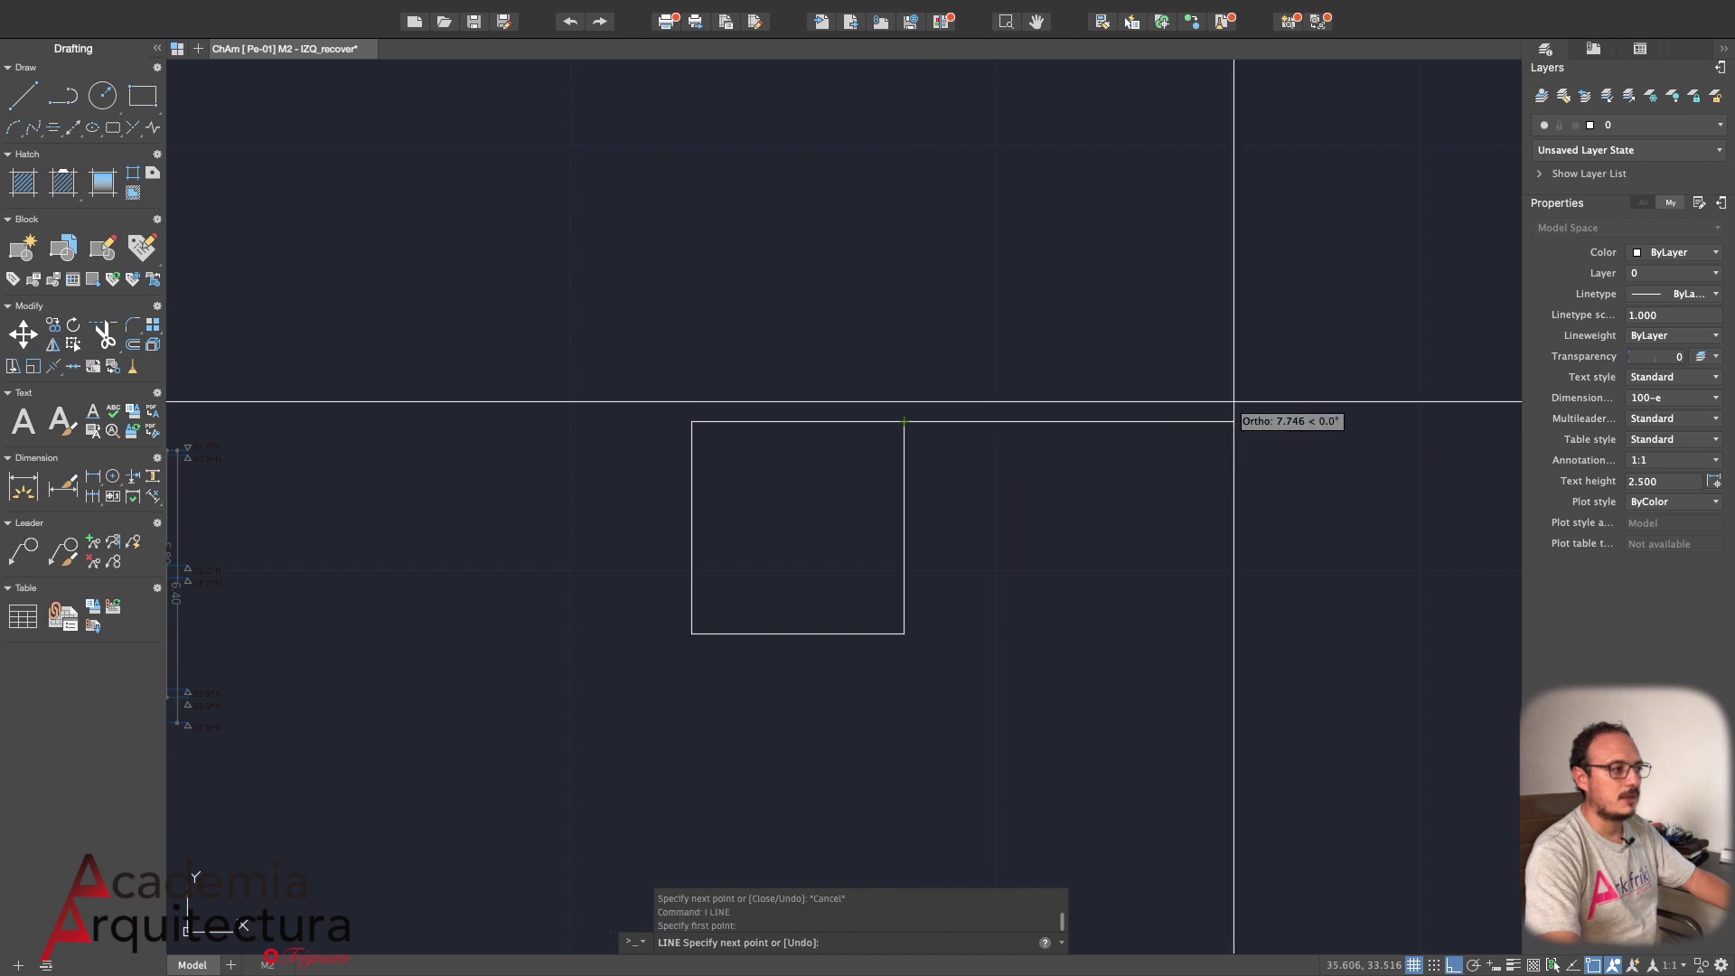
pyautogui.press('Escape')
pyautogui.press('Return')
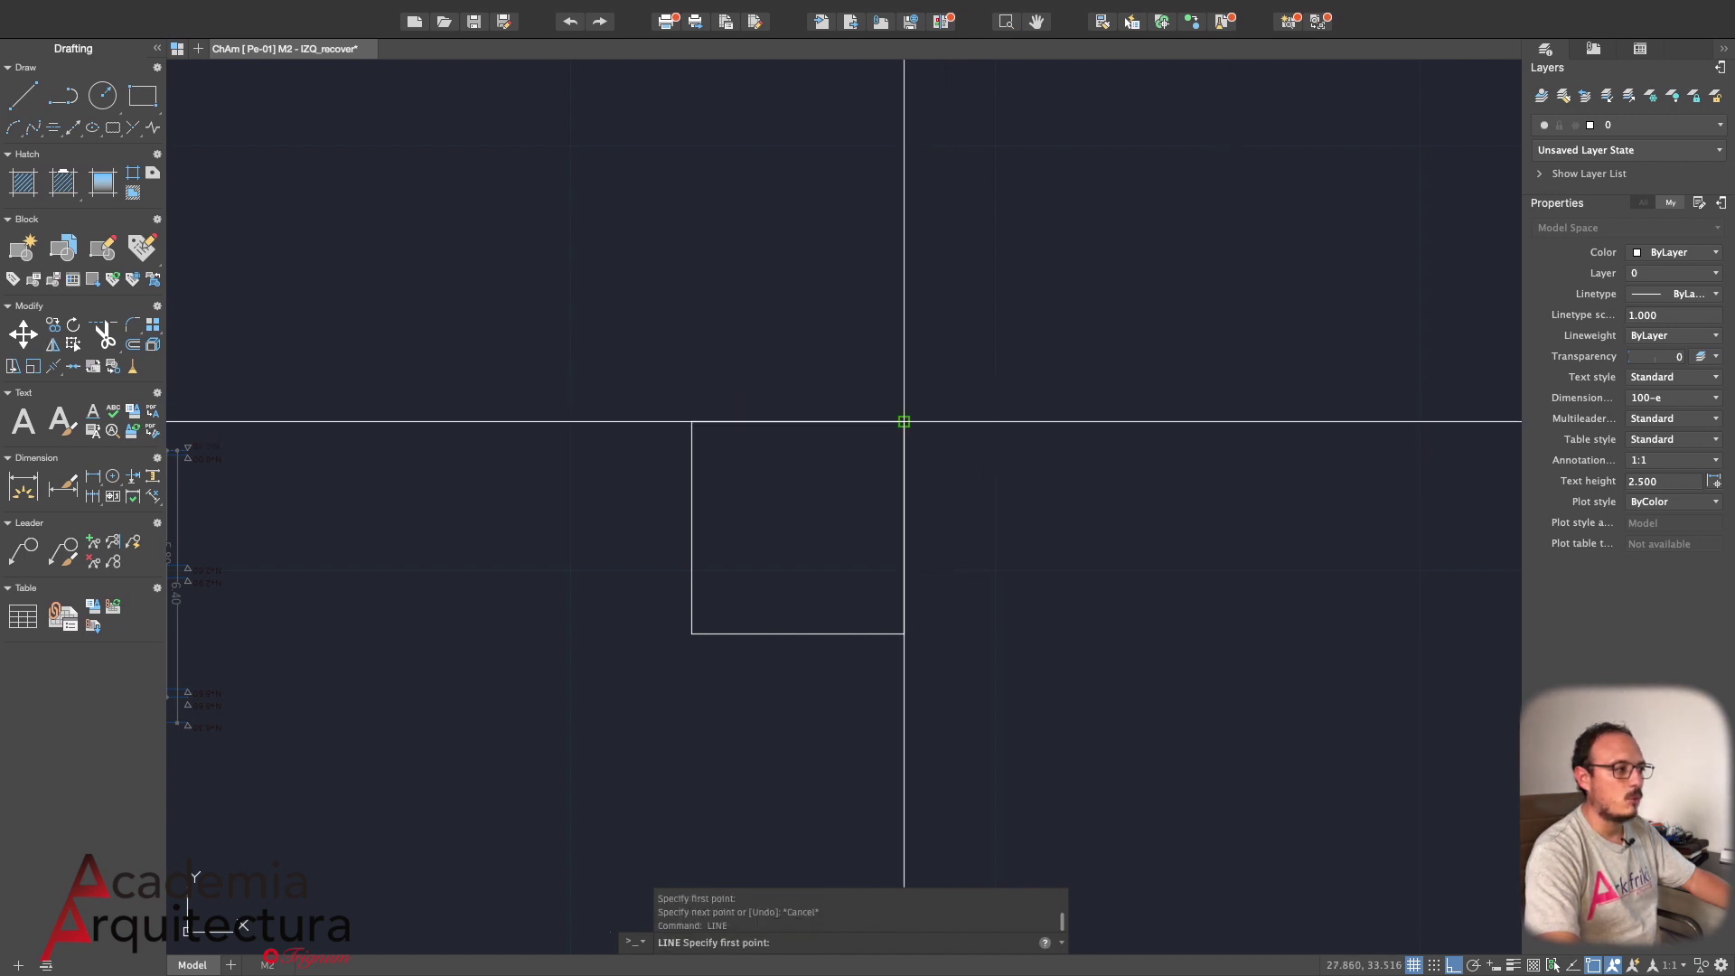
pyautogui.click(904, 421)
pyautogui.press('Escape')
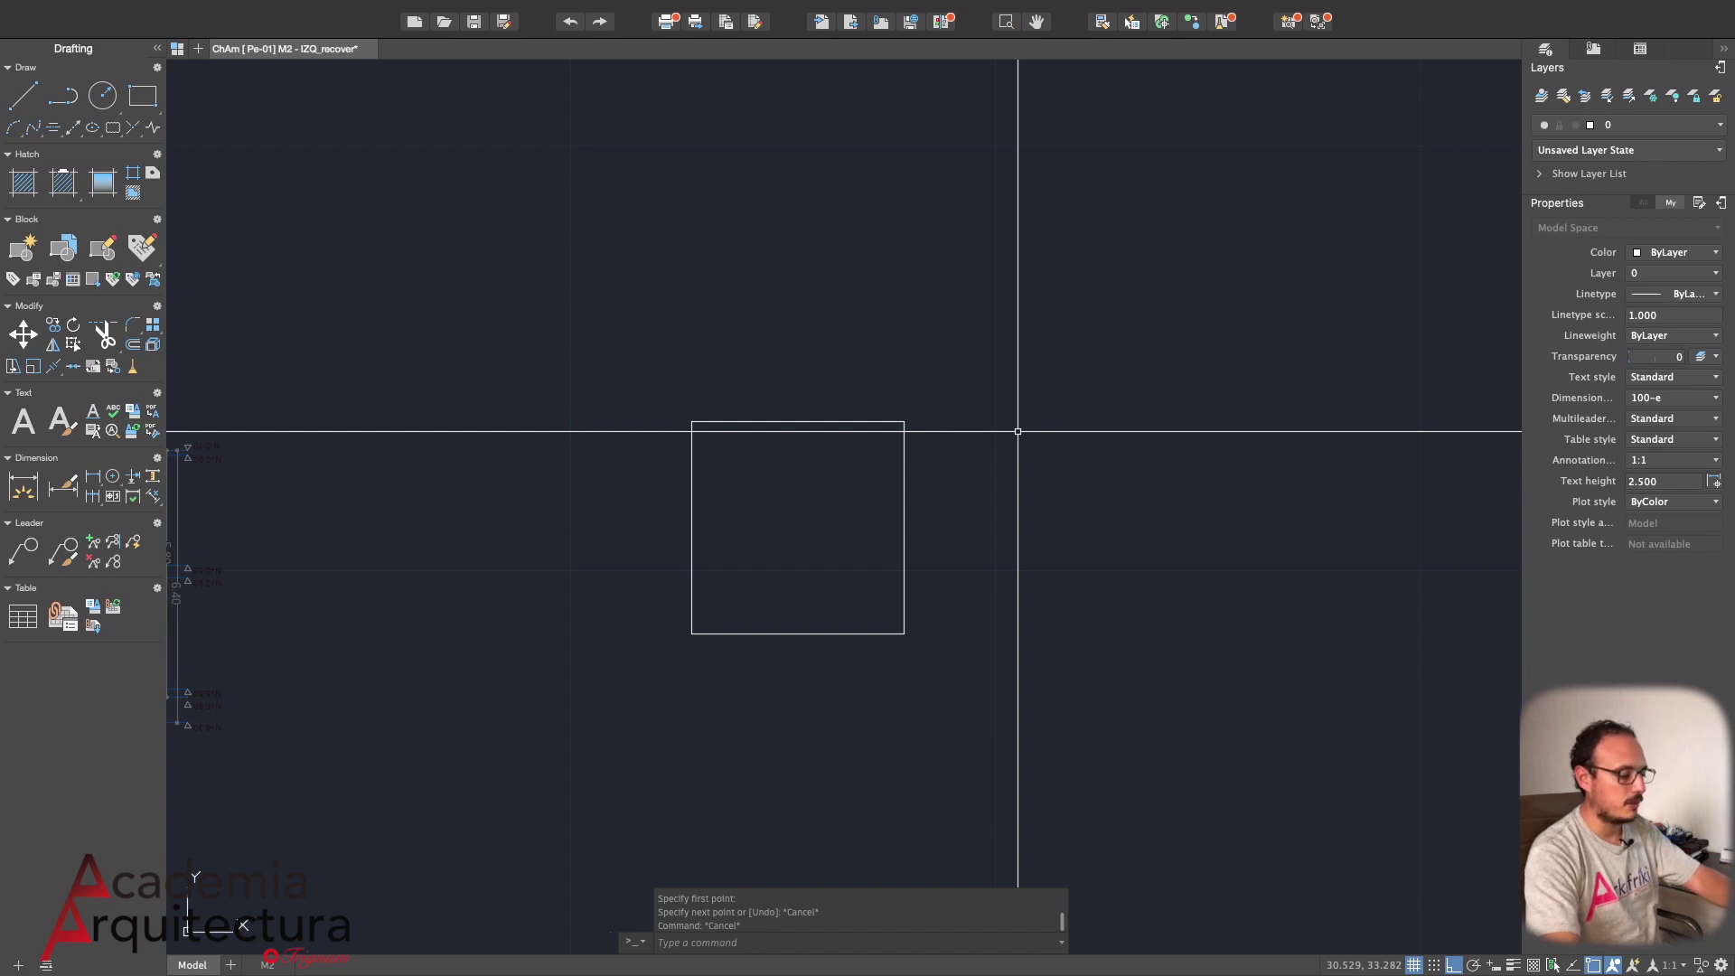
pyautogui.write('o')
pyautogui.press('Return')
pyautogui.write('.19')
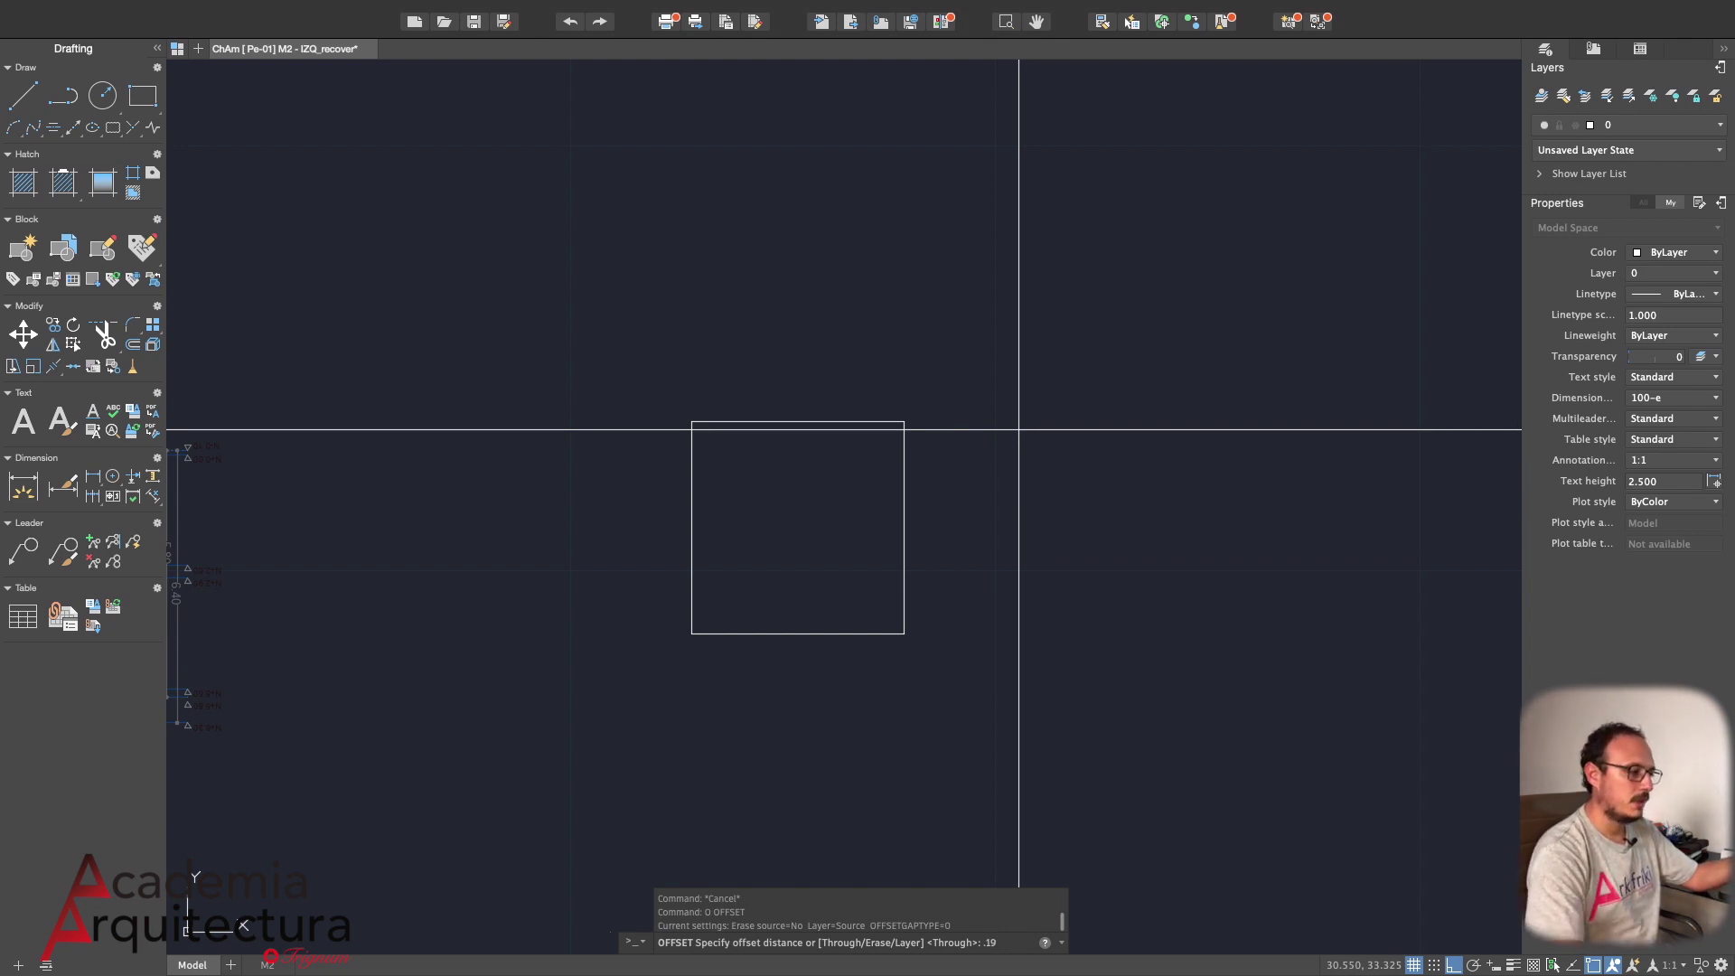
# Offset the square's top, right, bottom and left sides outward by 0.19
pyautogui.press('Return')
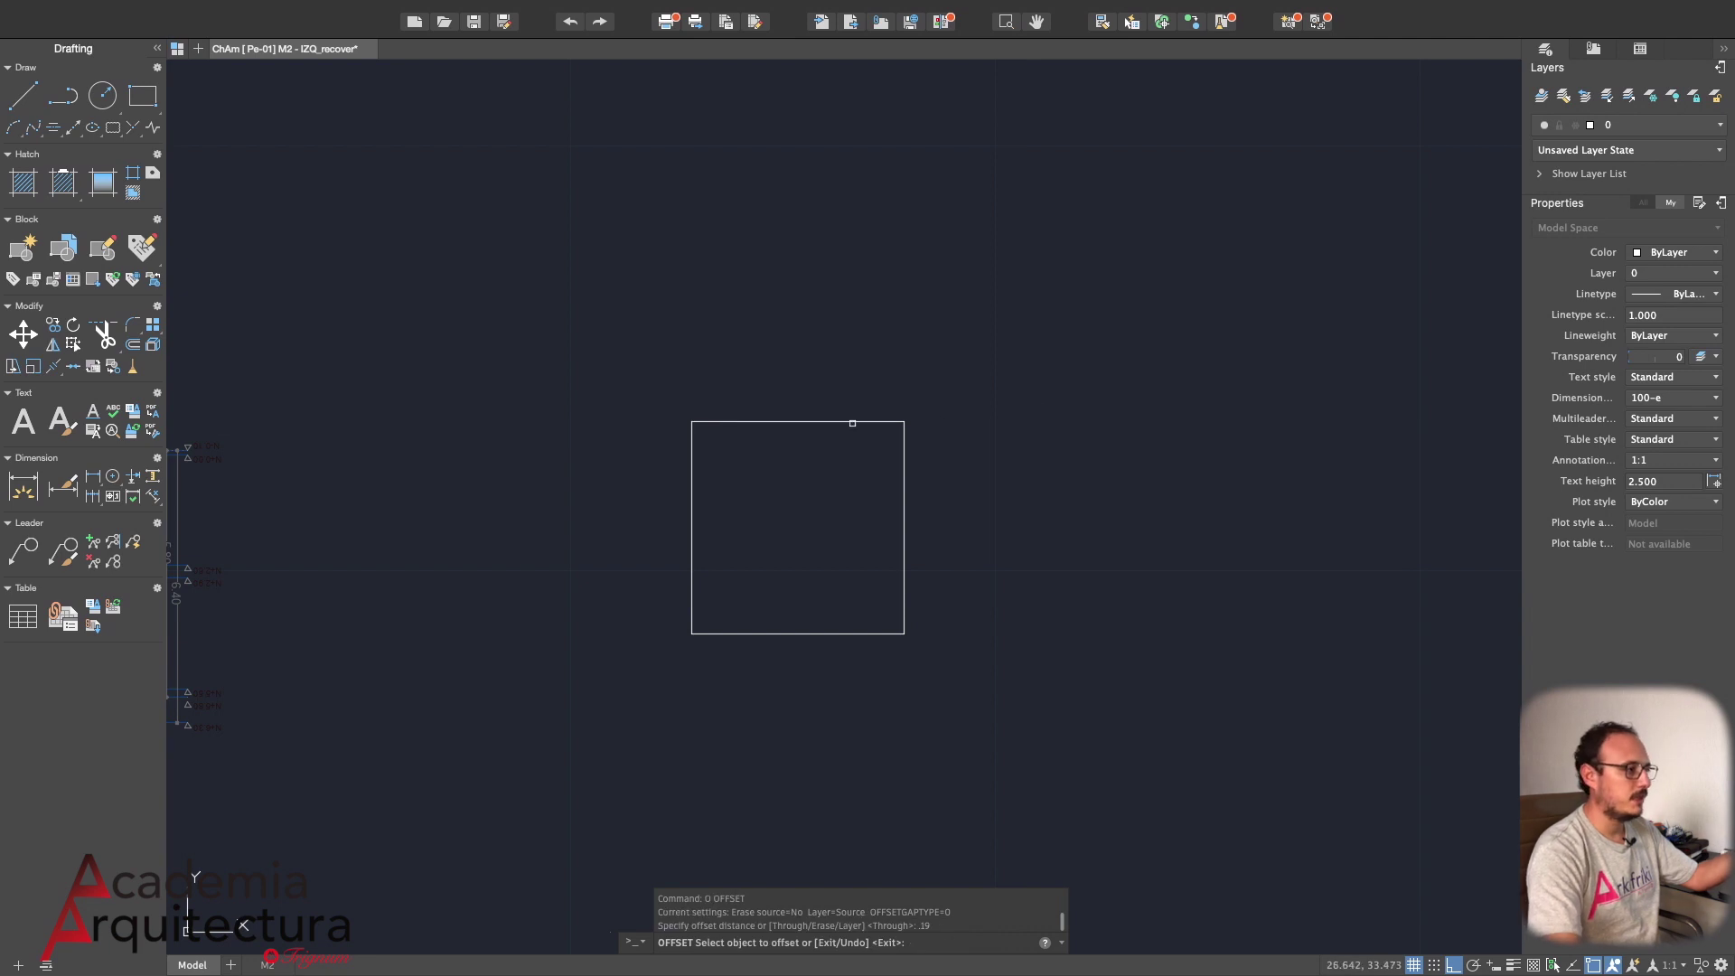
pyautogui.click(831, 424)
pyautogui.click(827, 380)
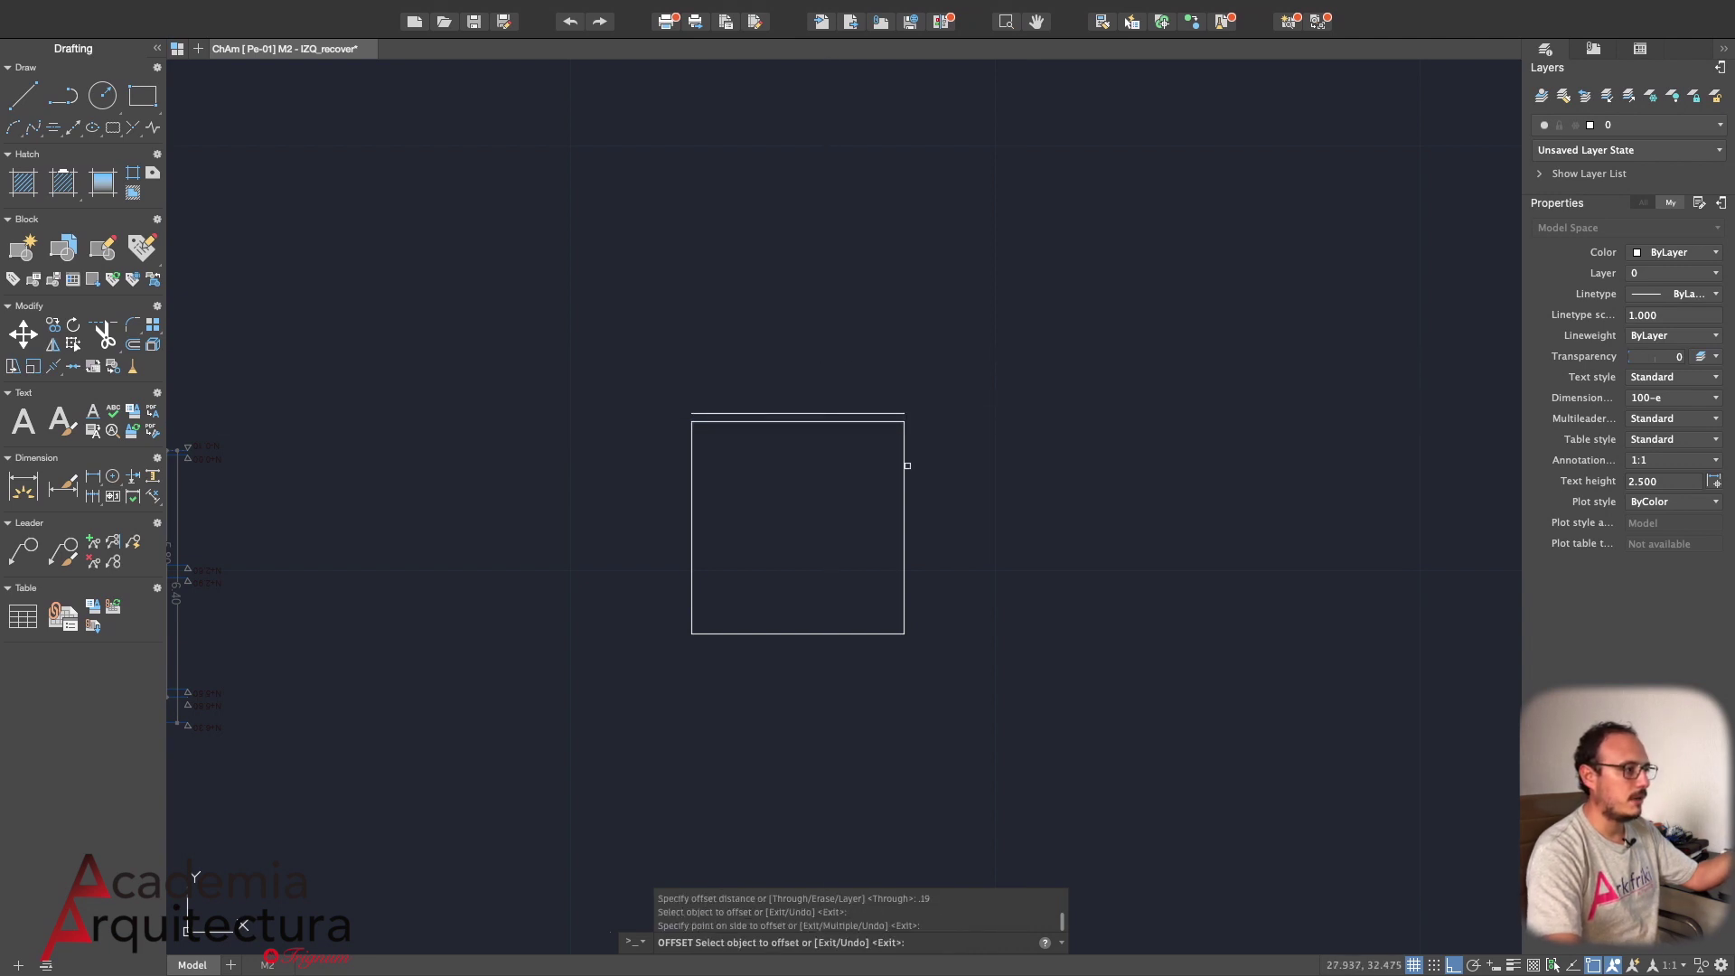
pyautogui.click(904, 468)
pyautogui.click(957, 474)
pyautogui.click(746, 633)
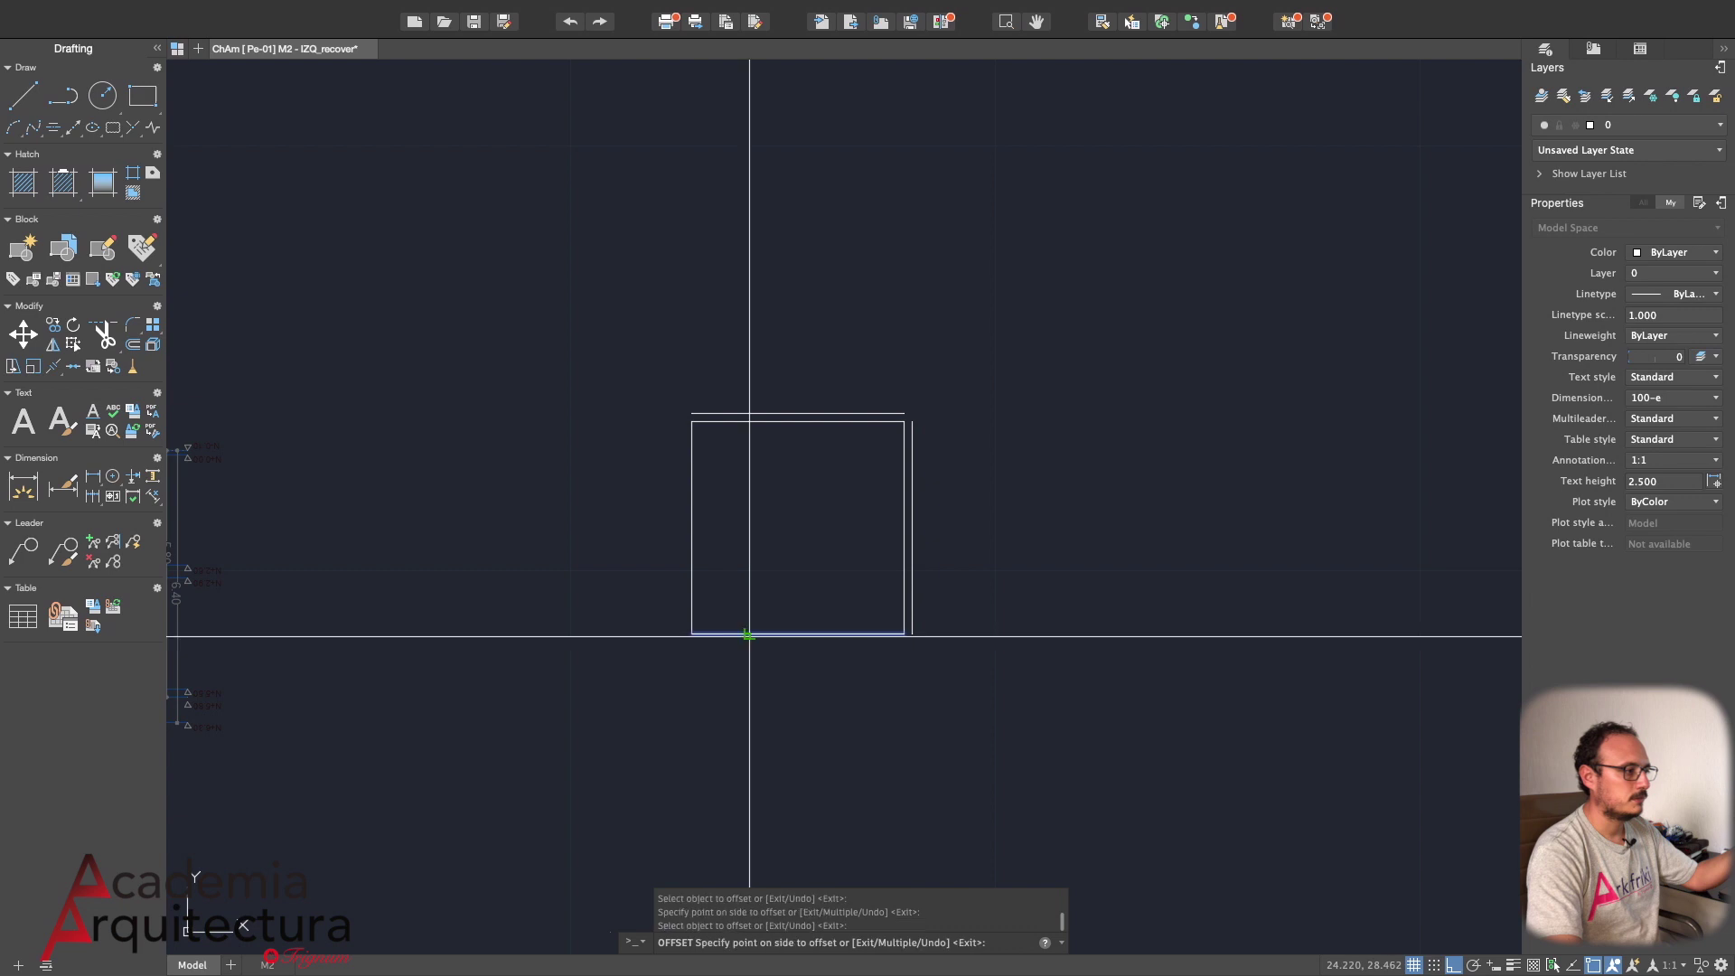
pyautogui.click(695, 567)
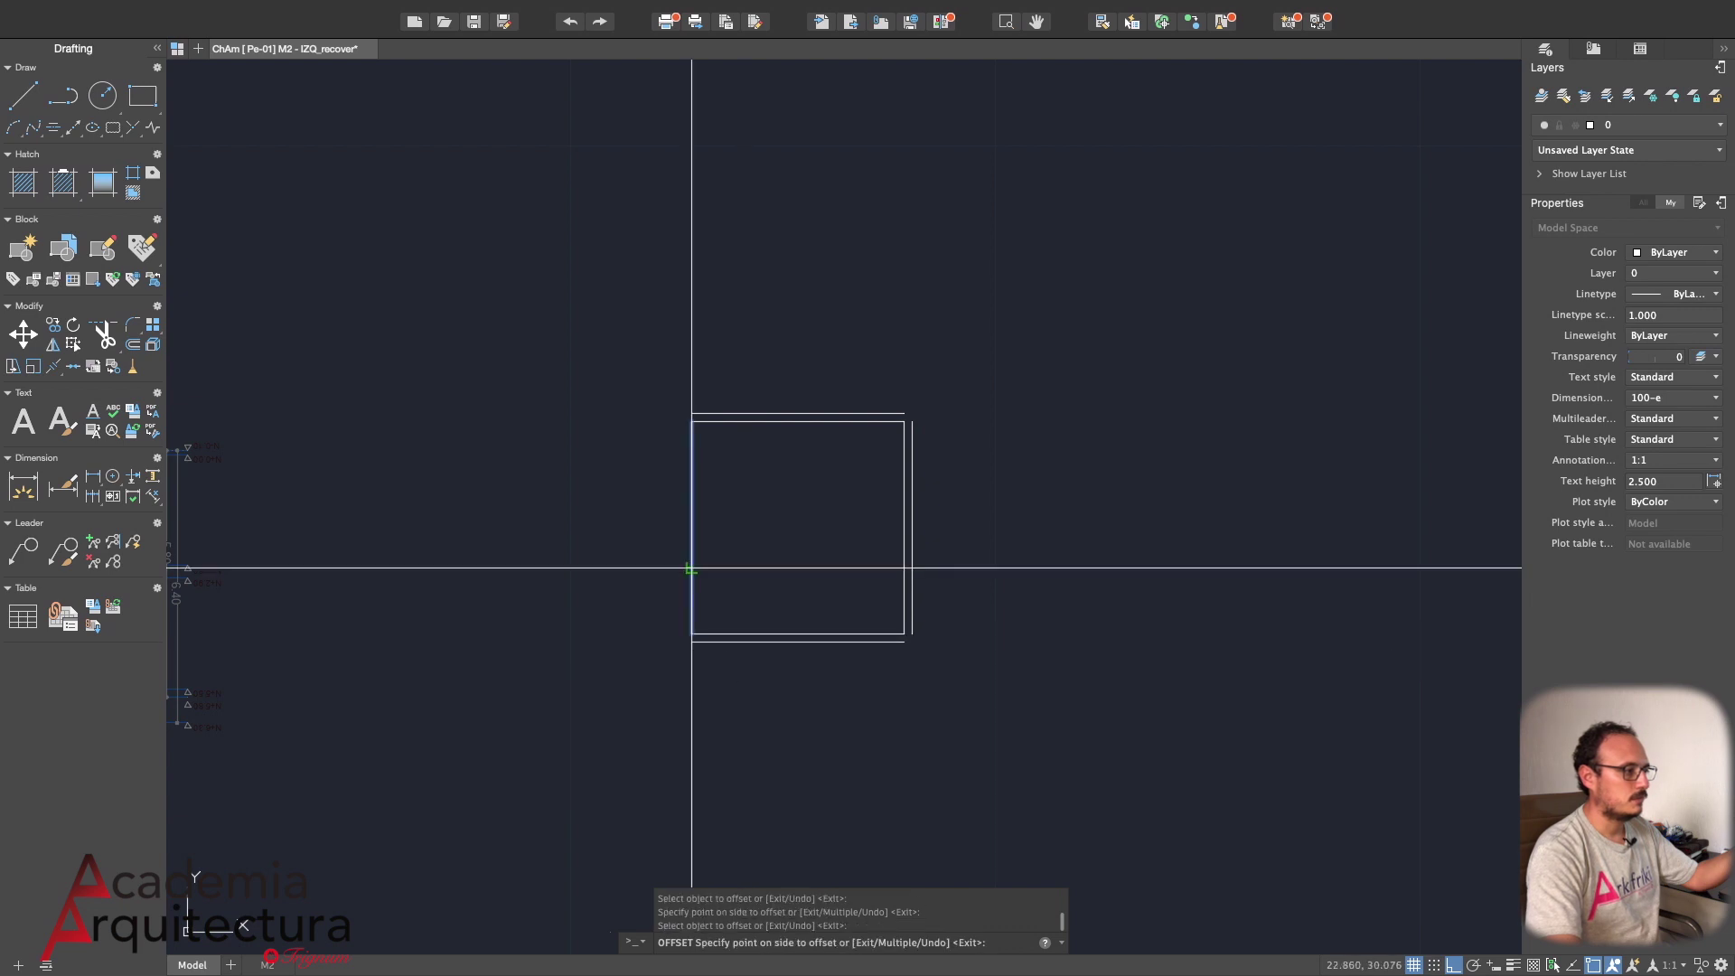
pyautogui.click(679, 508)
pyautogui.press('Escape')
# Zoom to check the doubled wall lines, then start FILLET with the alias f
pyautogui.scroll(5, 695, 438)
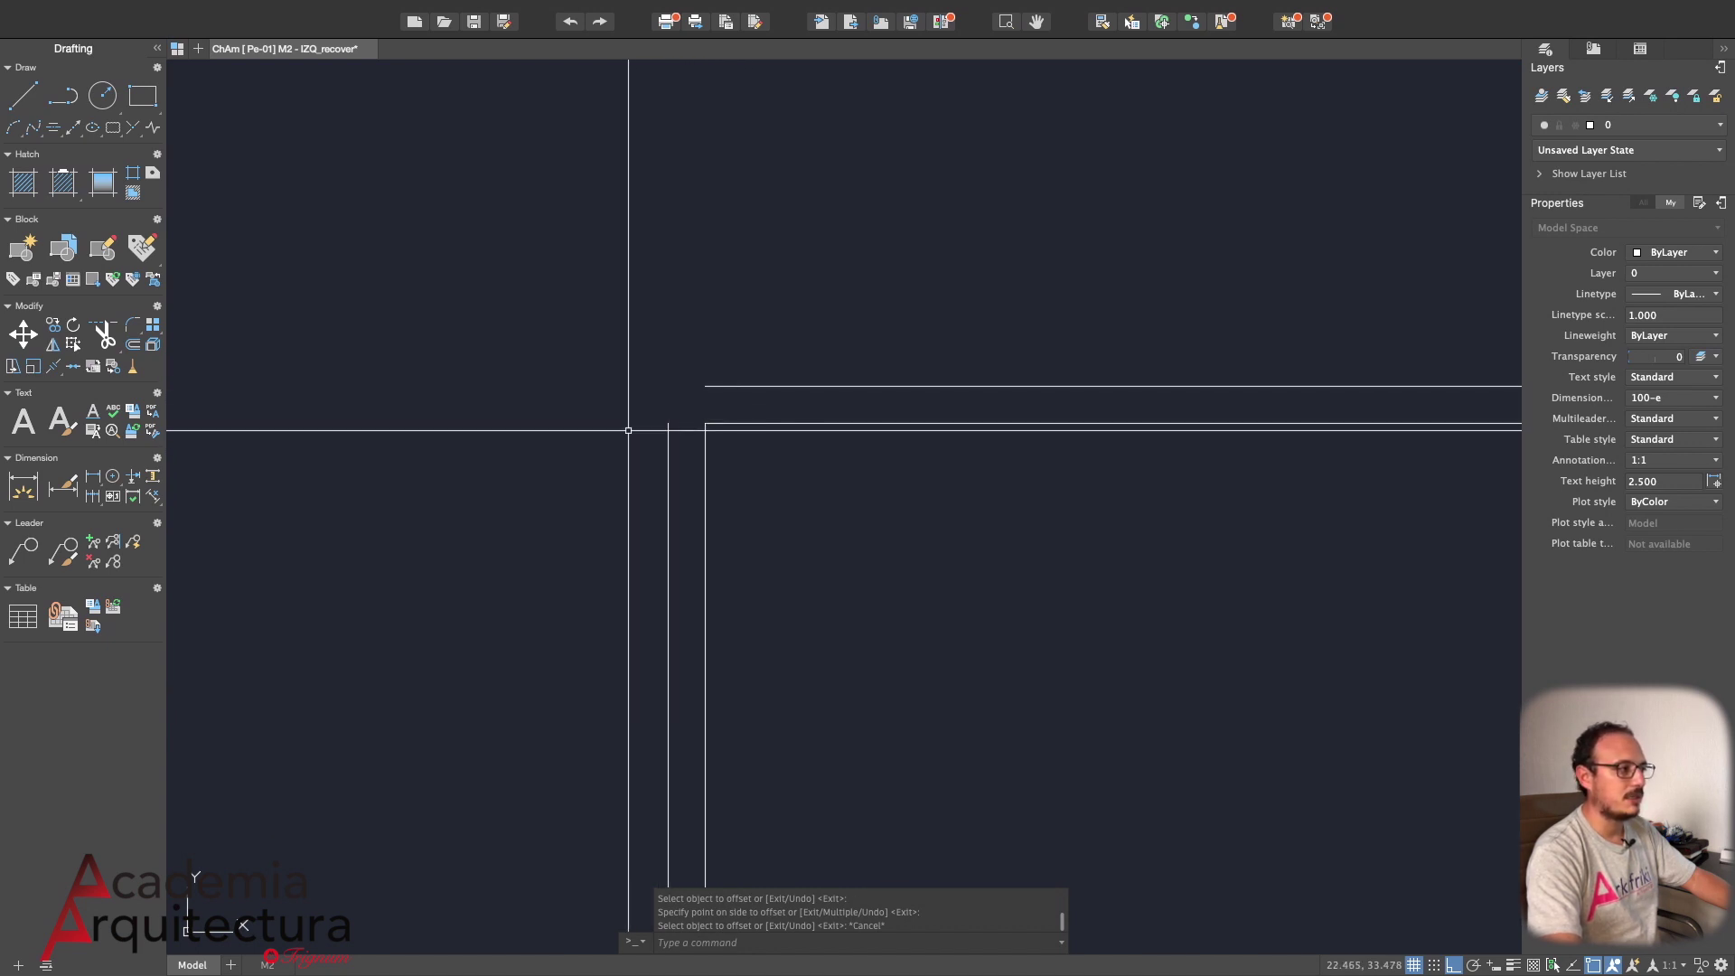
pyautogui.scroll(-1, 653, 422)
pyautogui.scroll(-1, 655, 422)
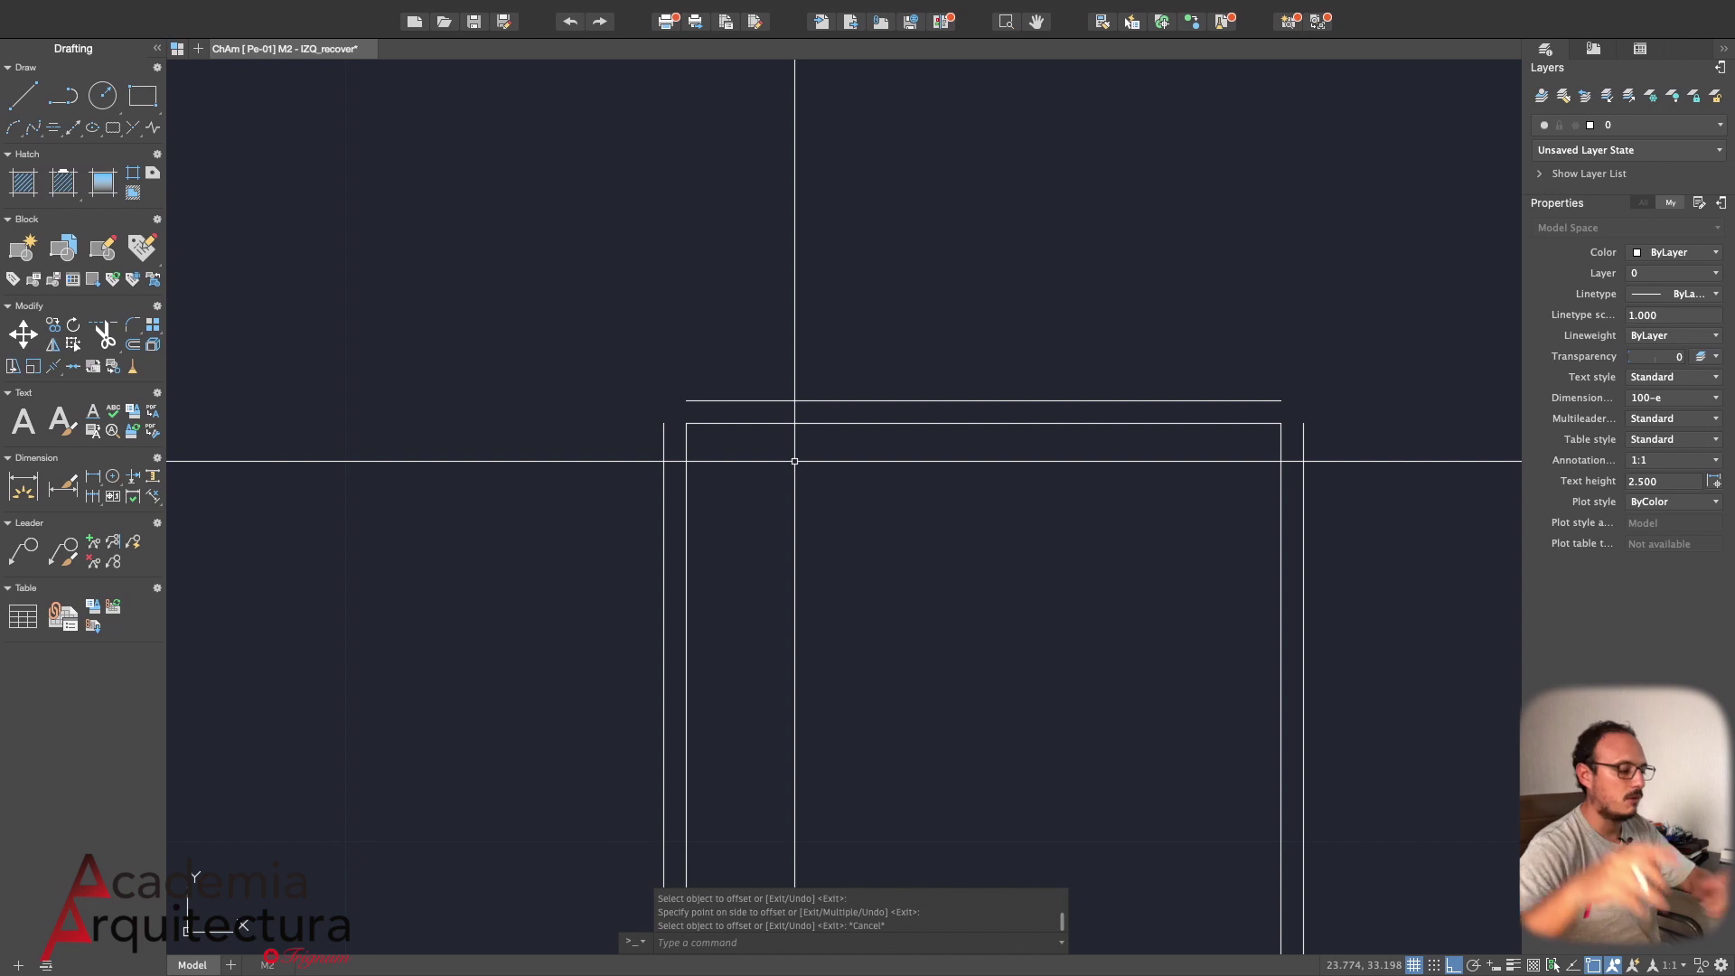
pyautogui.write('f')
pyautogui.press('Return')
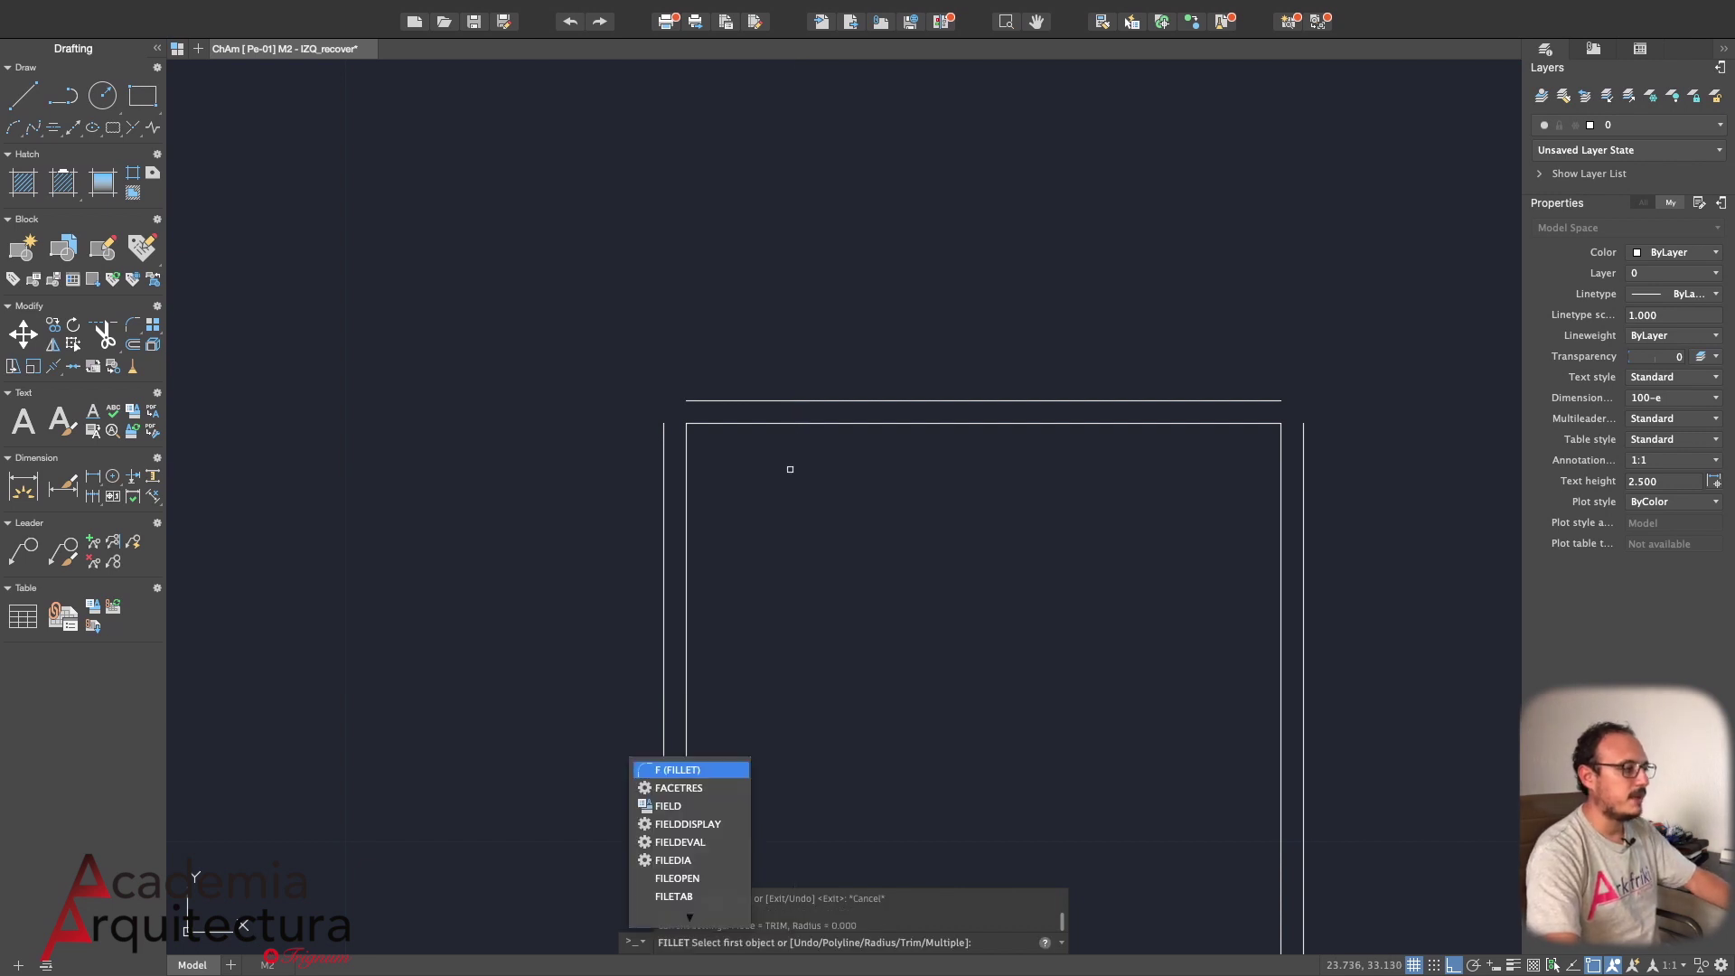
# Fillet the outer top-left, top-right, bottom-right and bottom-left wall corners into sharp joins
pyautogui.click(663, 477)
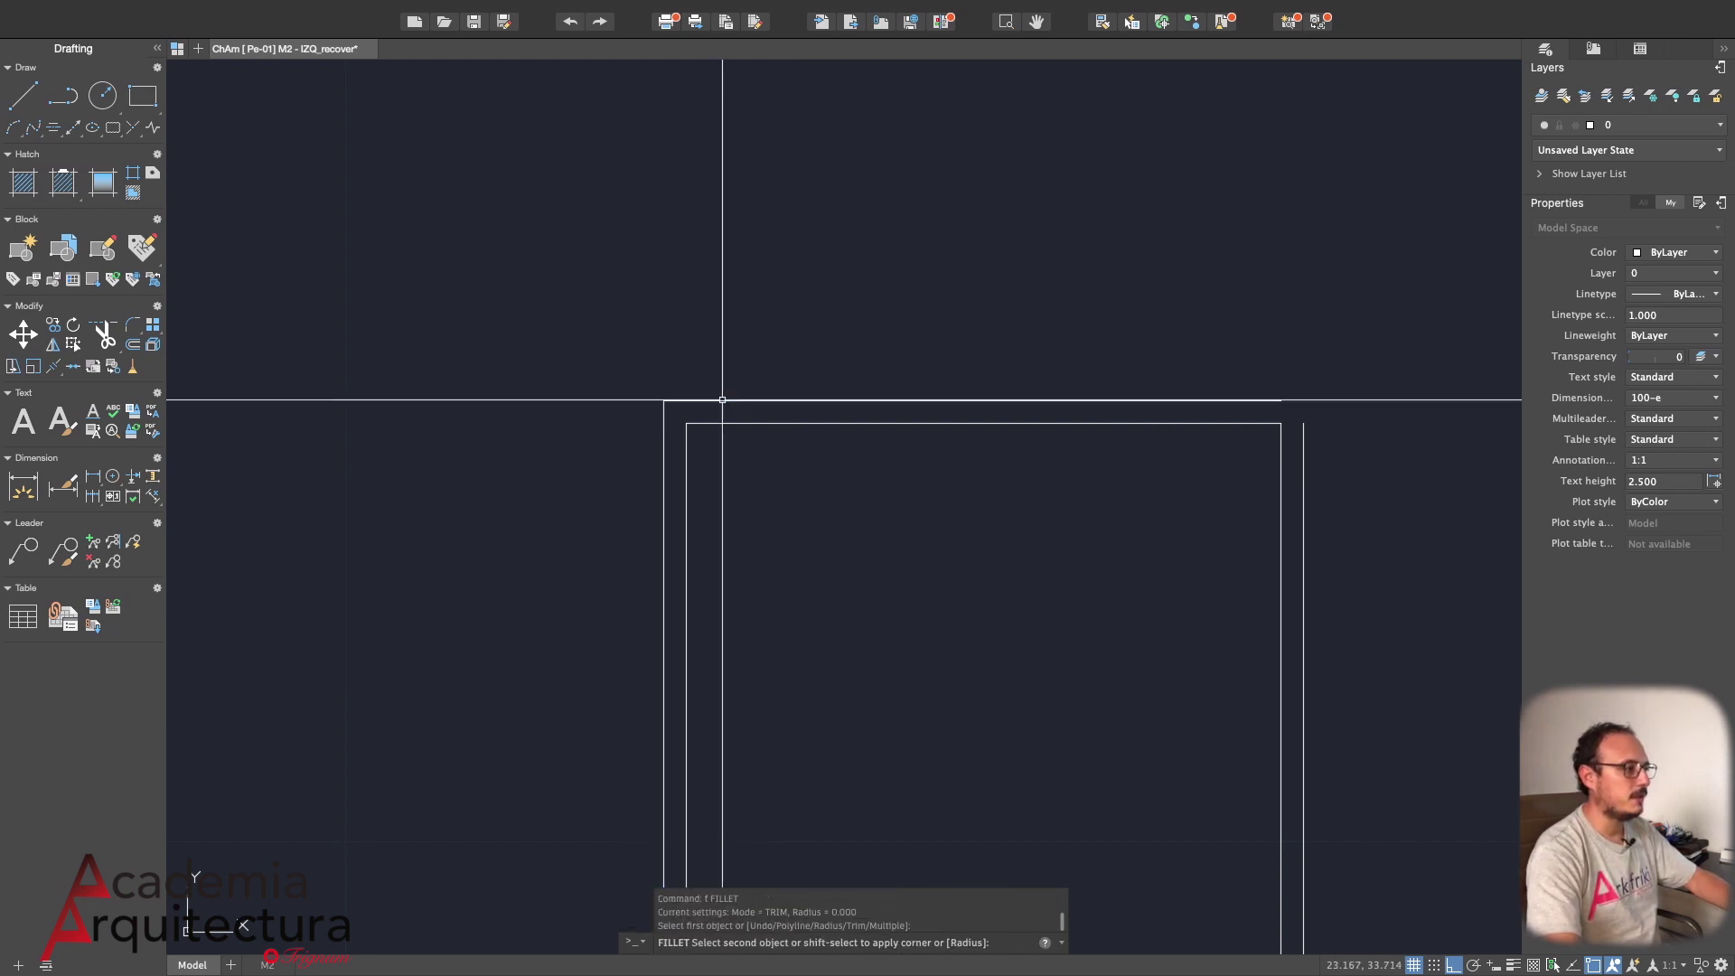
pyautogui.click(1244, 399)
pyautogui.press('Return')
pyautogui.click(1308, 449)
pyautogui.press('Return')
pyautogui.scroll(-2, 1280, 449)
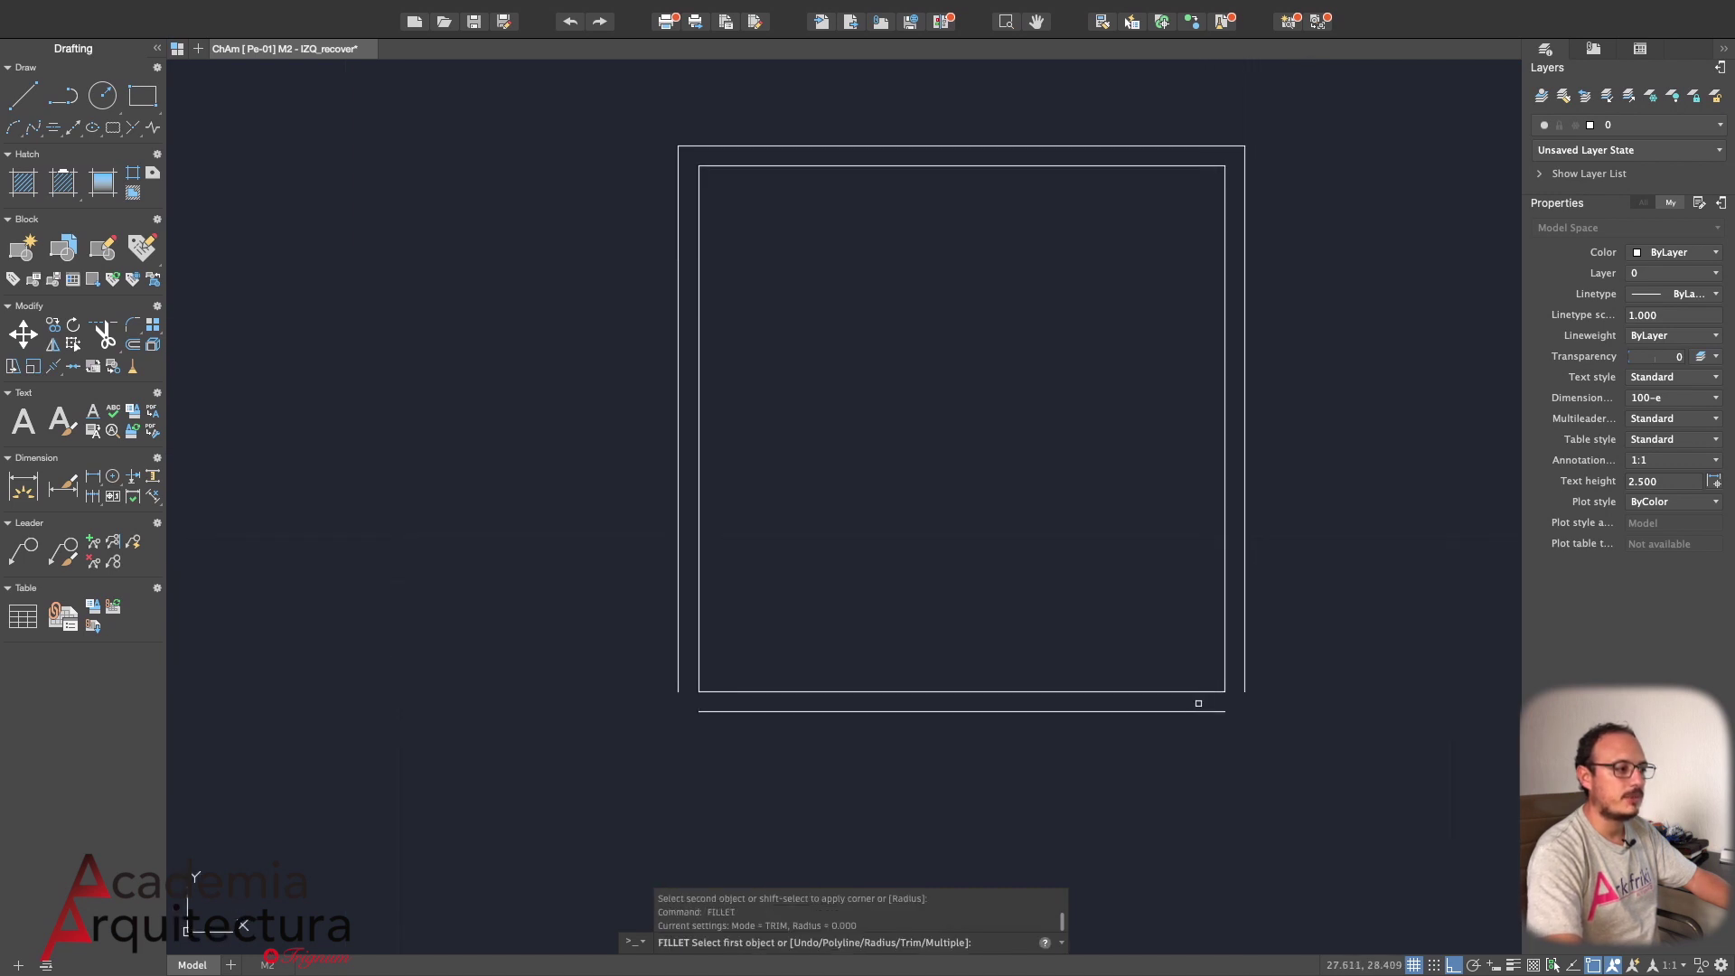
pyautogui.click(1130, 711)
pyautogui.click(1245, 682)
pyautogui.press('Return')
pyautogui.click(747, 710)
pyautogui.click(677, 672)
pyautogui.press('Escape')
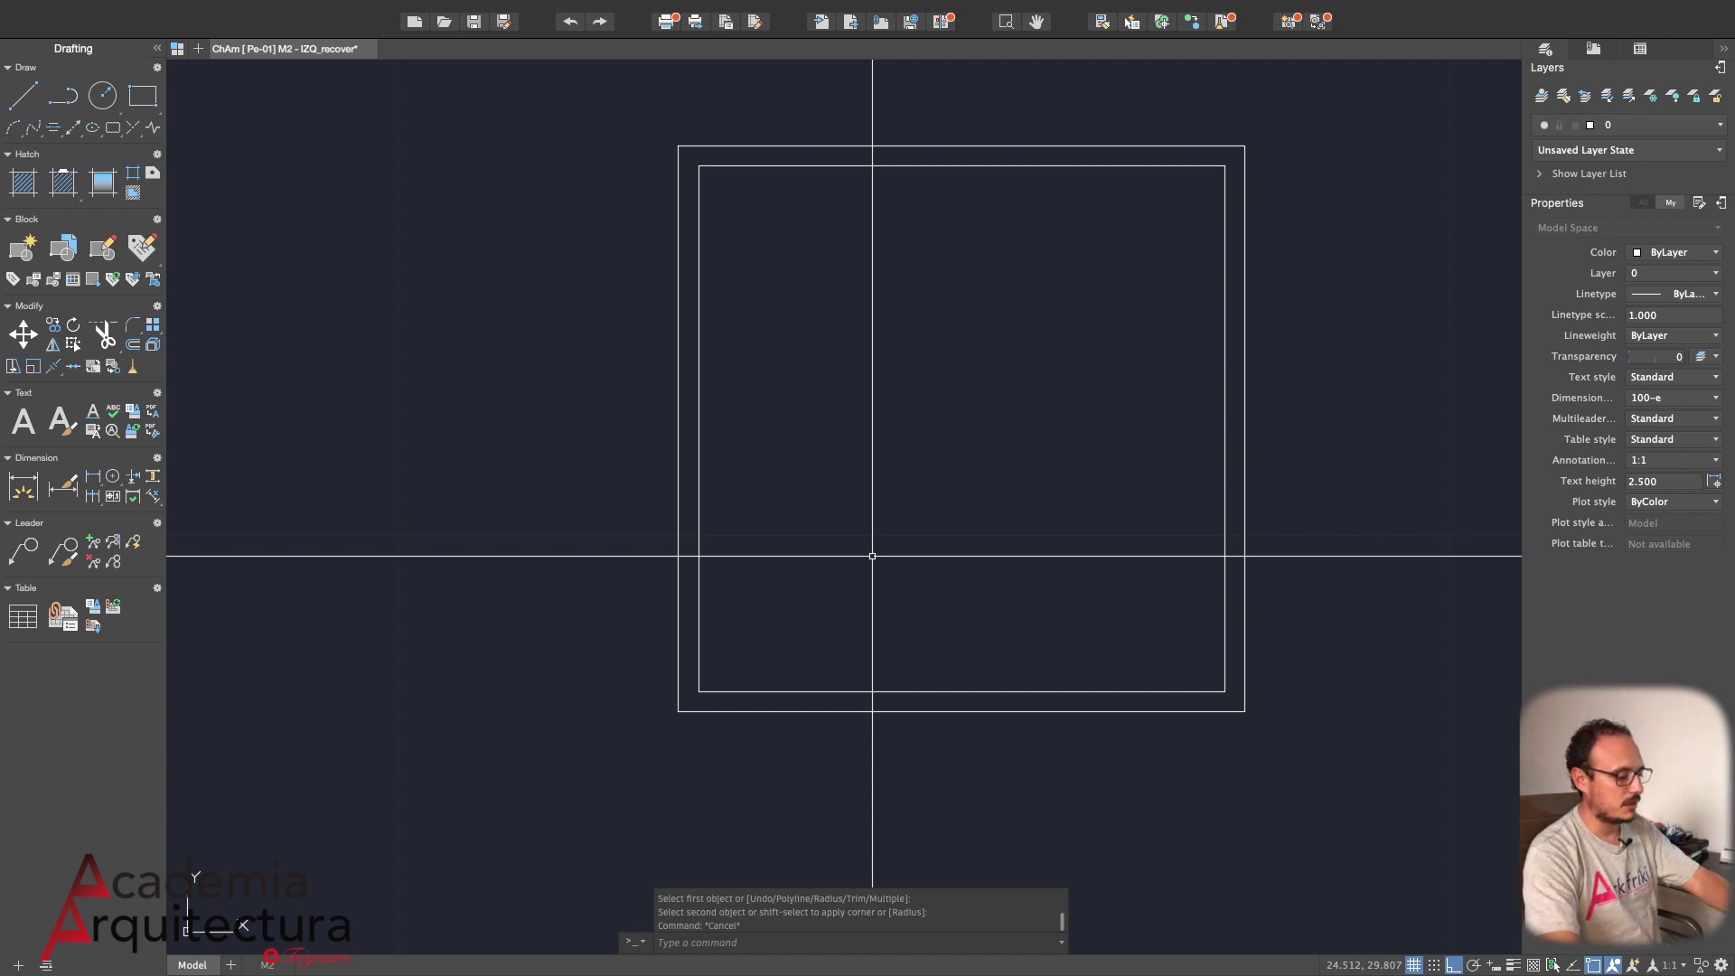
pyautogui.write('o')
# Offset the bottom, left, top and right wall lines inward by 0.025 to double each edge
pyautogui.press('Return')
pyautogui.write('025')
pyautogui.press('Return')
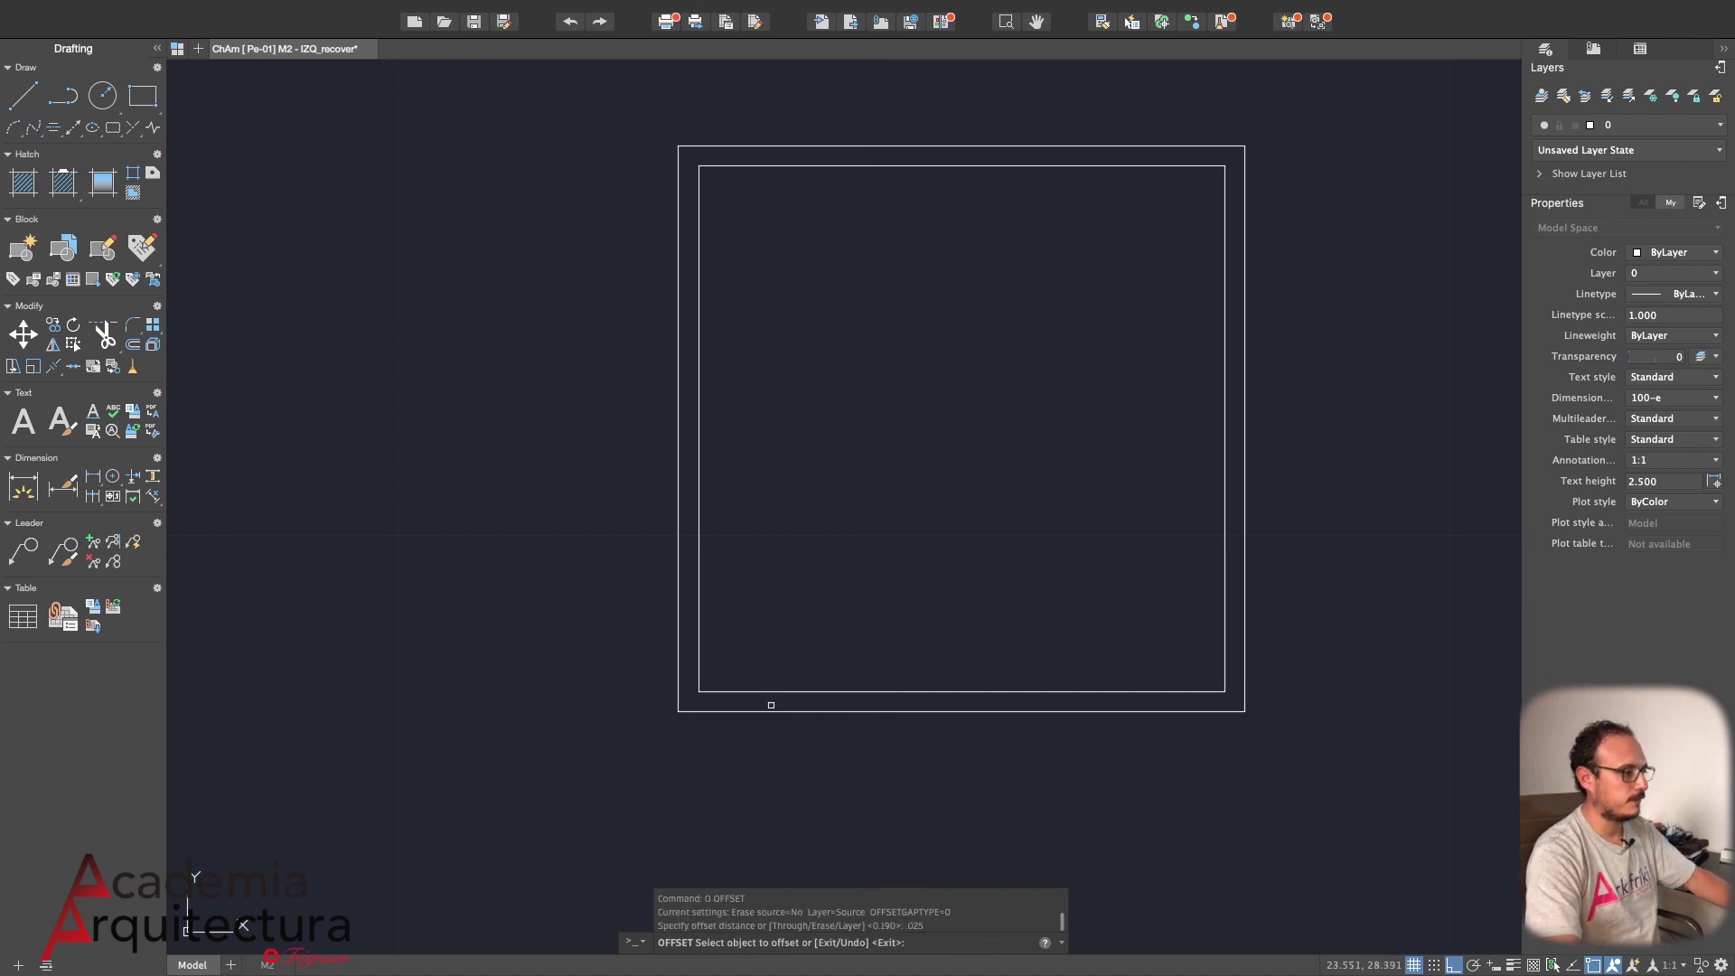
pyautogui.click(771, 711)
pyautogui.click(763, 689)
pyautogui.click(677, 695)
pyautogui.click(691, 640)
pyautogui.click(687, 639)
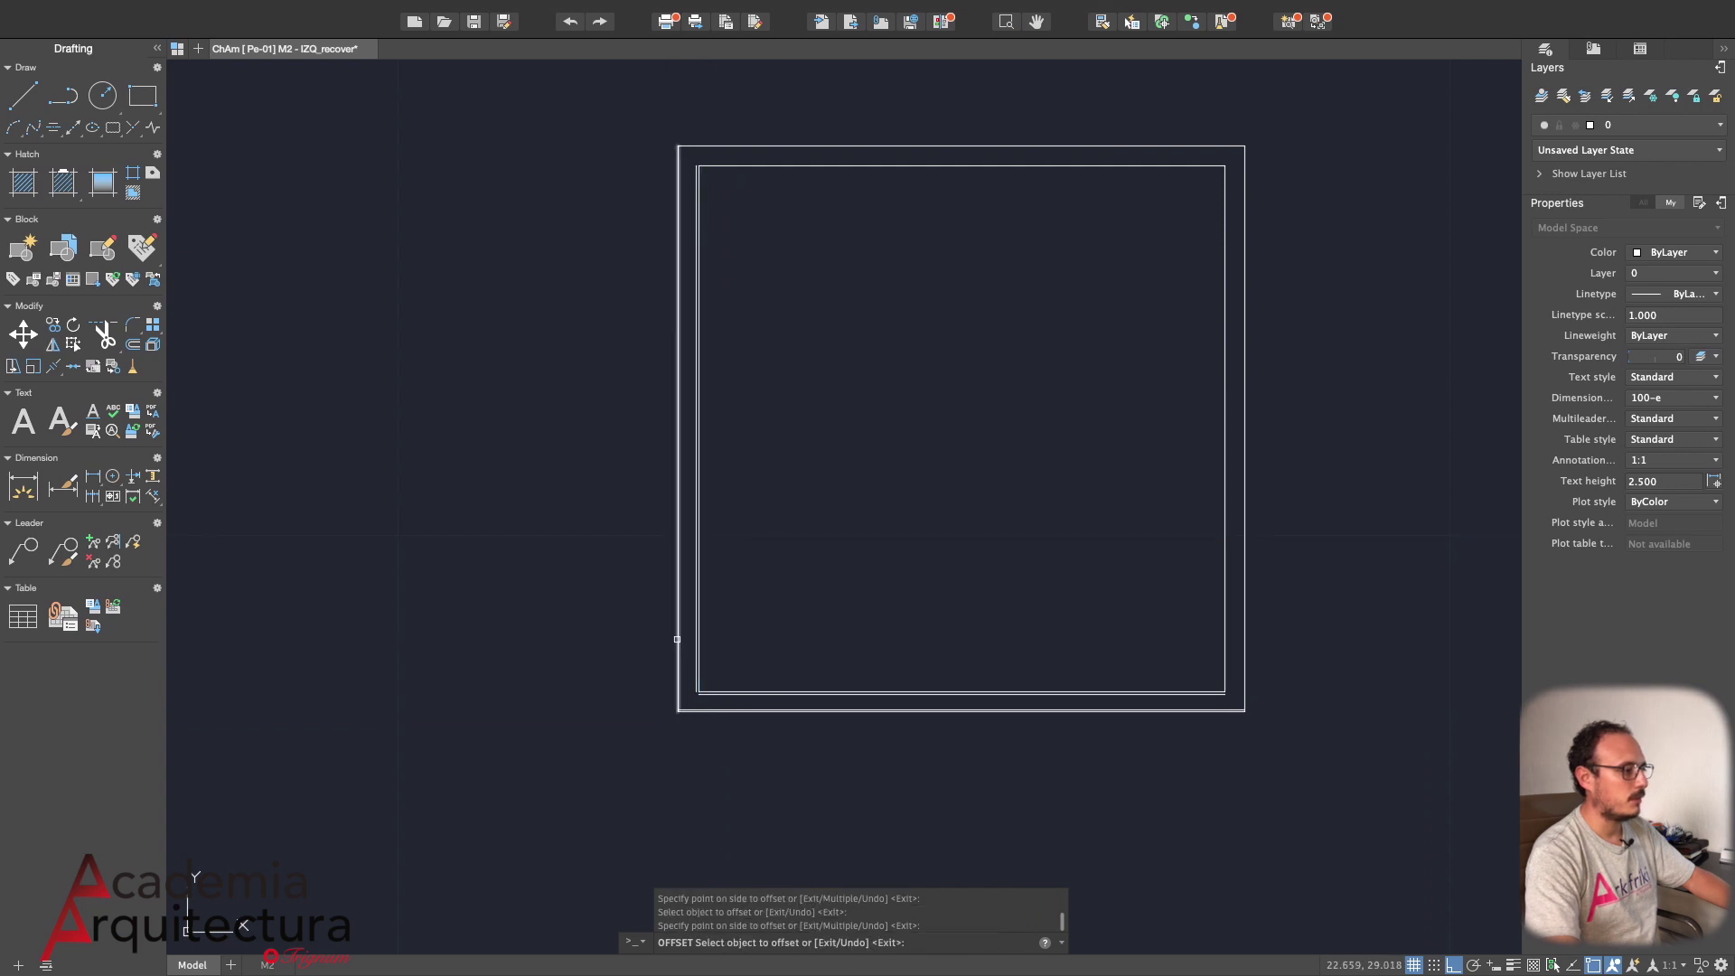
pyautogui.click(799, 146)
pyautogui.click(800, 165)
pyautogui.click(1244, 271)
pyautogui.press('Escape')
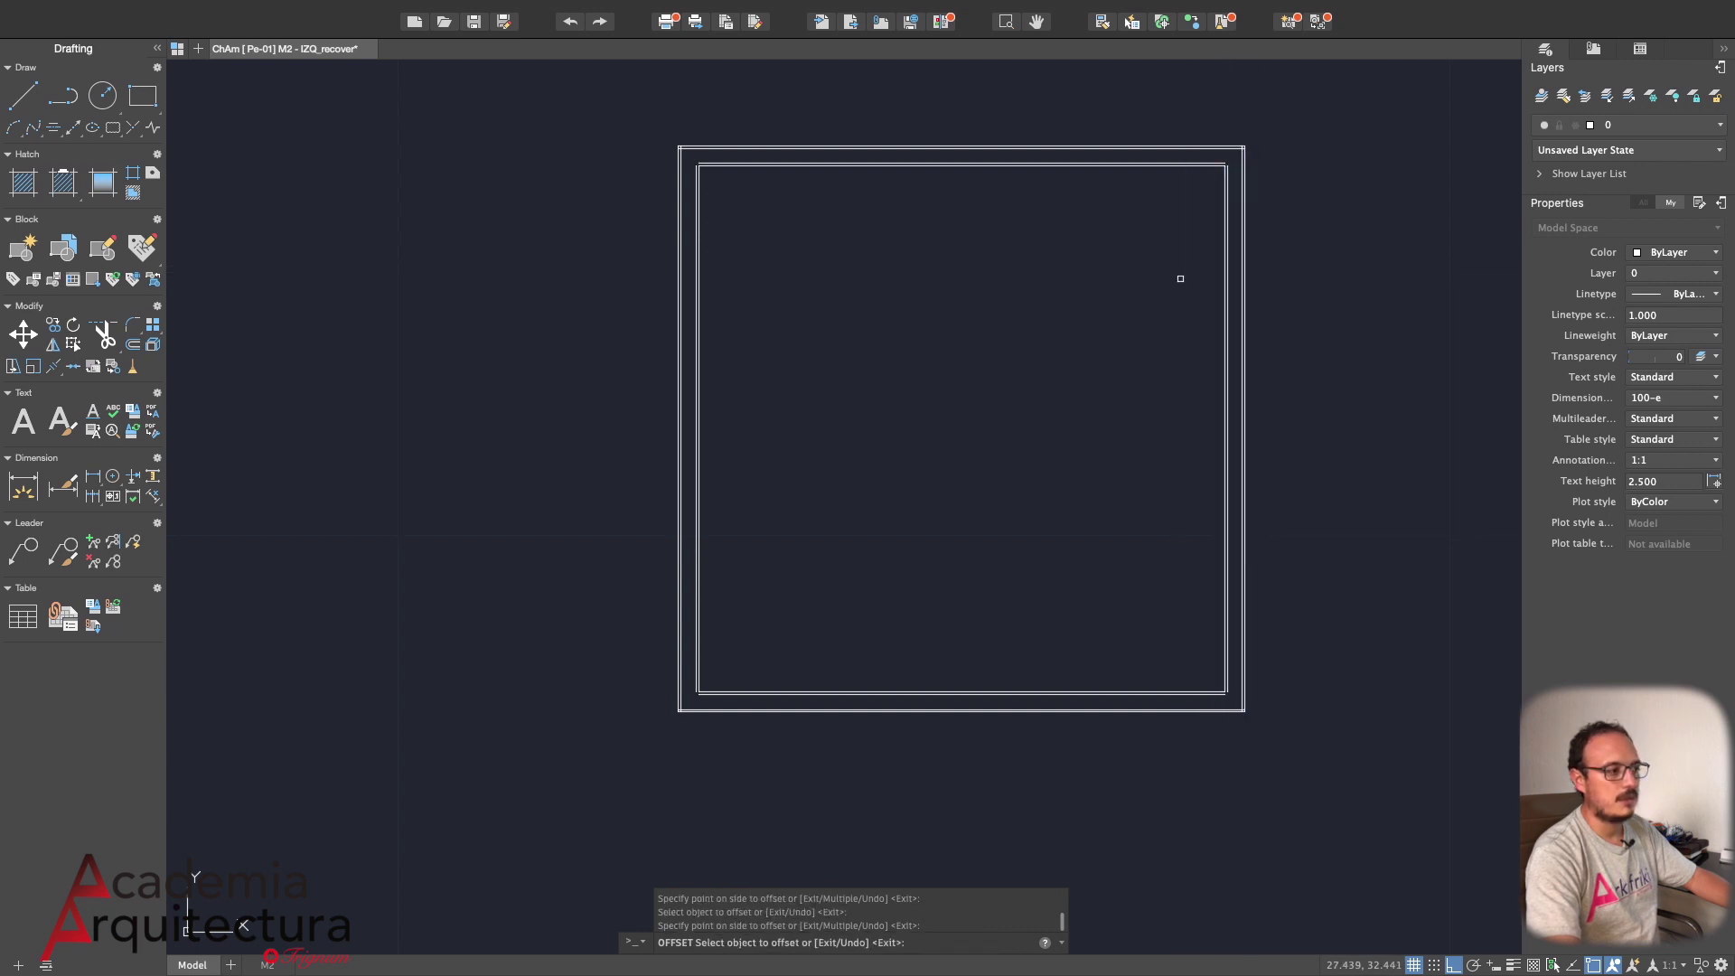
# Fillet the lower-right wall corners with radius 0 so the lines meet cleanly
pyautogui.scroll(5, 1084, 795)
pyautogui.moveTo(1084, 795); pyautogui.dragTo(1348, 380, button='middle')
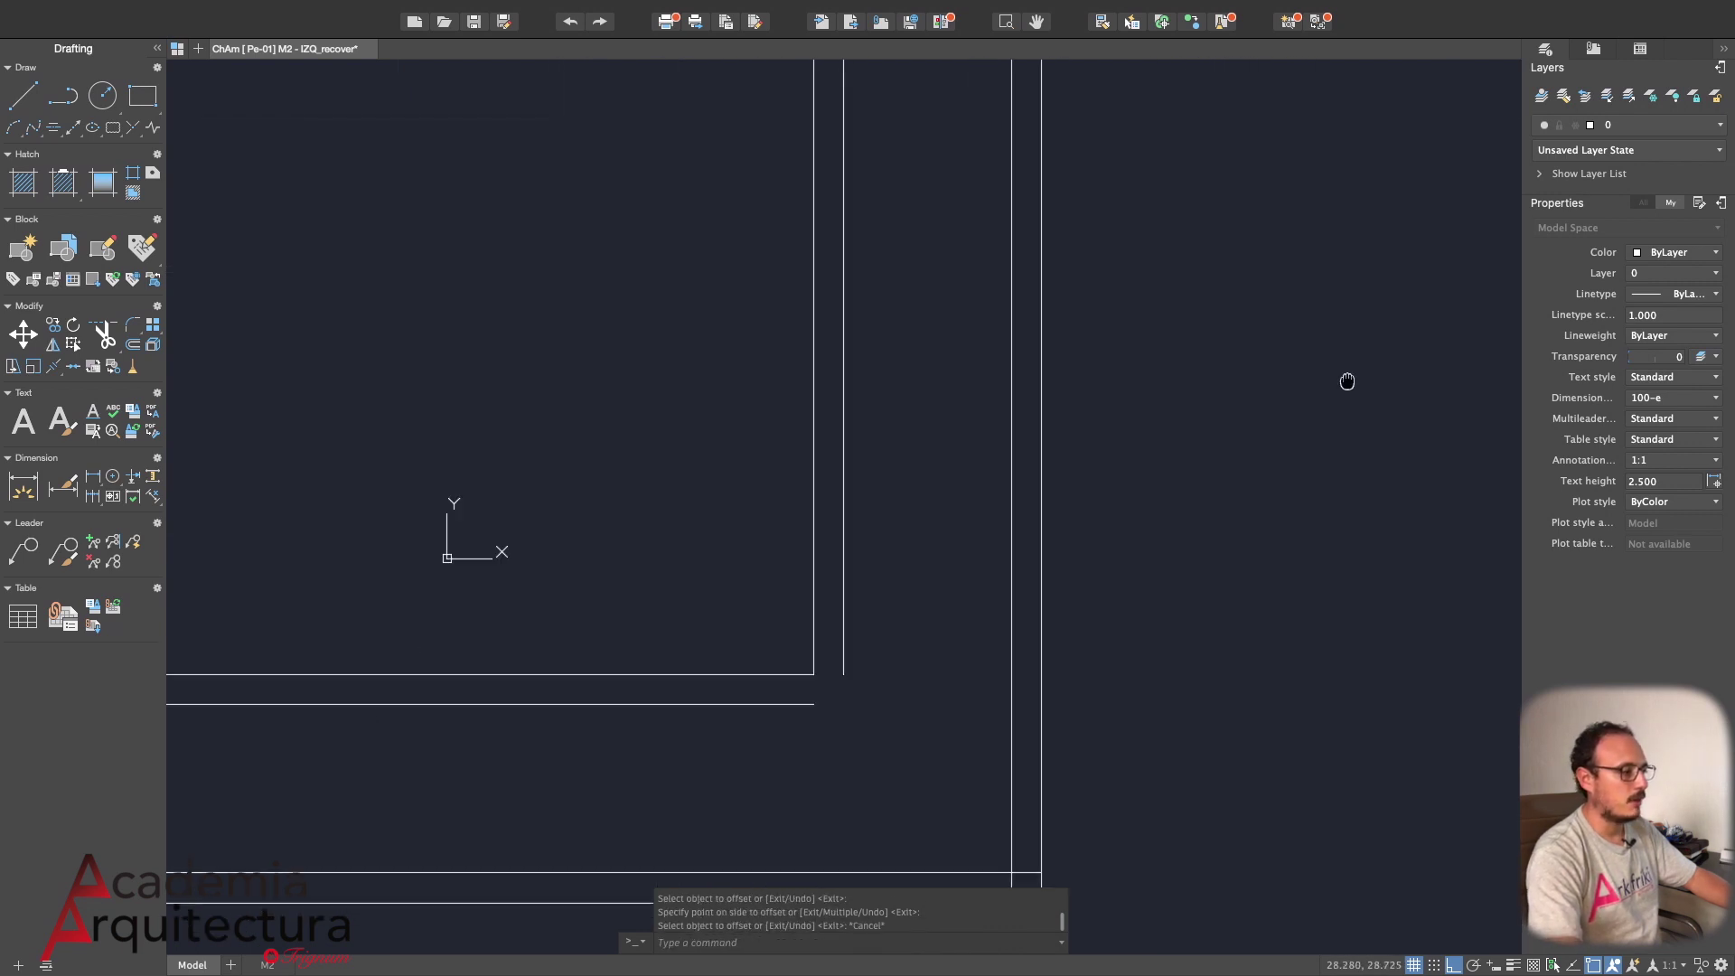
pyautogui.write('f')
pyautogui.press('Return')
pyautogui.click(896, 618)
pyautogui.click(958, 570)
pyautogui.press('Return')
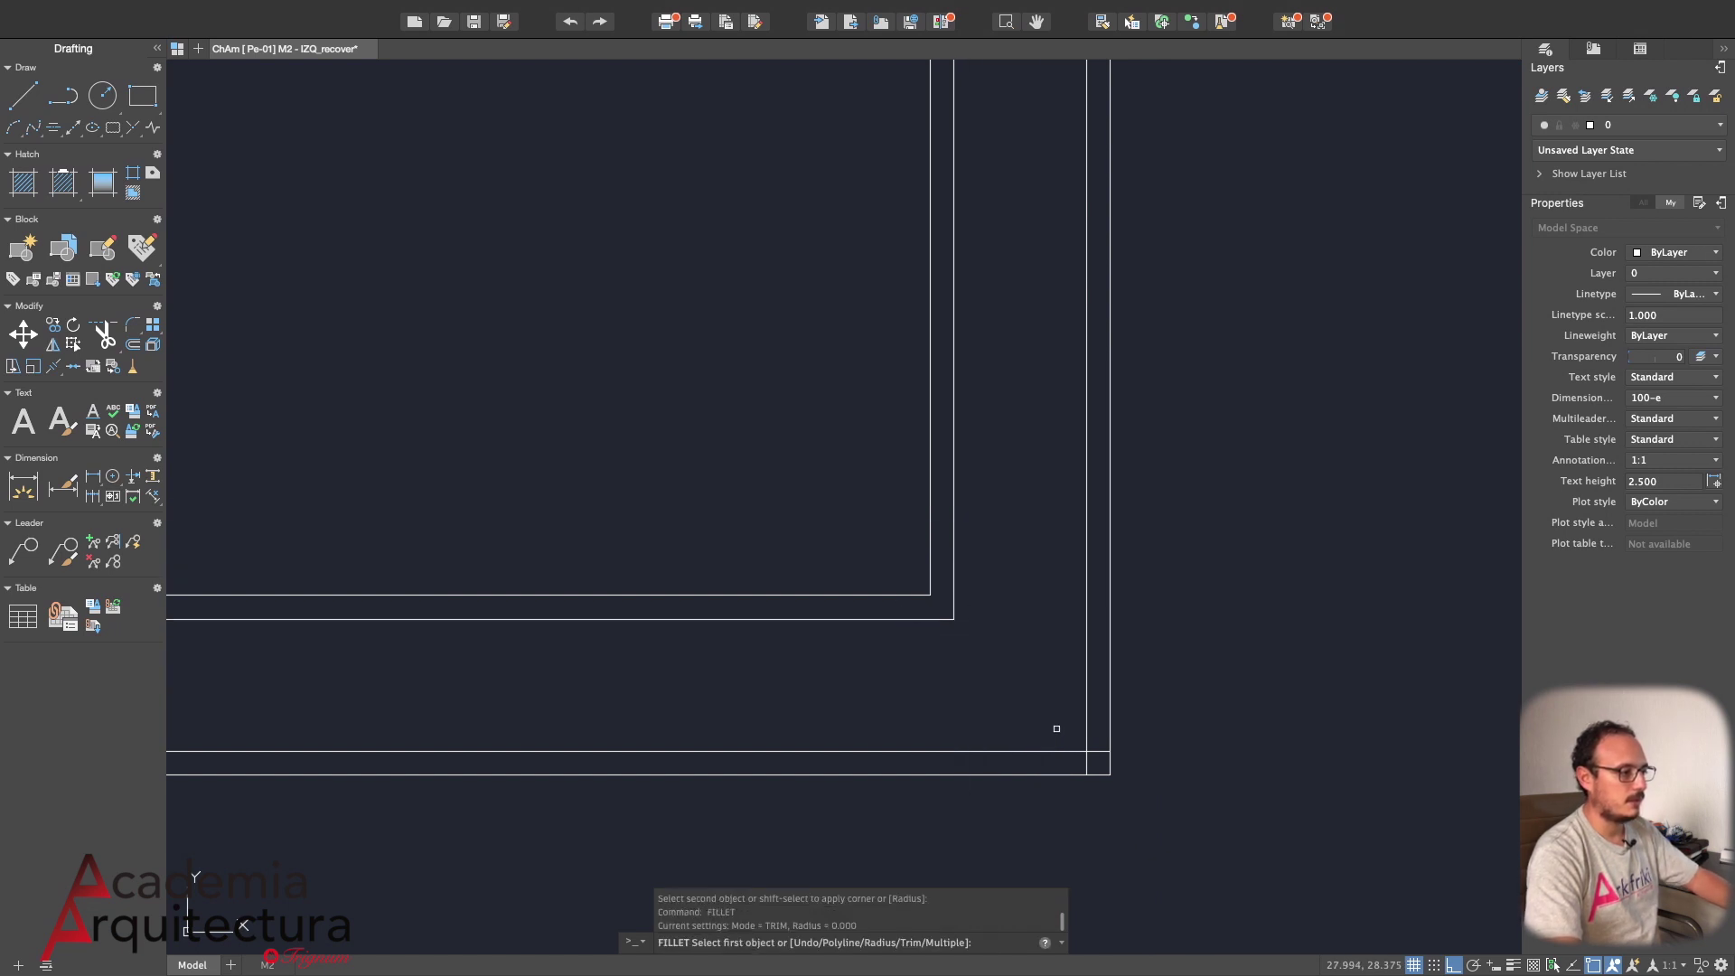
pyautogui.click(1049, 751)
pyautogui.click(1084, 715)
# Join the inner top corner lines with another zero-radius fillet
pyautogui.scroll(-5, 980, 271)
pyautogui.scroll(3, 980, 272)
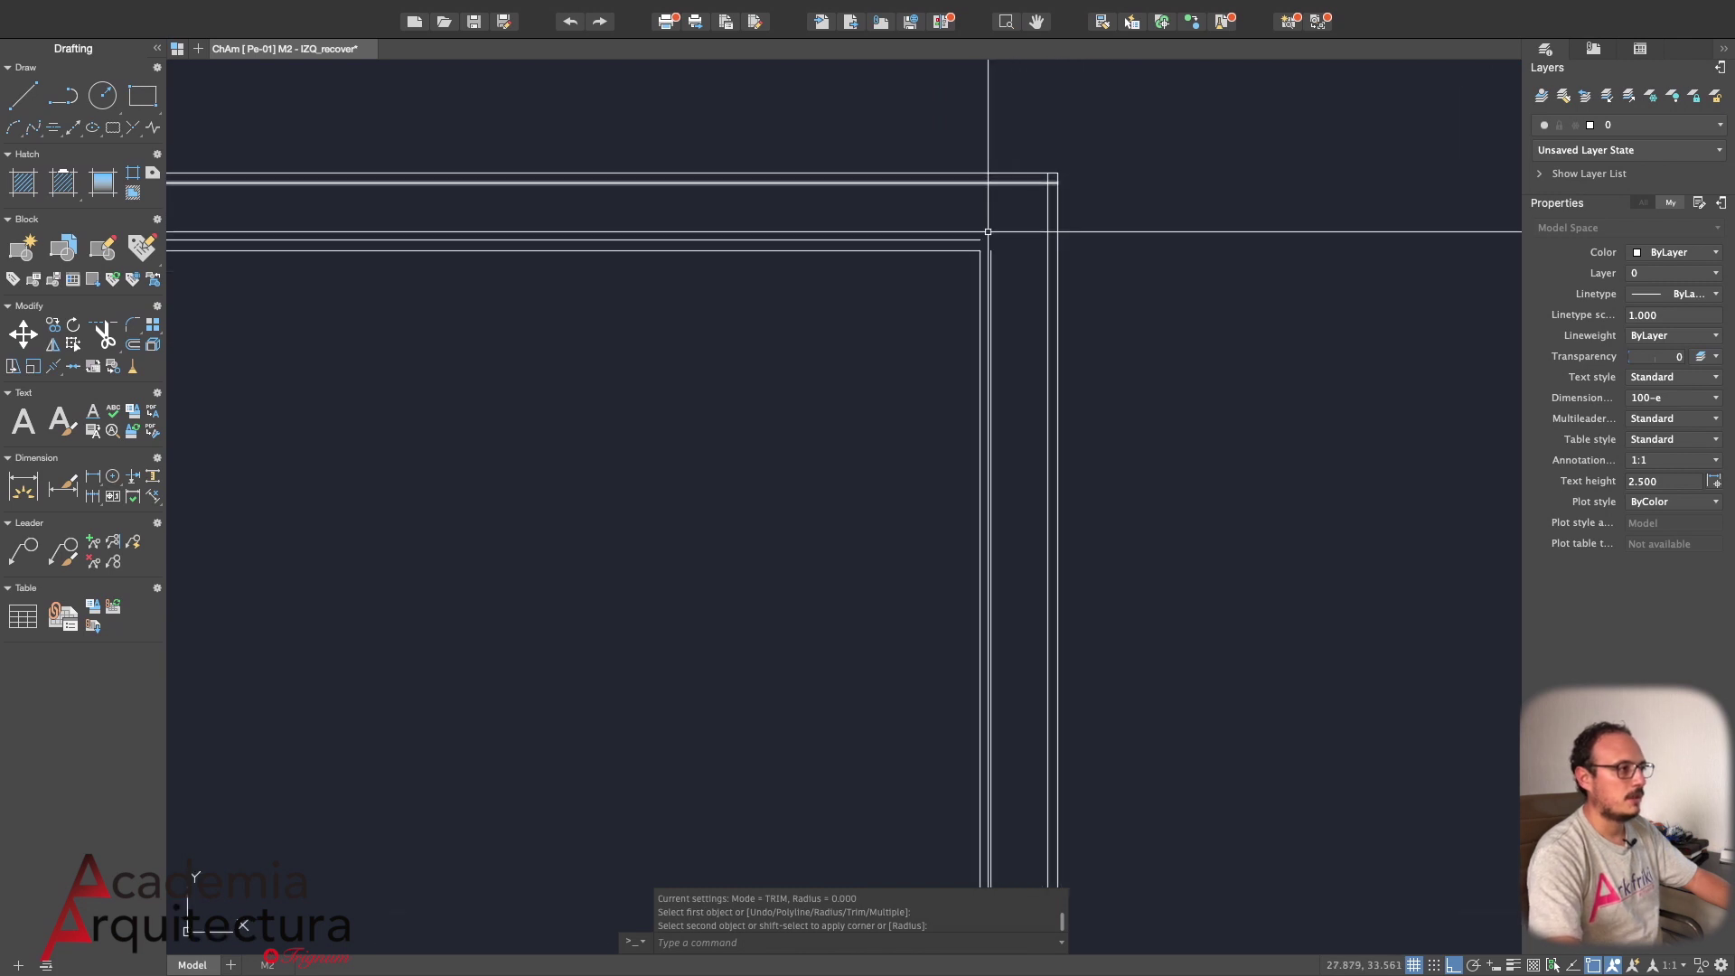
pyautogui.press('Return')
pyautogui.click(976, 244)
pyautogui.click(993, 268)
pyautogui.press('Return')
pyautogui.press('Escape')
# Try a radius 1 fillet on the top line, then cancel it
pyautogui.write('f')
pyautogui.press('Return')
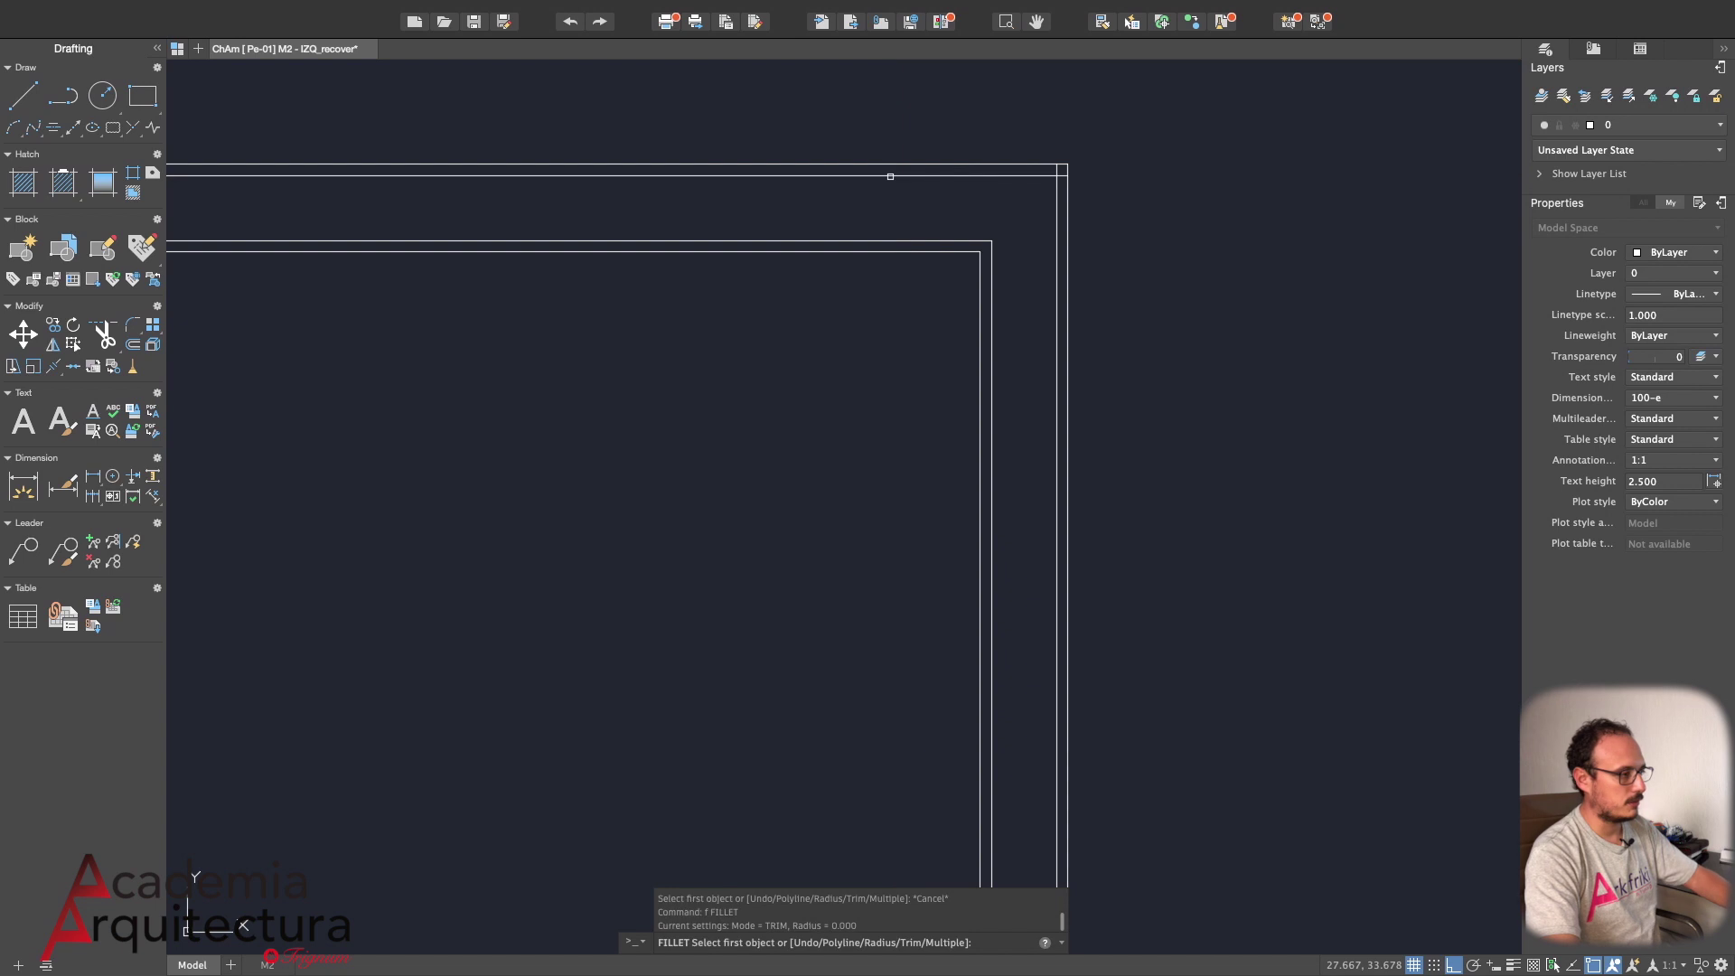
pyautogui.write('r')
pyautogui.press('Return')
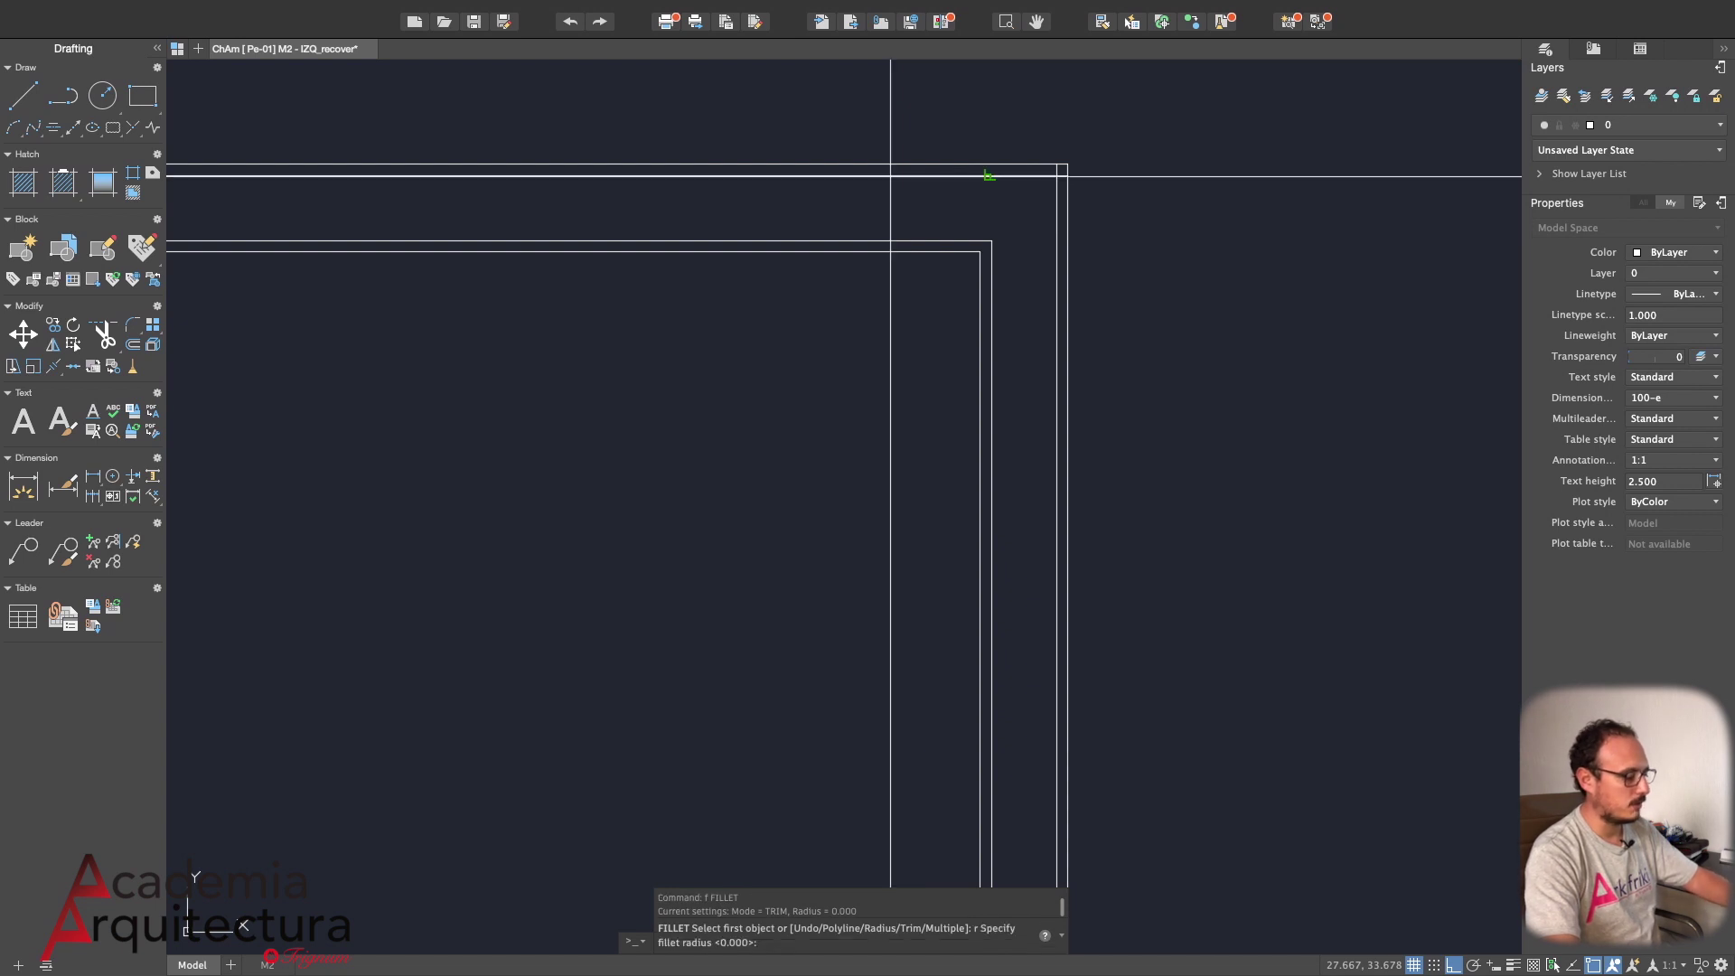
pyautogui.write('1')
pyautogui.press('Return')
pyautogui.click(863, 177)
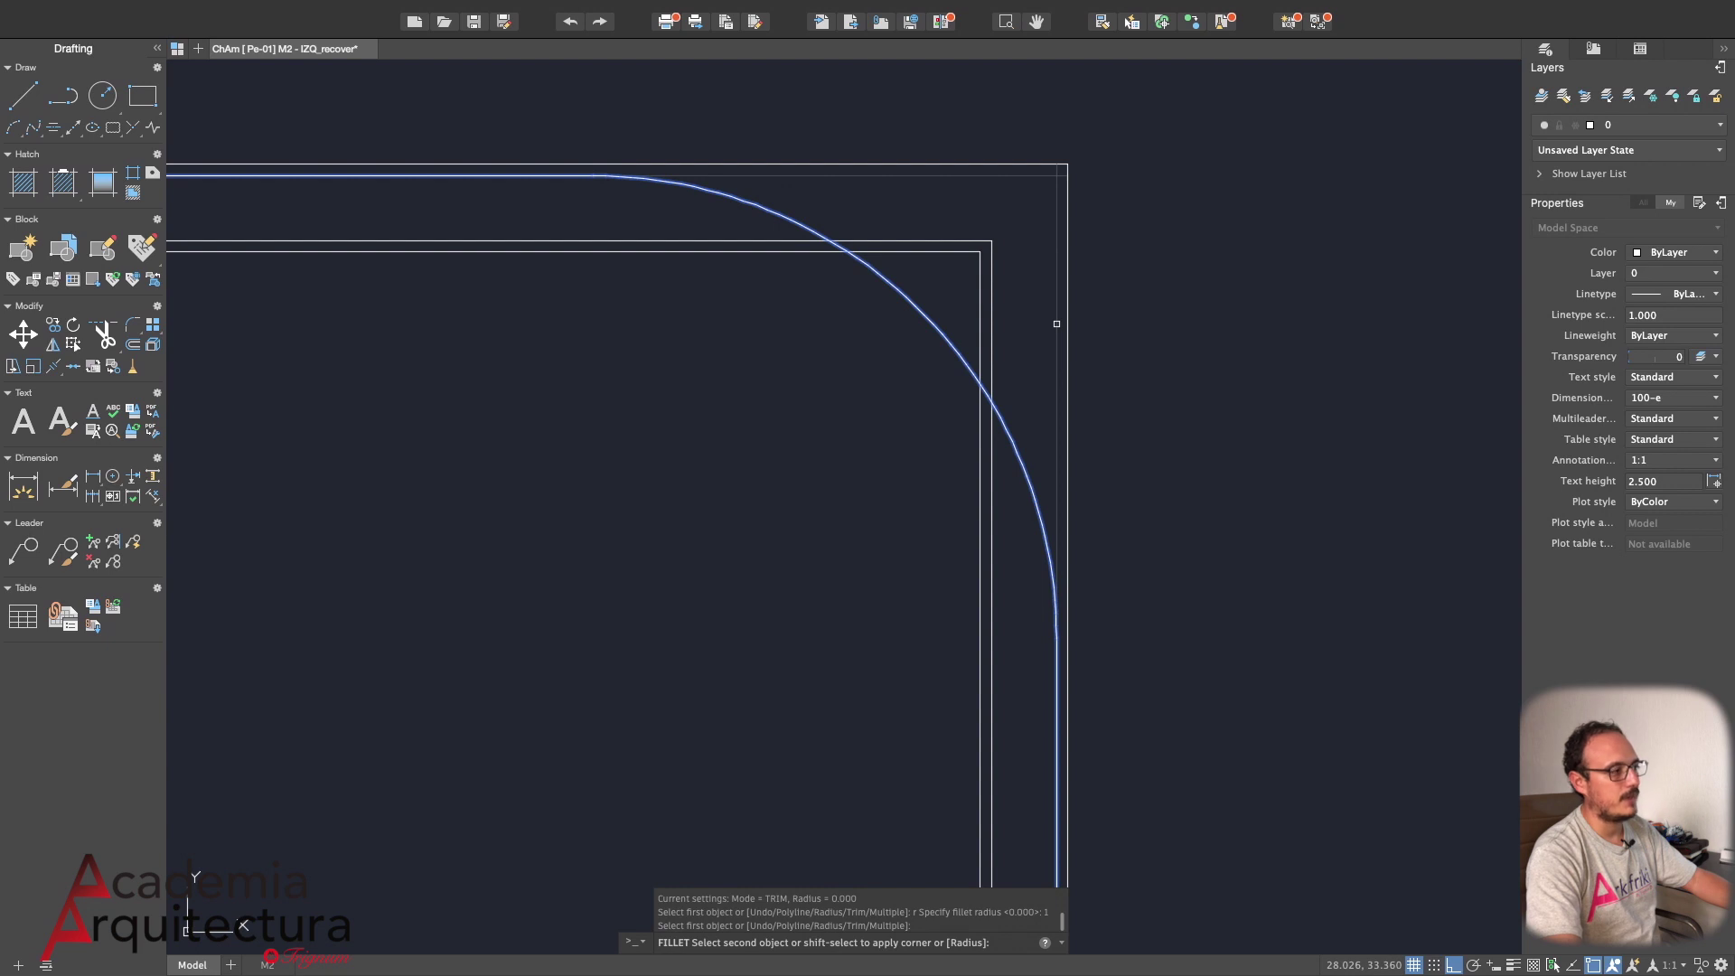
pyautogui.press('Escape')
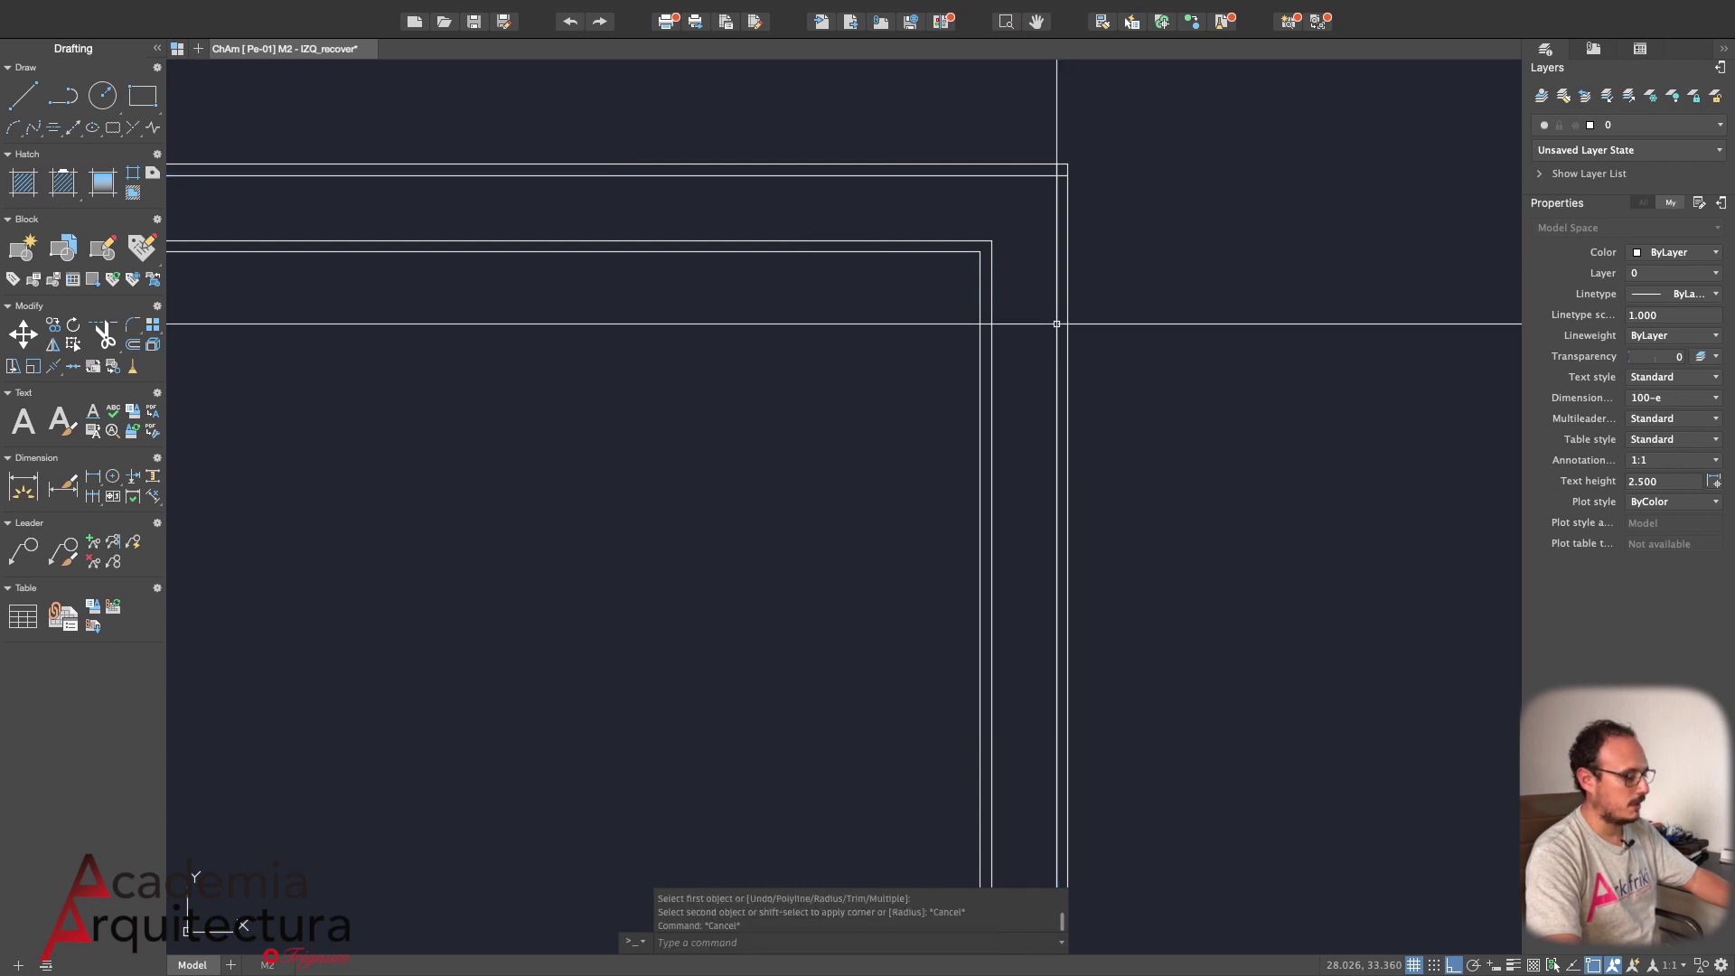
pyautogui.write('f')
# Reset the fillet radius to 0 and join the outer top-right corner
pyautogui.press('Return')
pyautogui.press('Return')
pyautogui.write('0')
pyautogui.press('Return')
pyautogui.click(904, 176)
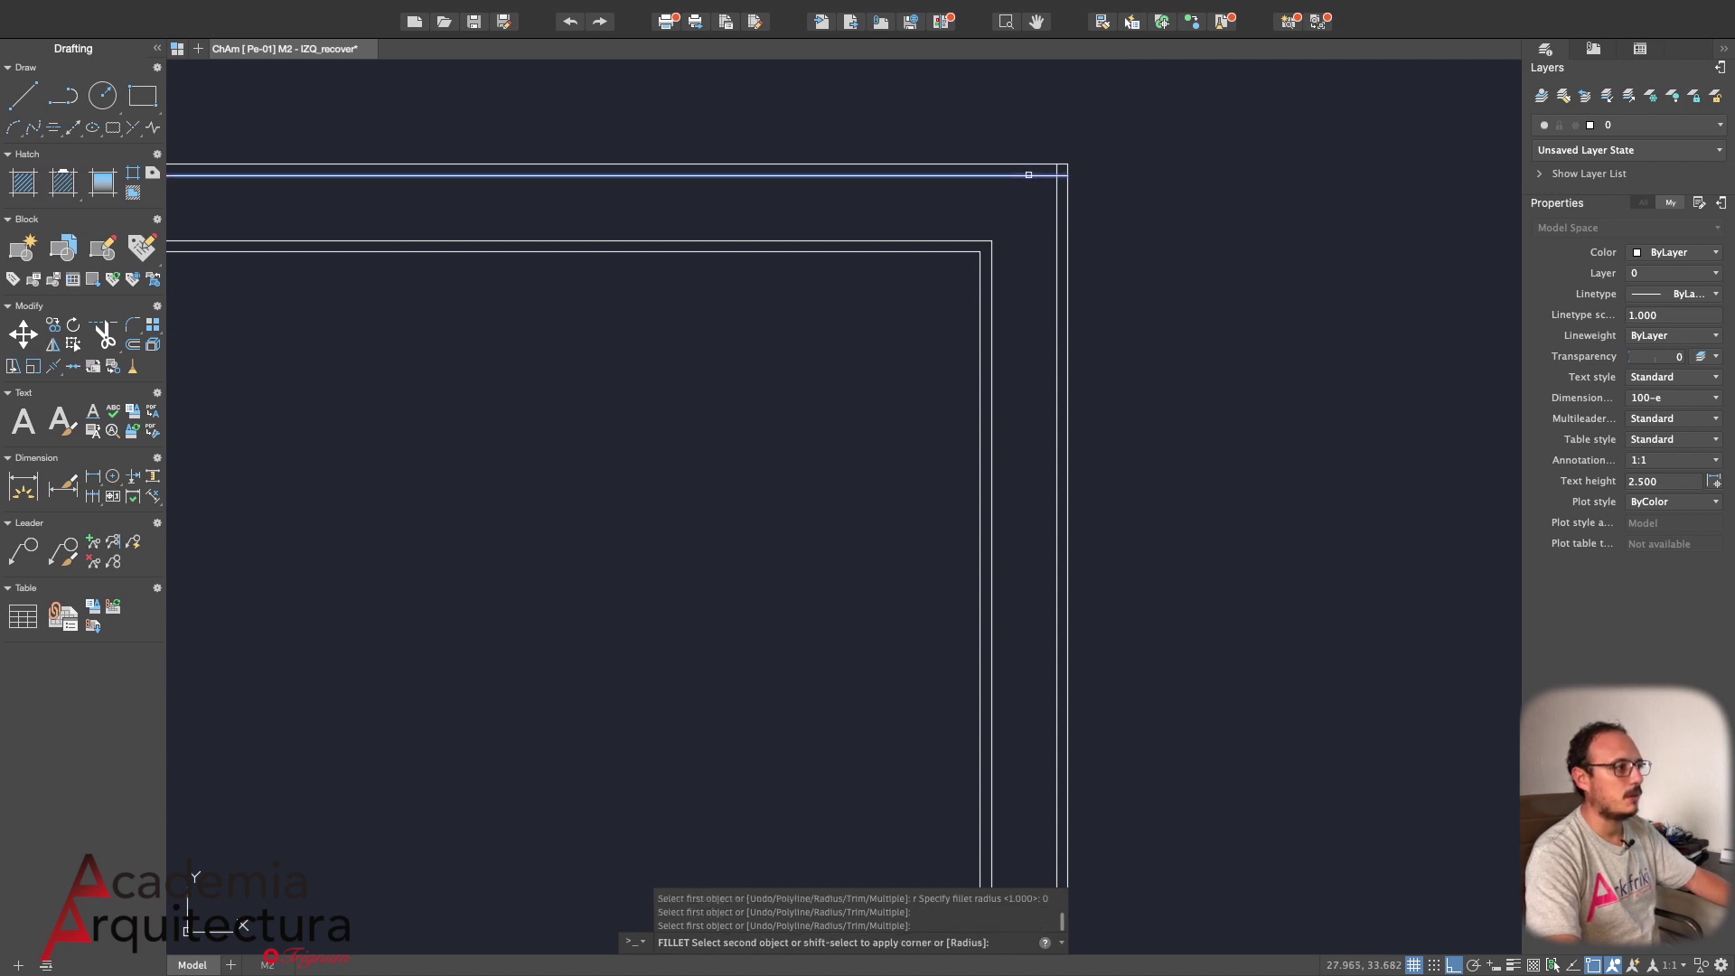
pyautogui.click(1058, 307)
# Fillet the outer top-left corner and the inner top-left corner
pyautogui.scroll(-5, 905, 306)
pyautogui.press('Return')
pyautogui.scroll(5, 678, 263)
pyautogui.scroll(4, 611, 399)
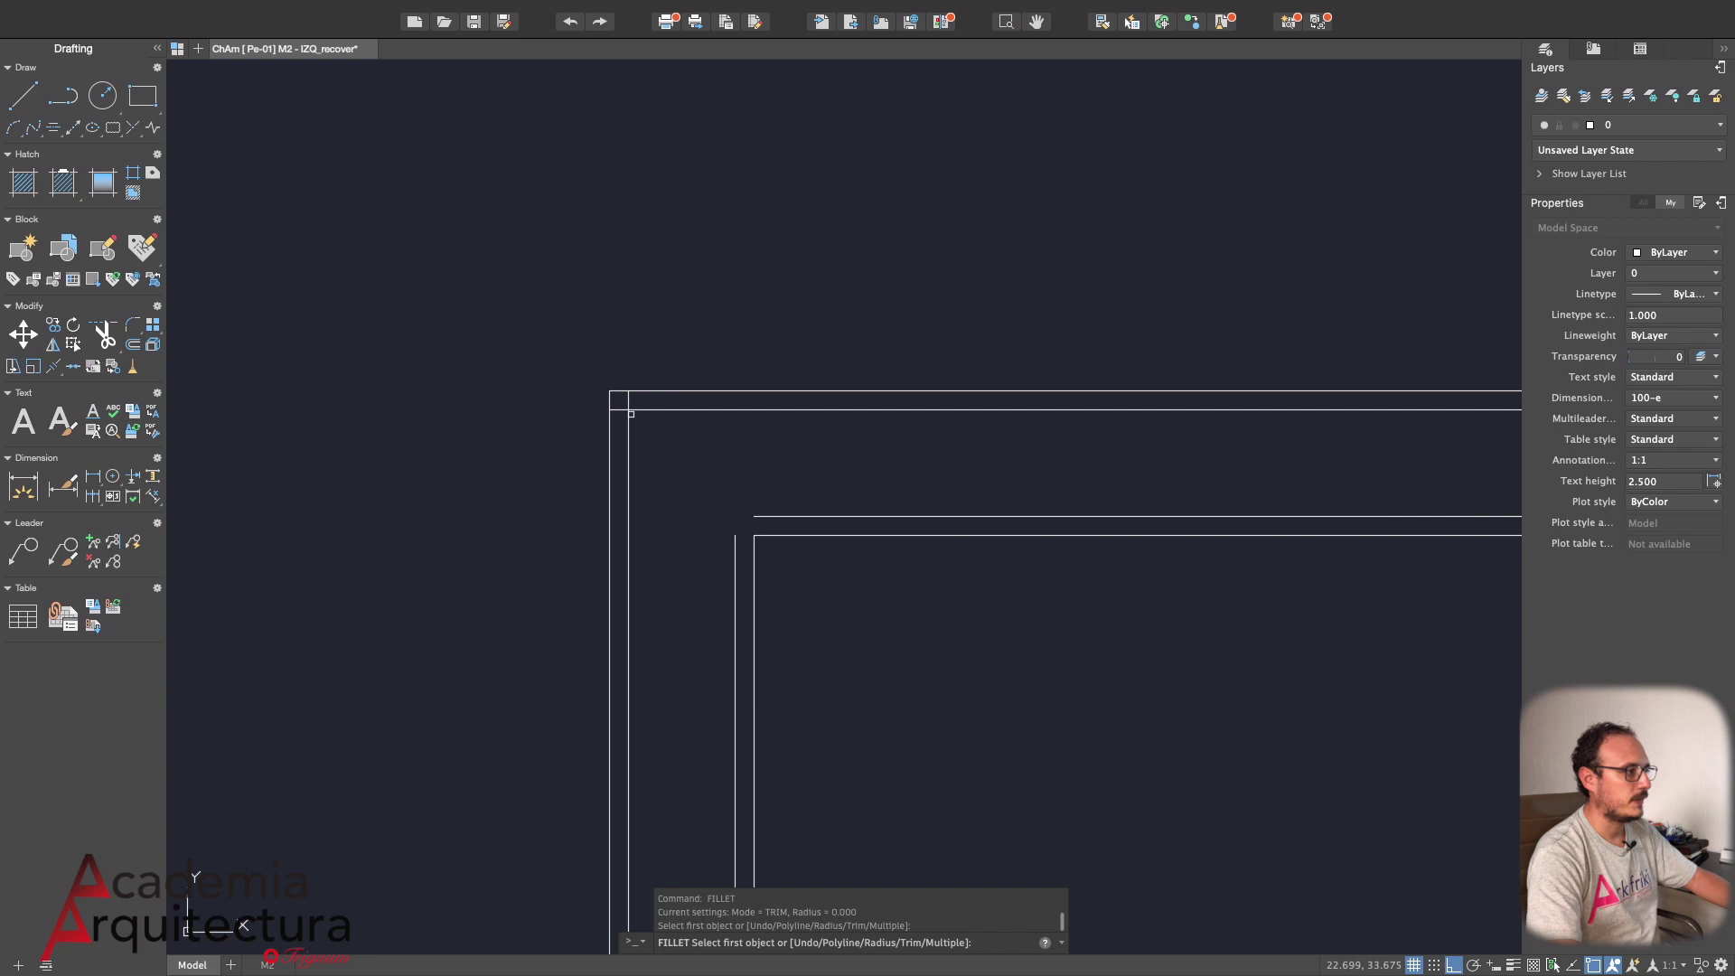
pyautogui.click(626, 428)
pyautogui.press('Return')
pyautogui.click(733, 569)
pyautogui.click(768, 516)
# Fillet the inner bottom-left corner, joining the inner left and bottom lines
pyautogui.moveTo(775, 503); pyautogui.dragTo(845, 152, button='middle')
pyautogui.scroll(-5, 850, 361)
pyautogui.scroll(-2, 849, 361)
pyautogui.scroll(1, 768, 632)
pyautogui.scroll(5, 762, 656)
pyautogui.press('Return')
pyautogui.click(755, 581)
pyautogui.click(789, 624)
# Fillet the outer bottom-left corner closed
pyautogui.press('Return')
pyautogui.click(652, 687)
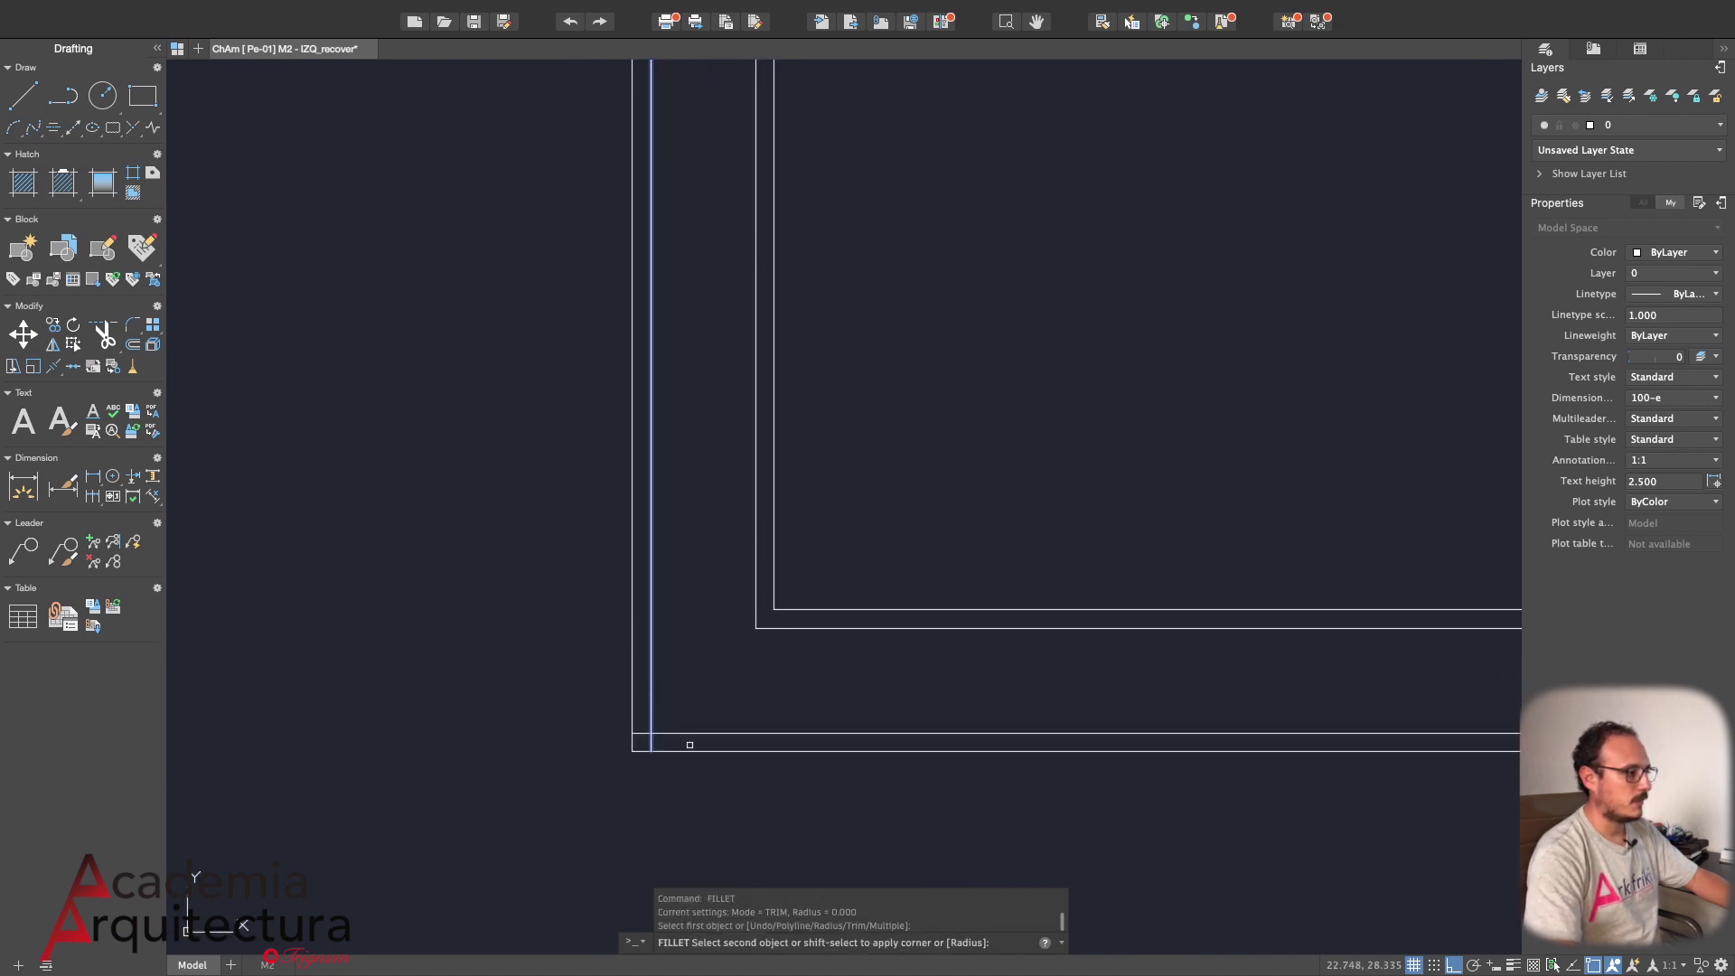
pyautogui.click(693, 731)
pyautogui.press('Return')
pyautogui.press('Escape')
pyautogui.scroll(-1, 741, 669)
pyautogui.scroll(-1, 744, 656)
pyautogui.scroll(3, 745, 655)
pyautogui.click(764, 609)
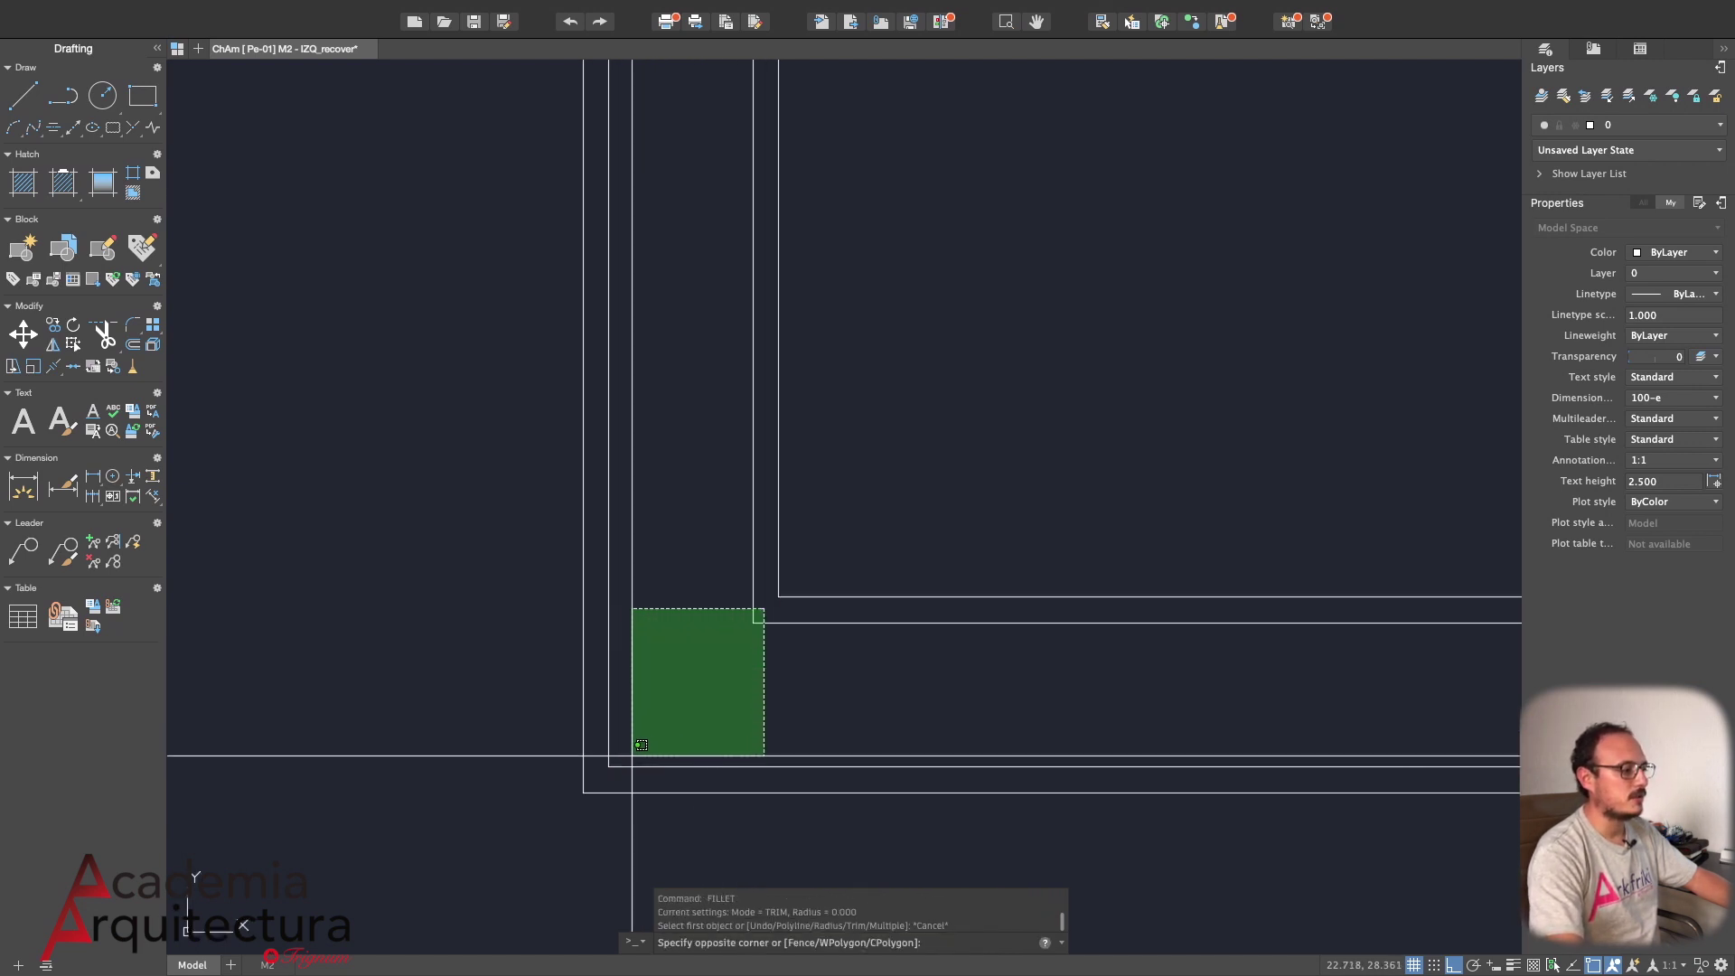
# Move the four bottom-left corner lines onto the Muro carga layer
pyautogui.click(603, 760)
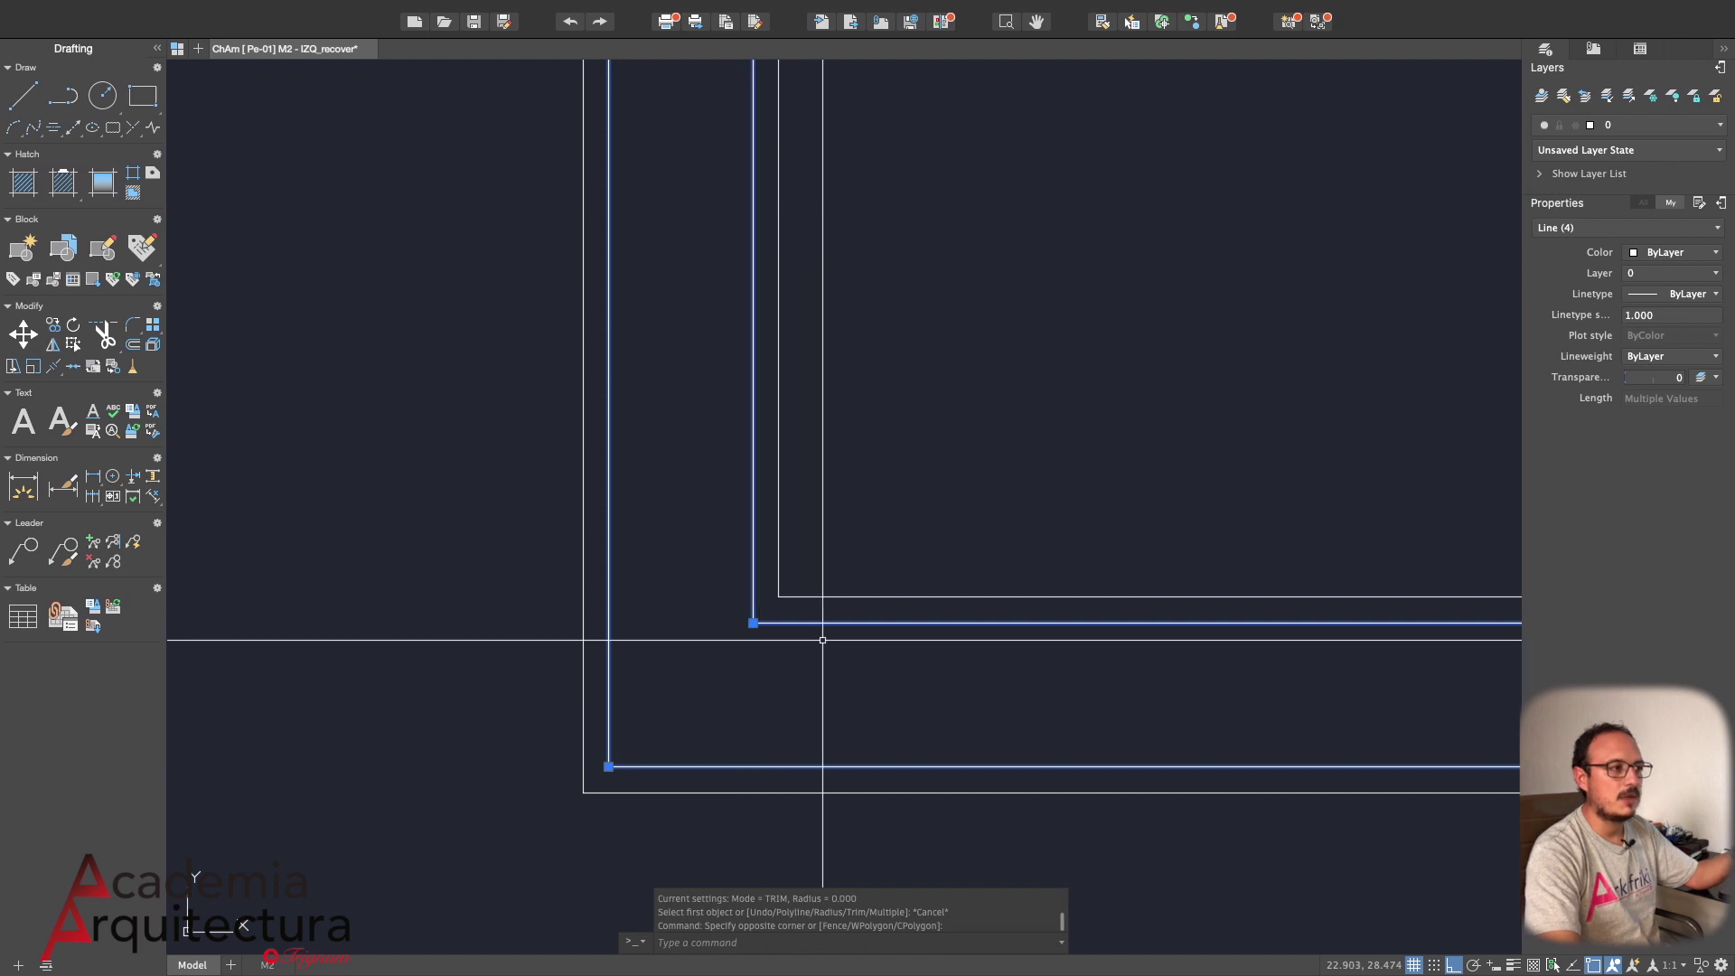
pyautogui.click(1643, 131)
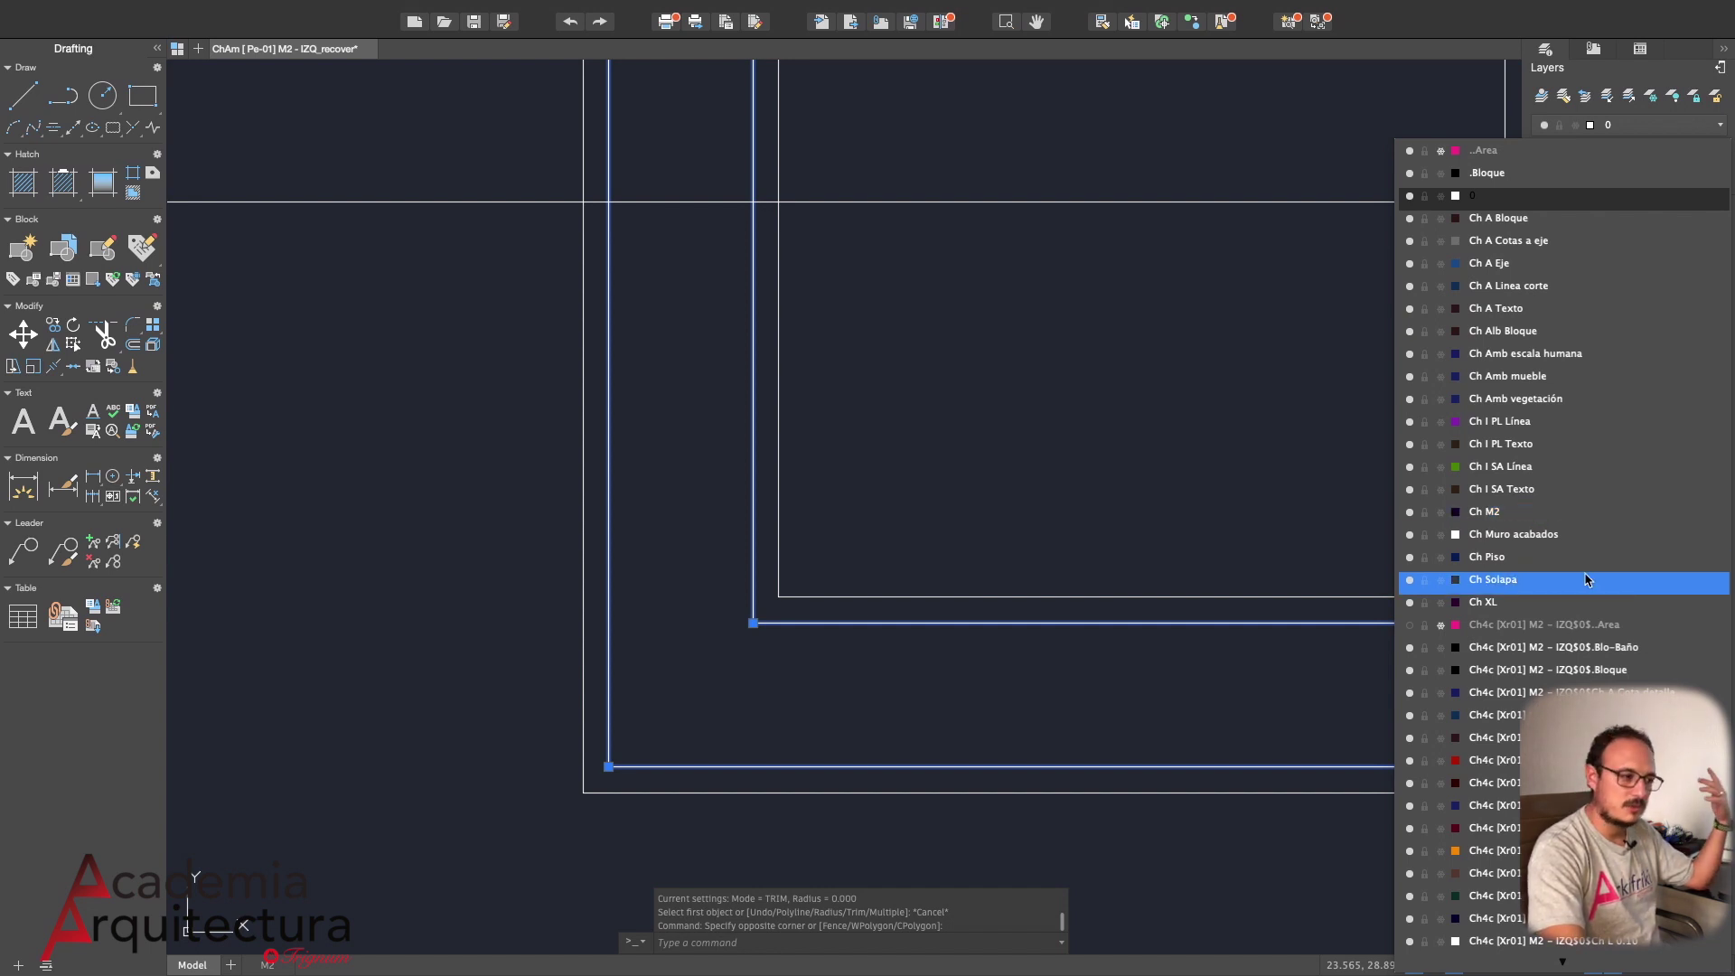
pyautogui.scroll(-3, 1586, 579)
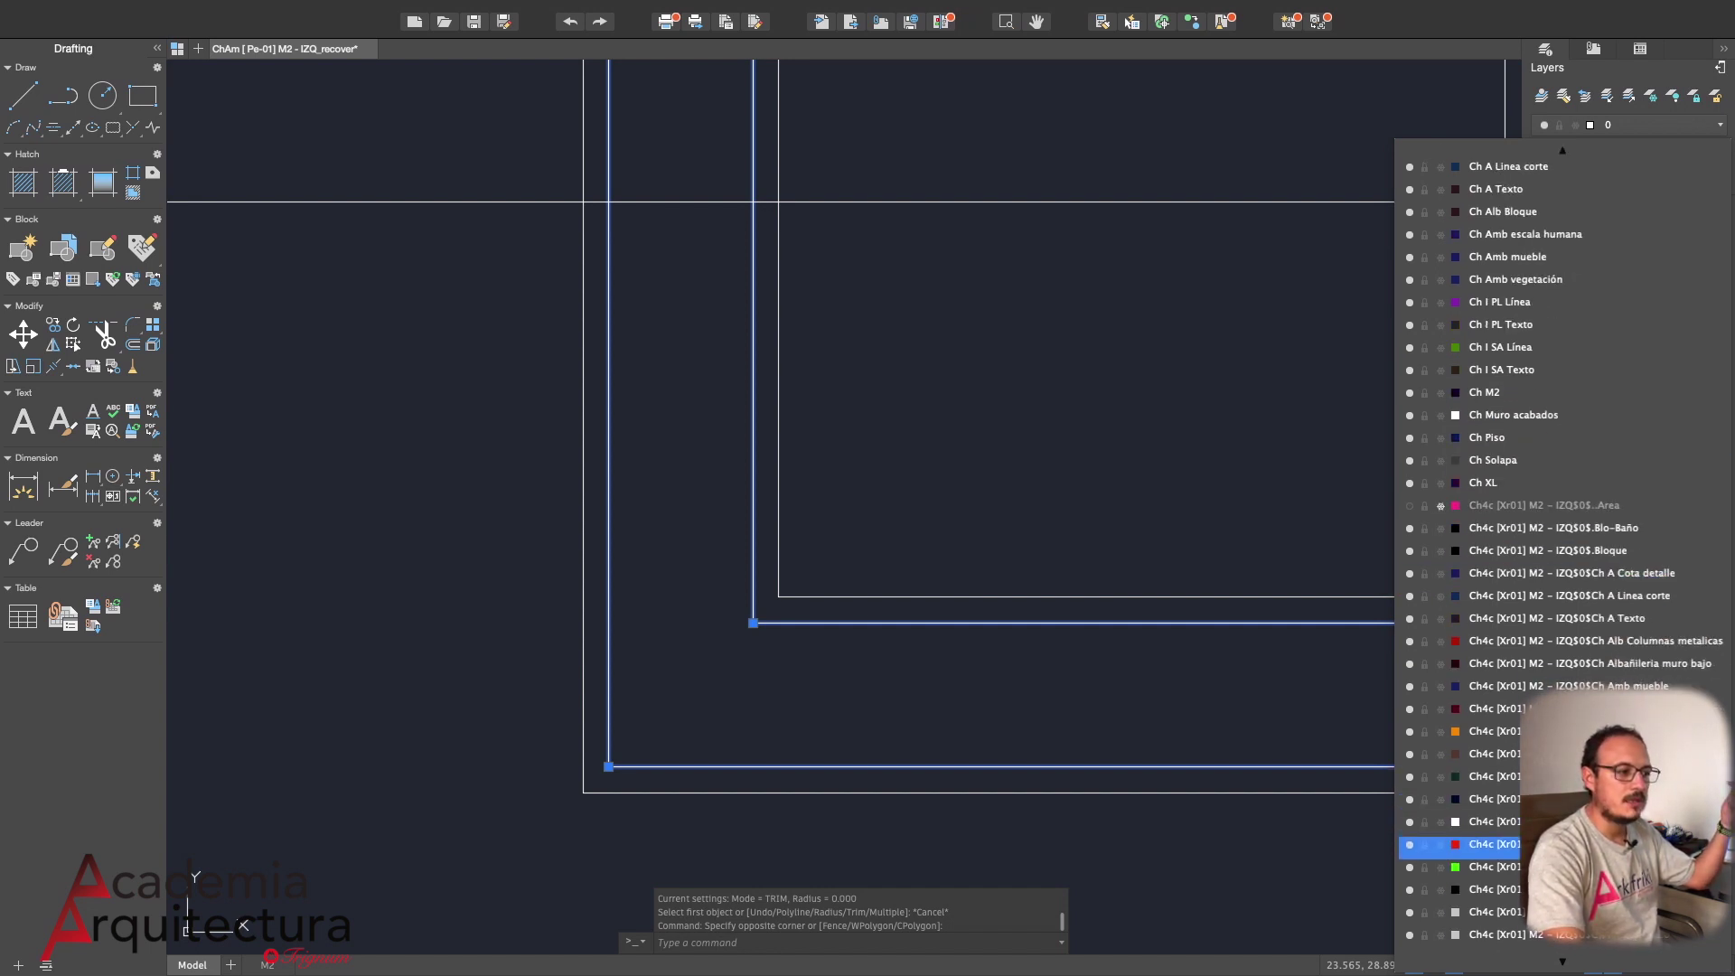
pyautogui.scroll(-1, 1573, 819)
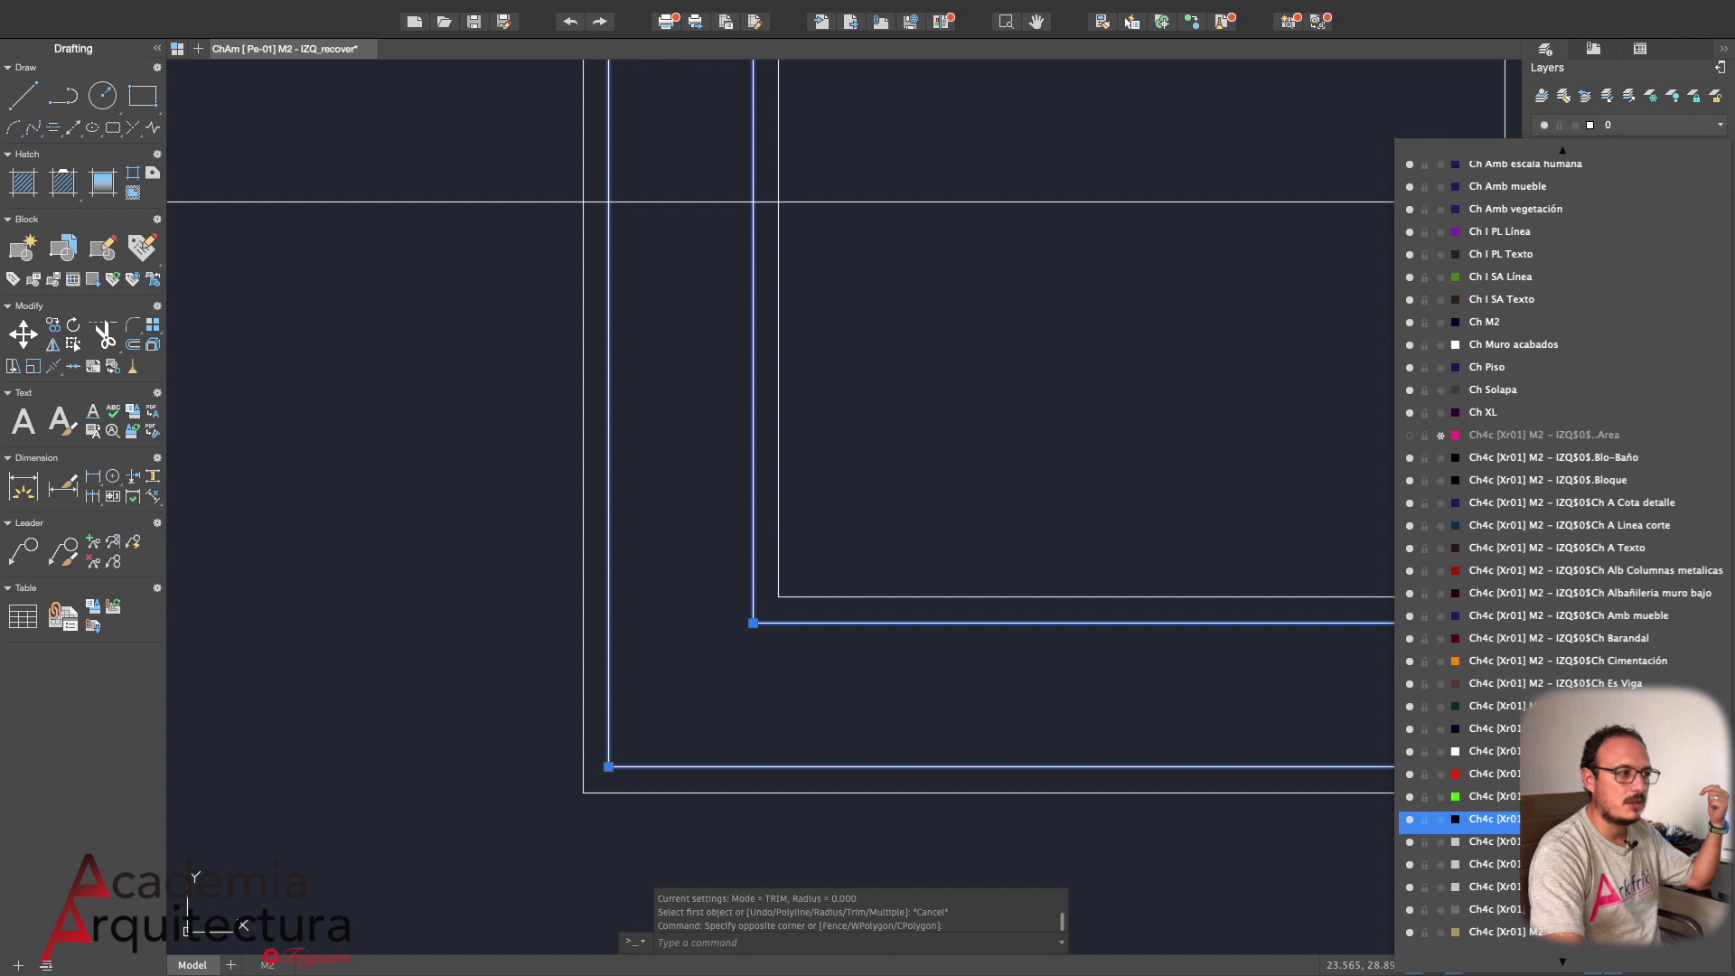
pyautogui.scroll(-1, 1564, 818)
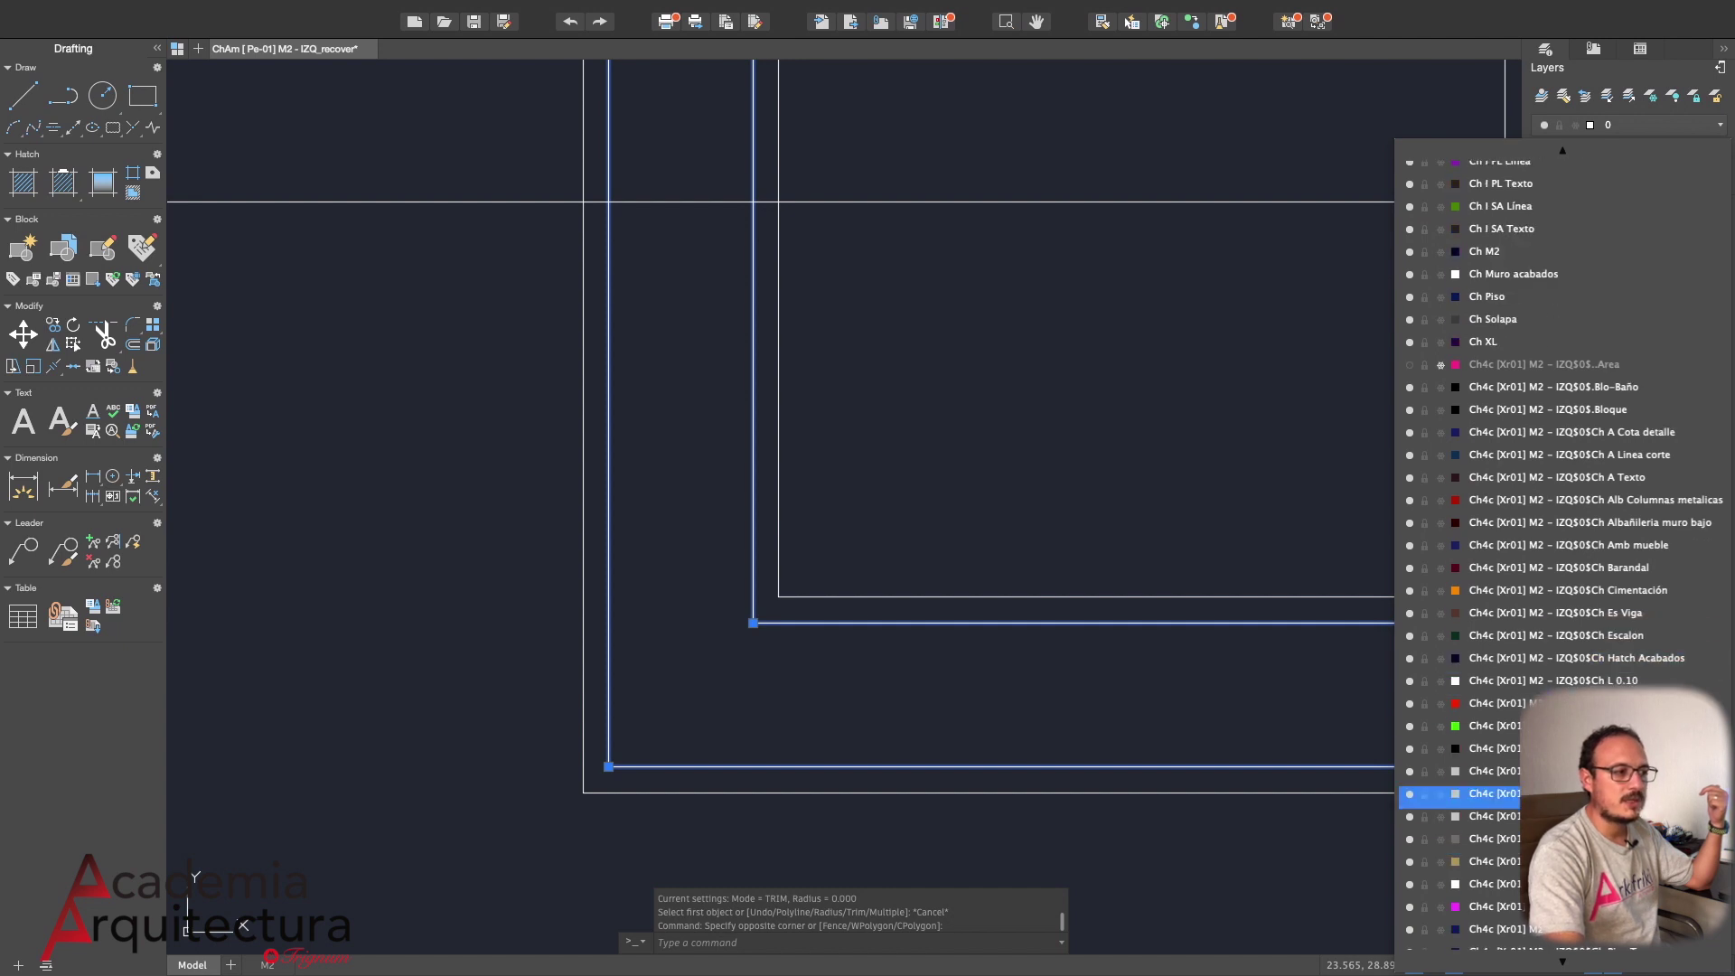
pyautogui.scroll(-3, 1563, 787)
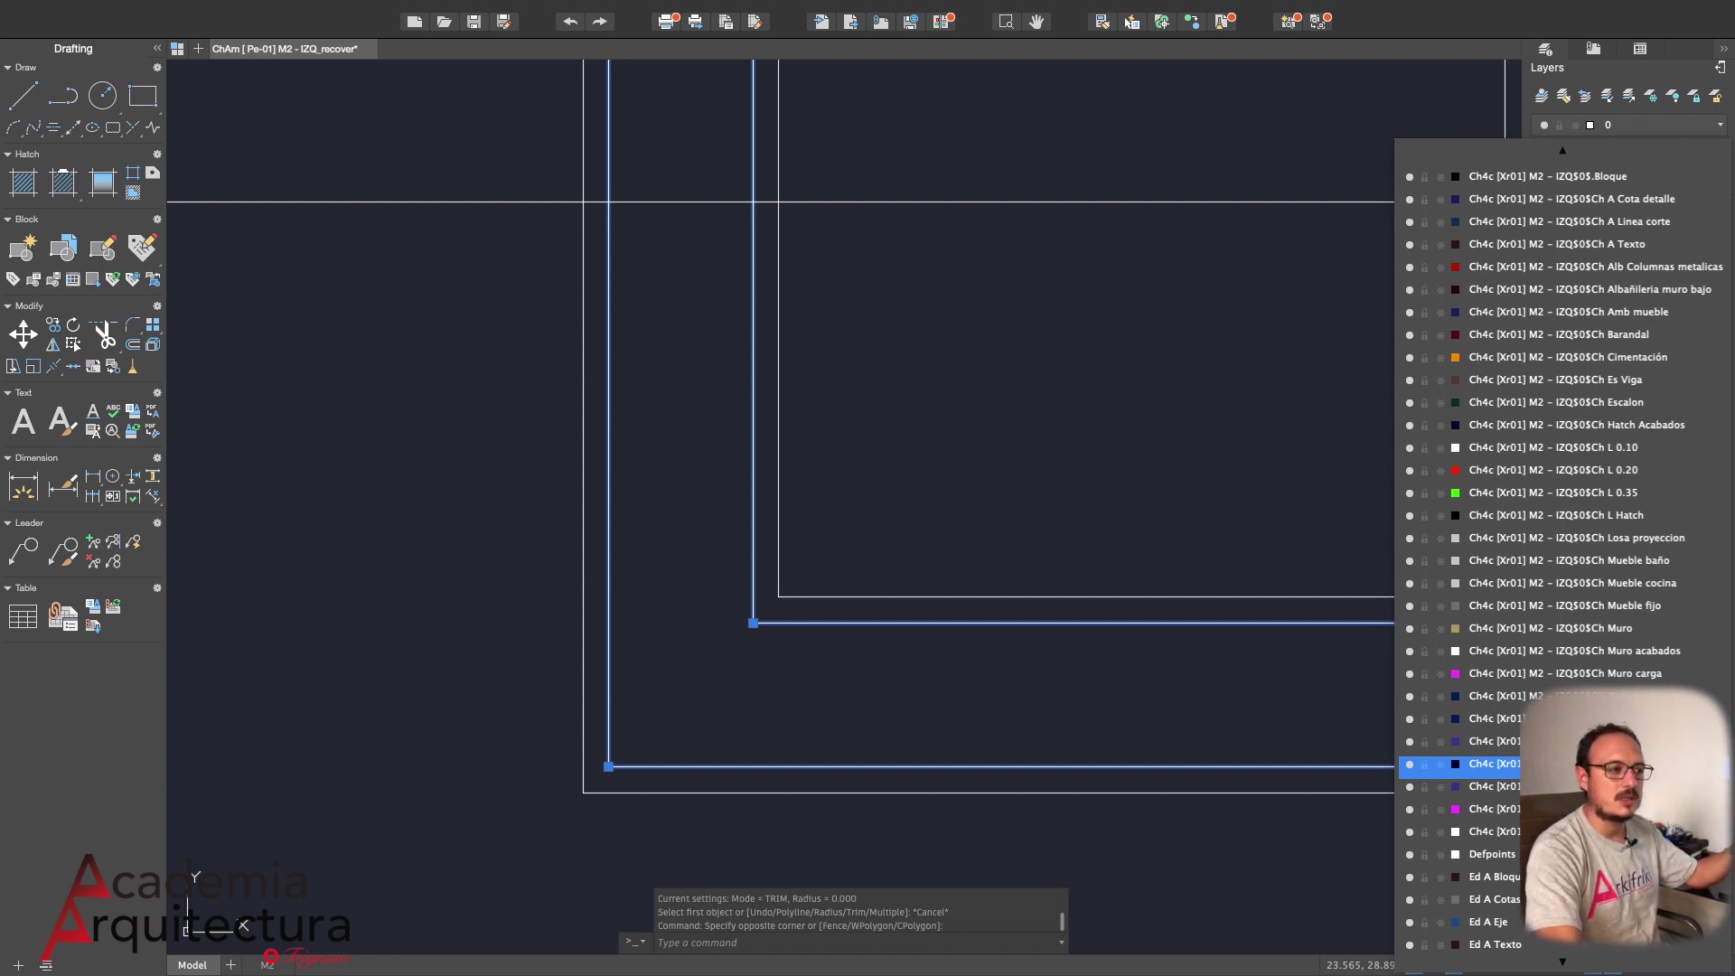
pyautogui.scroll(-5, 1491, 768)
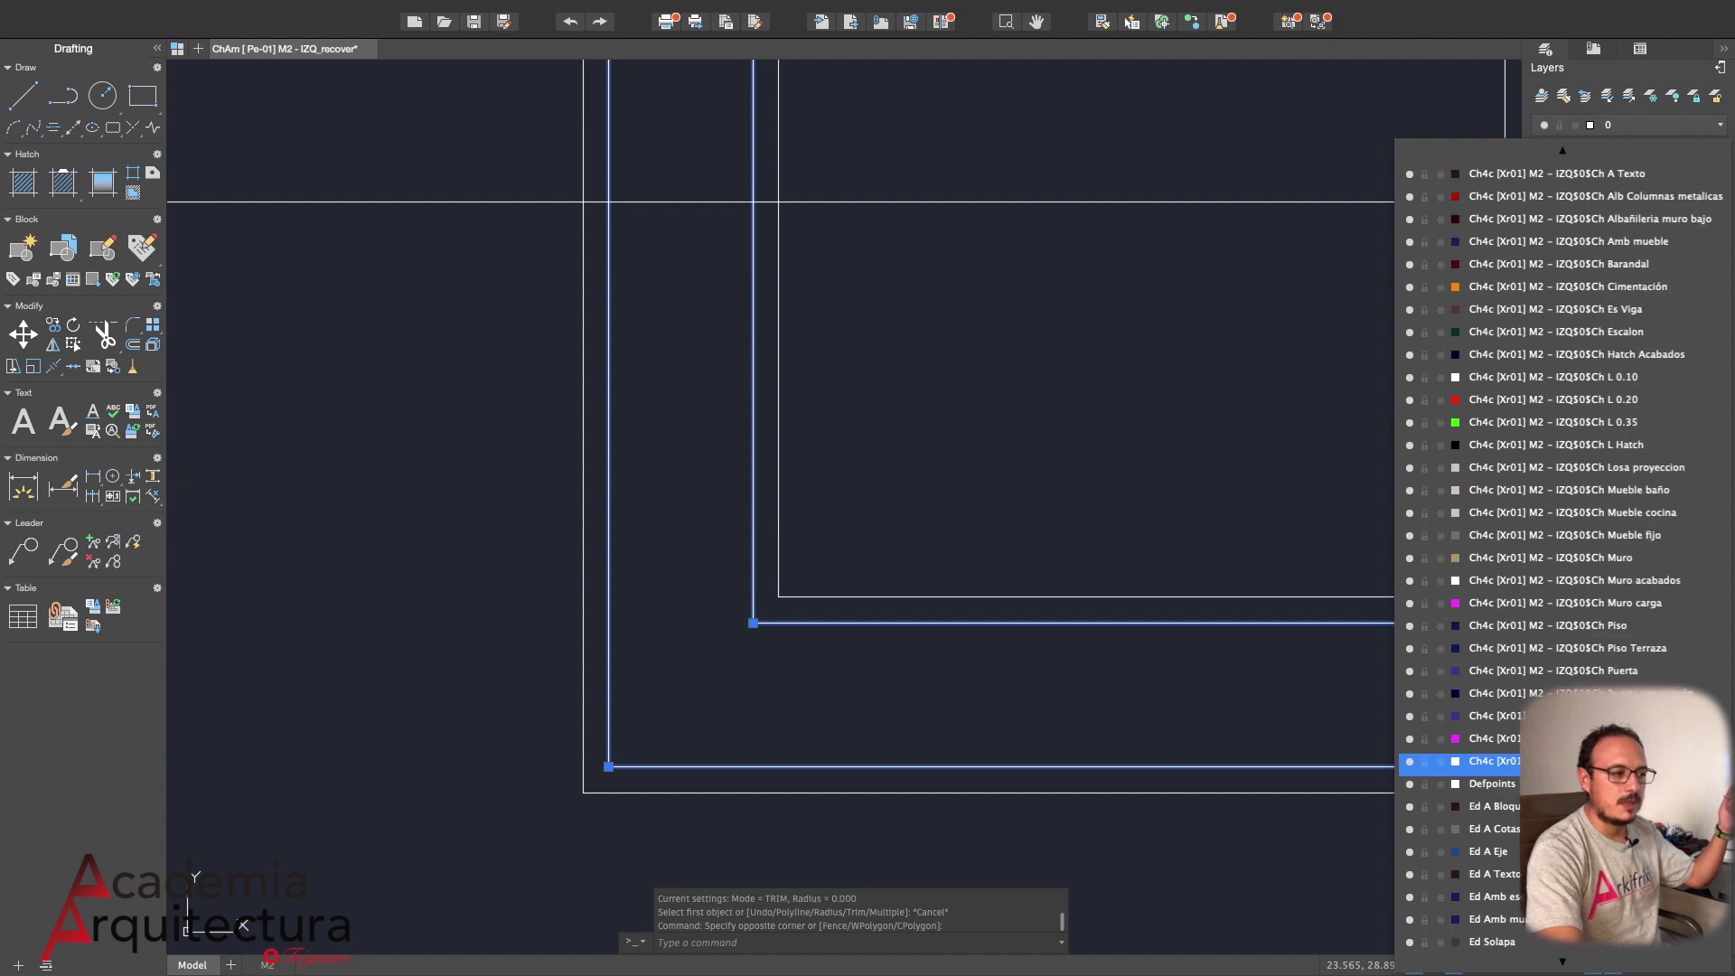
pyautogui.scroll(-5, 1491, 768)
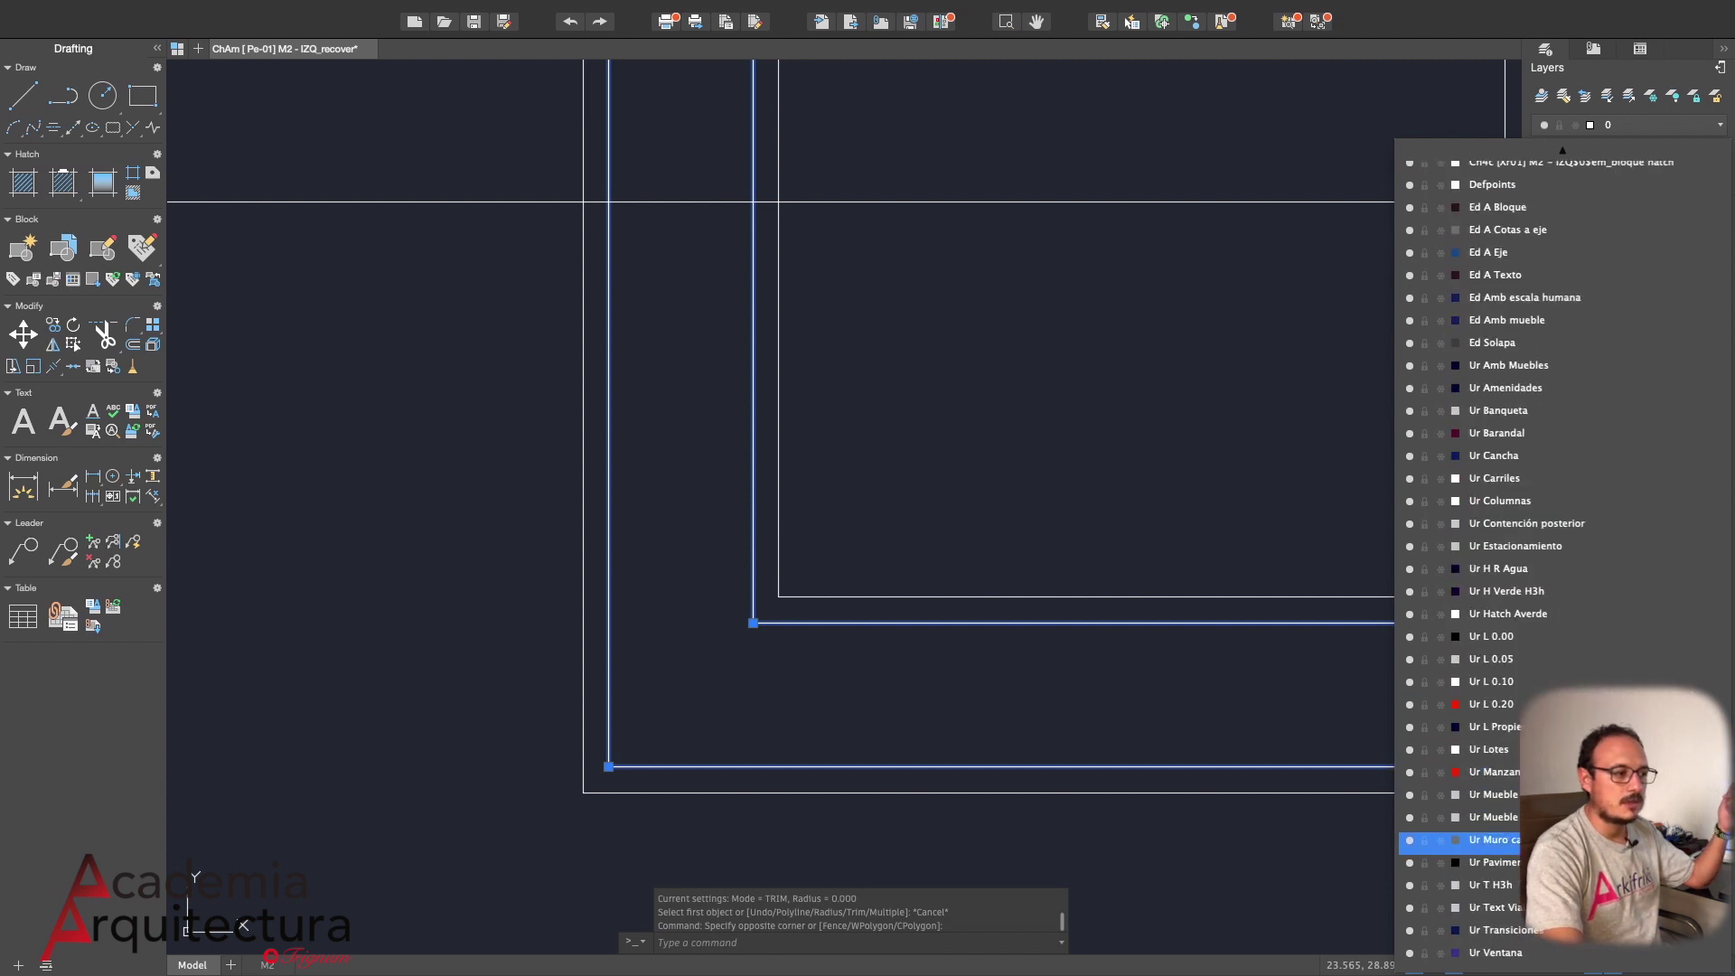
pyautogui.scroll(10, 1491, 787)
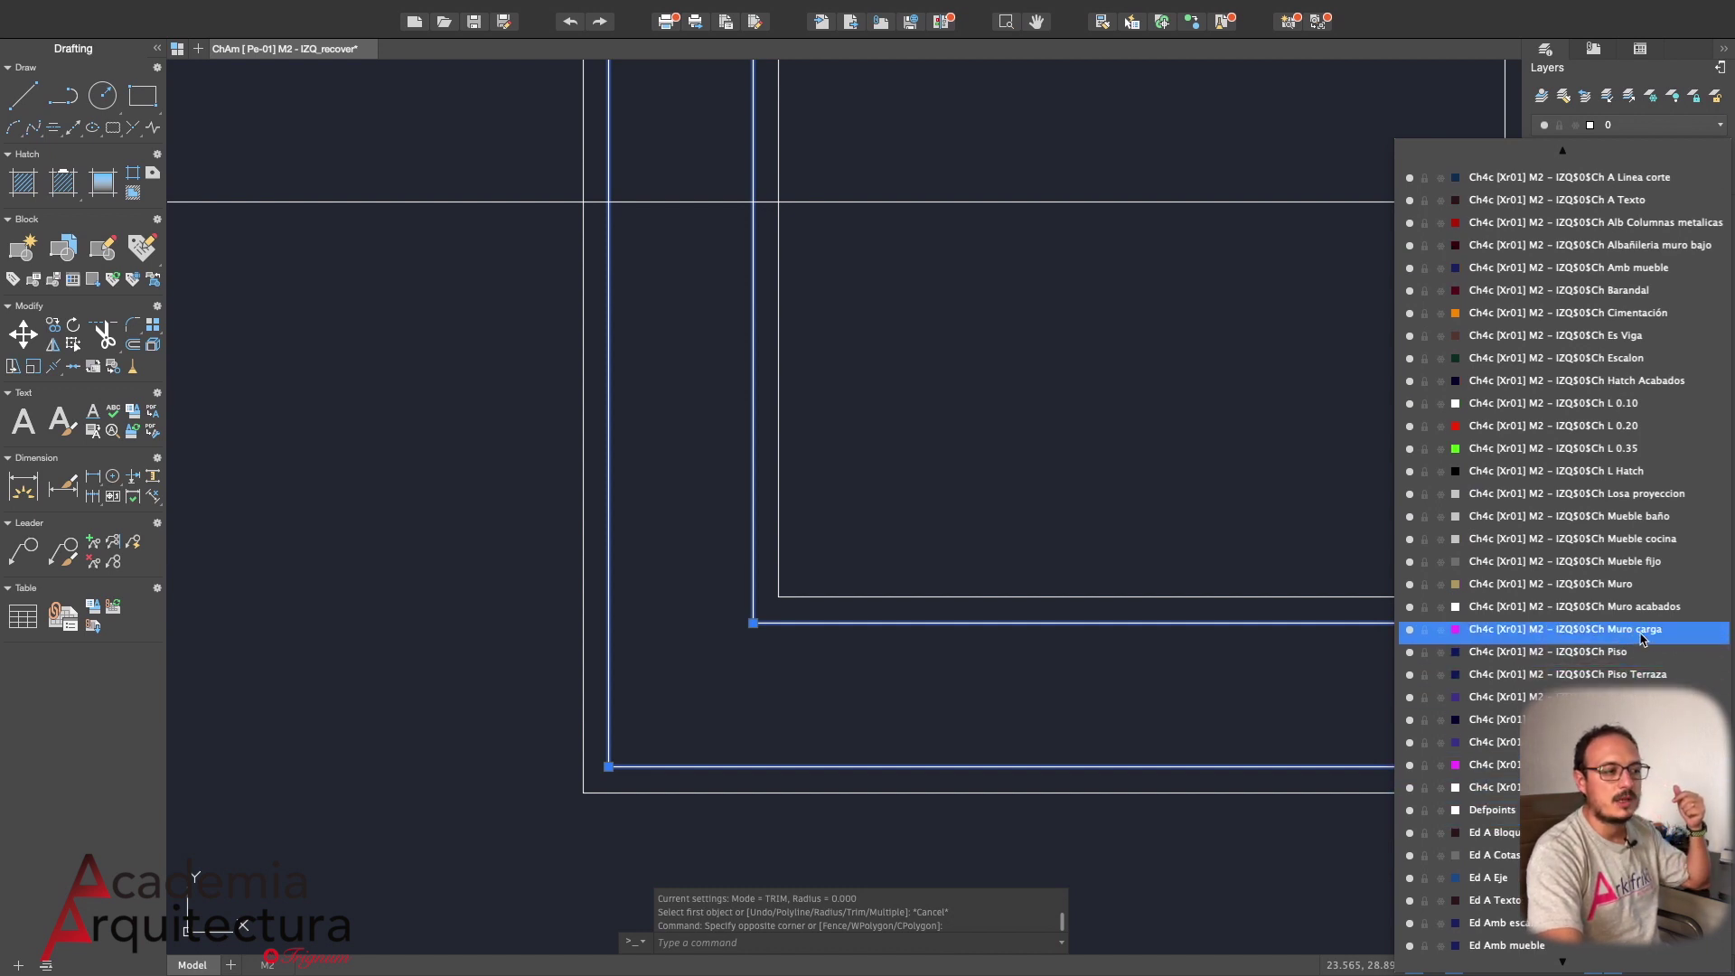
pyautogui.click(1642, 632)
pyautogui.press('Escape')
# Pan the view along the bottom wall toward the bottom-right corner
pyautogui.scroll(-4, 1141, 704)
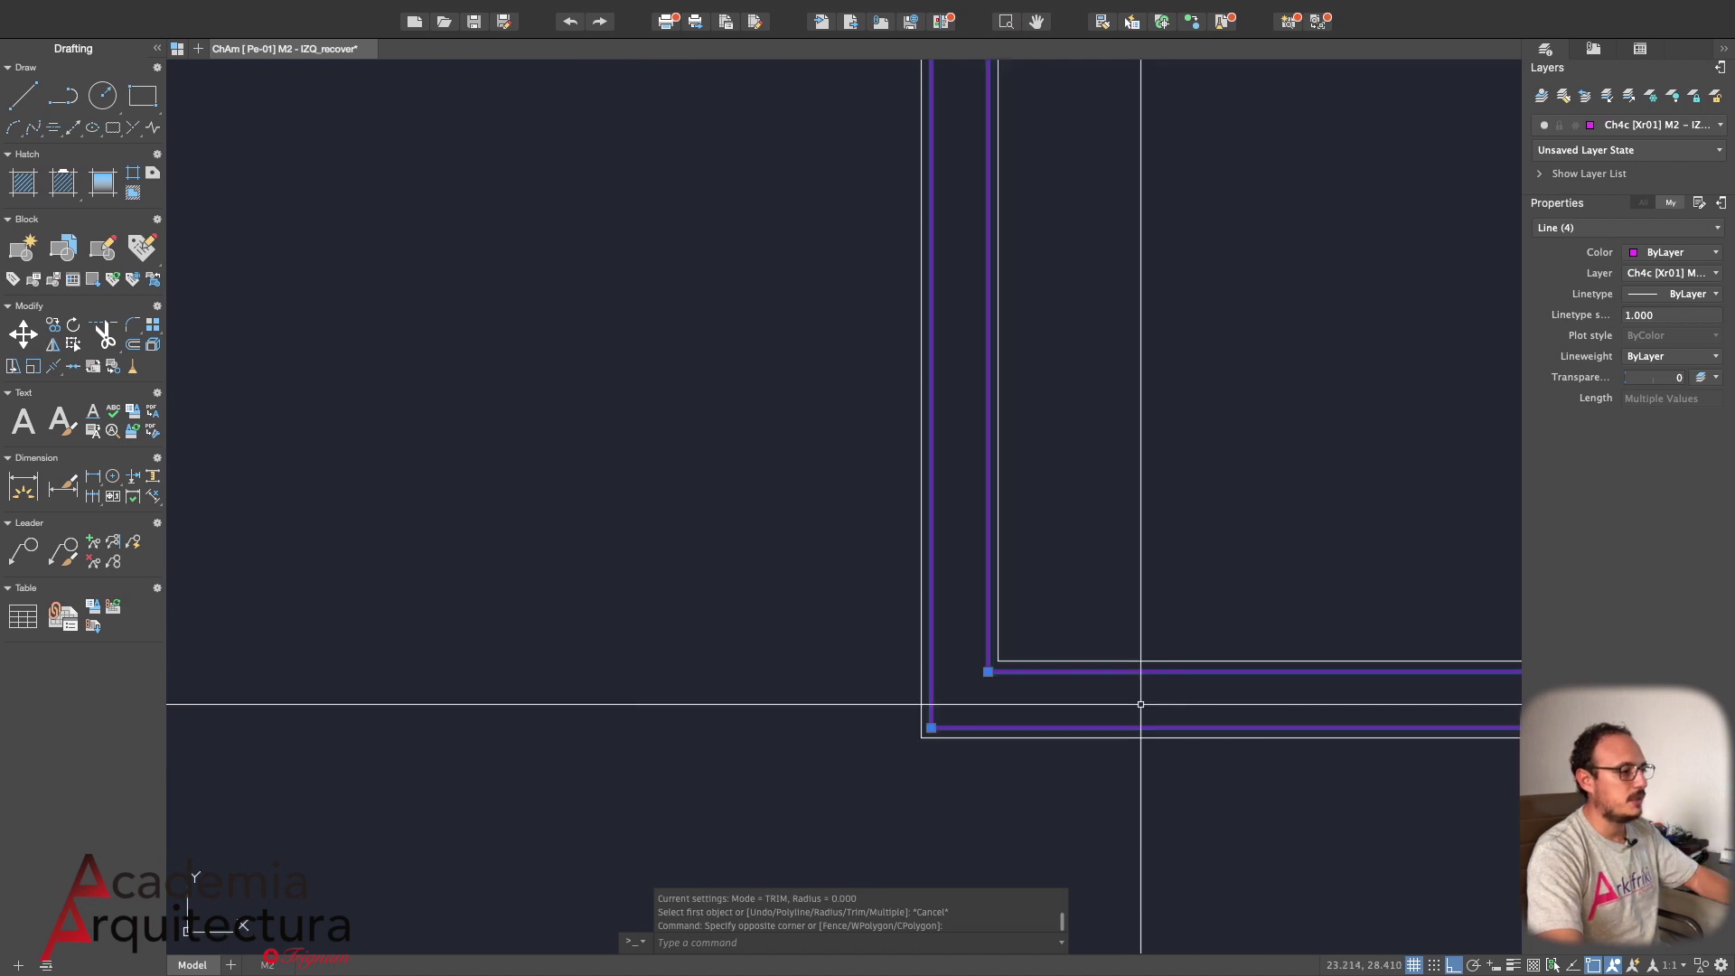
pyautogui.scroll(-1, 1143, 705)
pyautogui.moveTo(1264, 706); pyautogui.dragTo(904, 687, button='middle')
pyautogui.scroll(-3, 1062, 678)
pyautogui.scroll(5, 1235, 672)
pyautogui.moveTo(1234, 672); pyautogui.dragTo(1004, 713, button='middle')
# Start MATCHPROP with the purple bottom wall line as the source
pyautogui.write('ma')
pyautogui.press('Return')
pyautogui.click(1136, 731)
pyautogui.click(1162, 702)
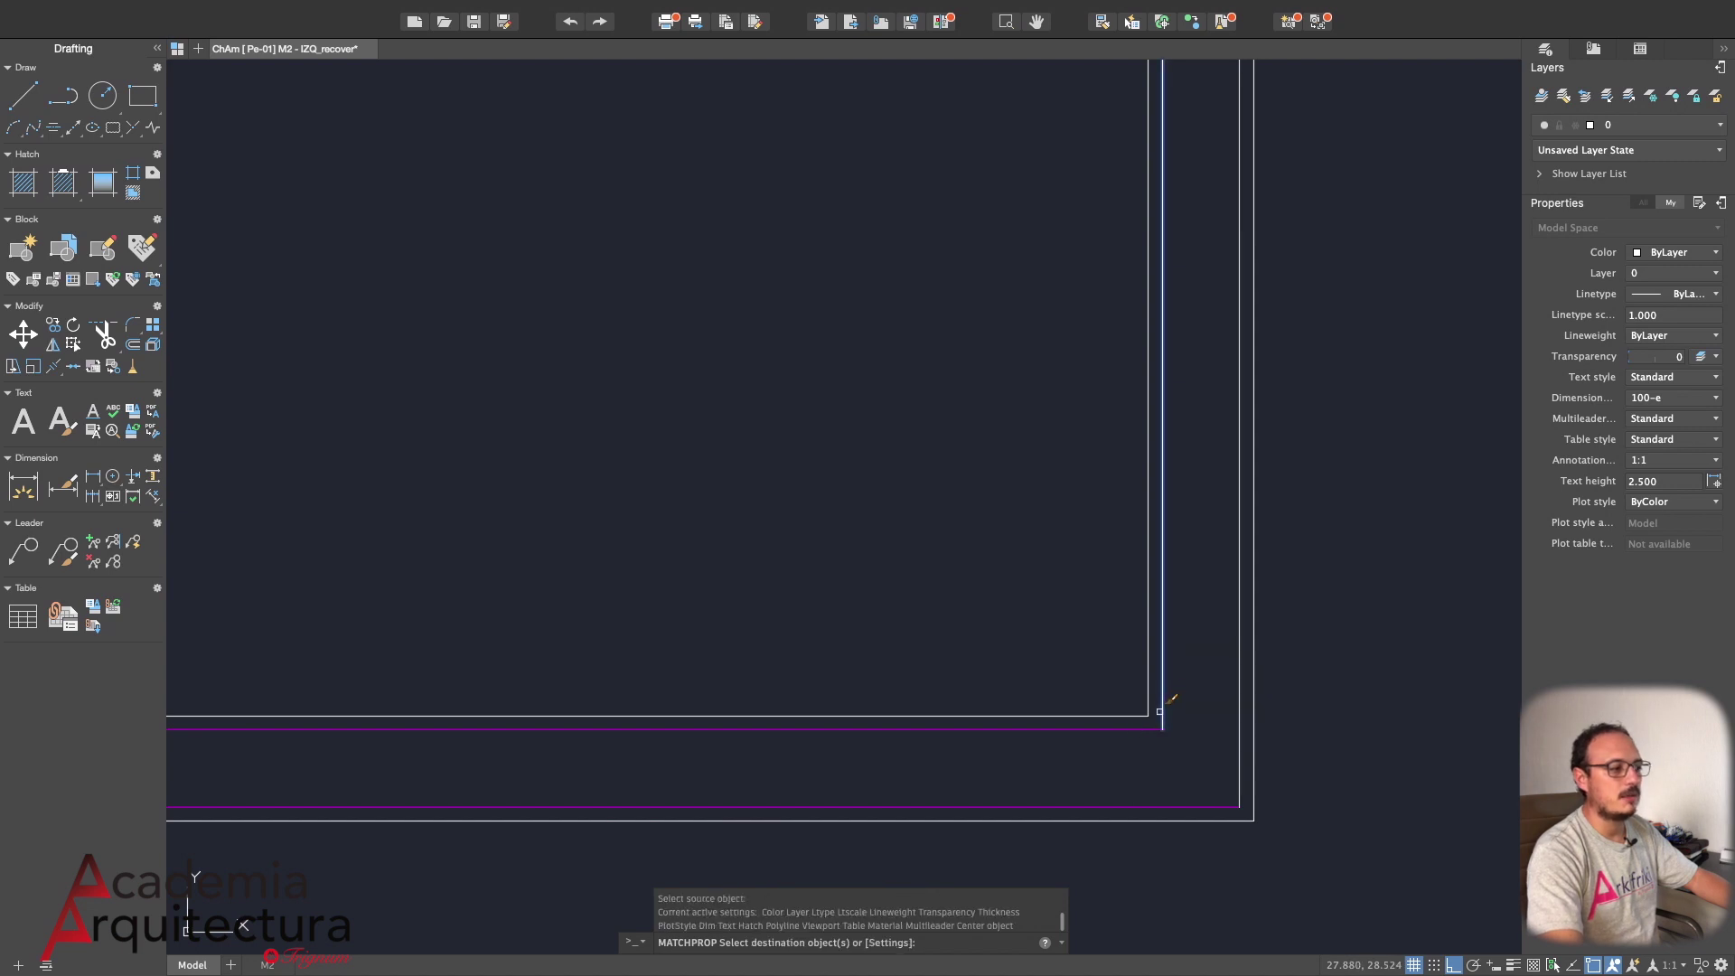
pyautogui.press('Escape')
pyautogui.click(1037, 730)
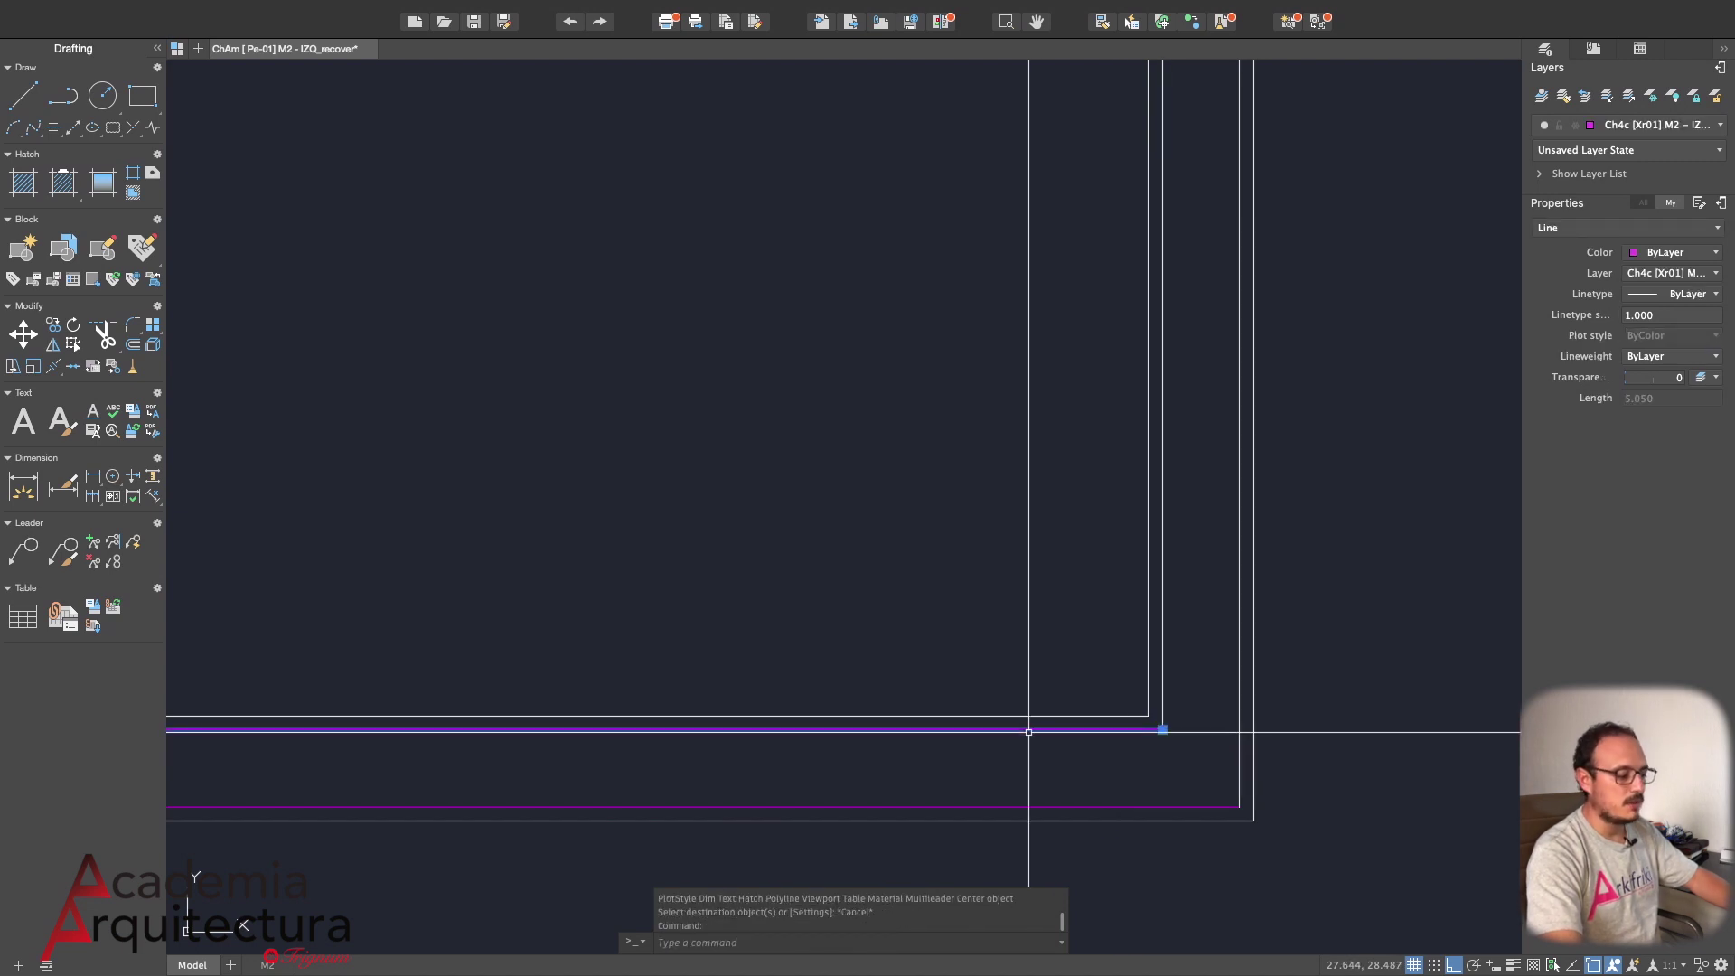
pyautogui.write('ma')
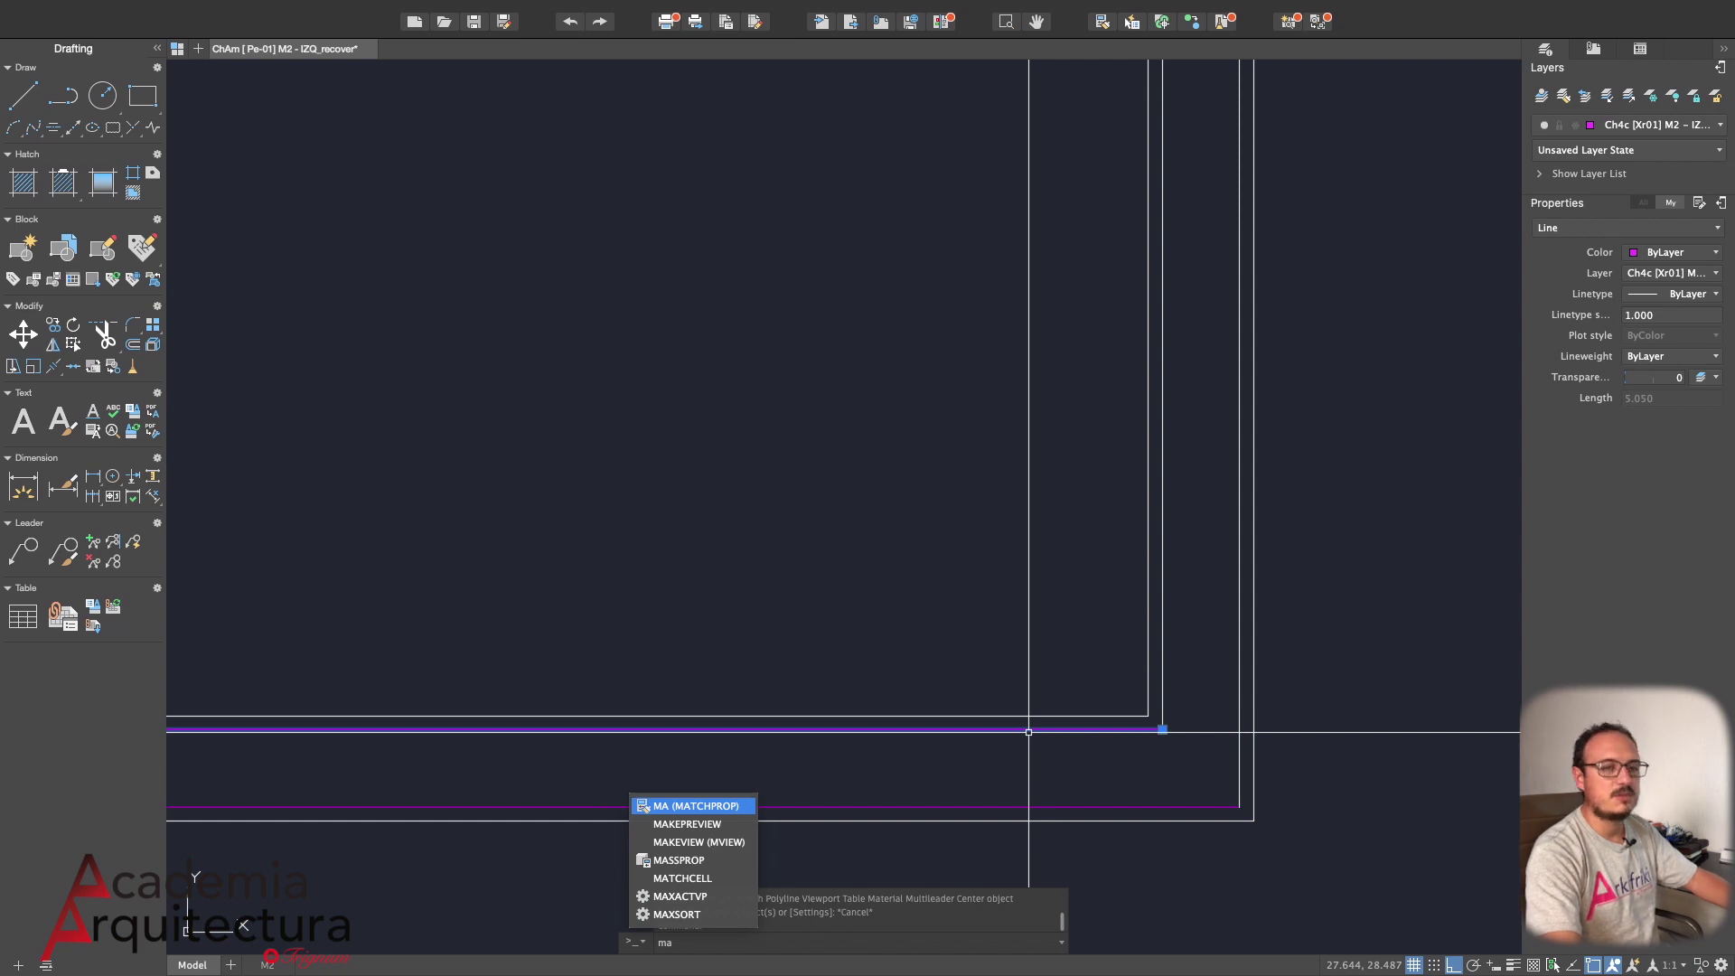
pyautogui.press('Return')
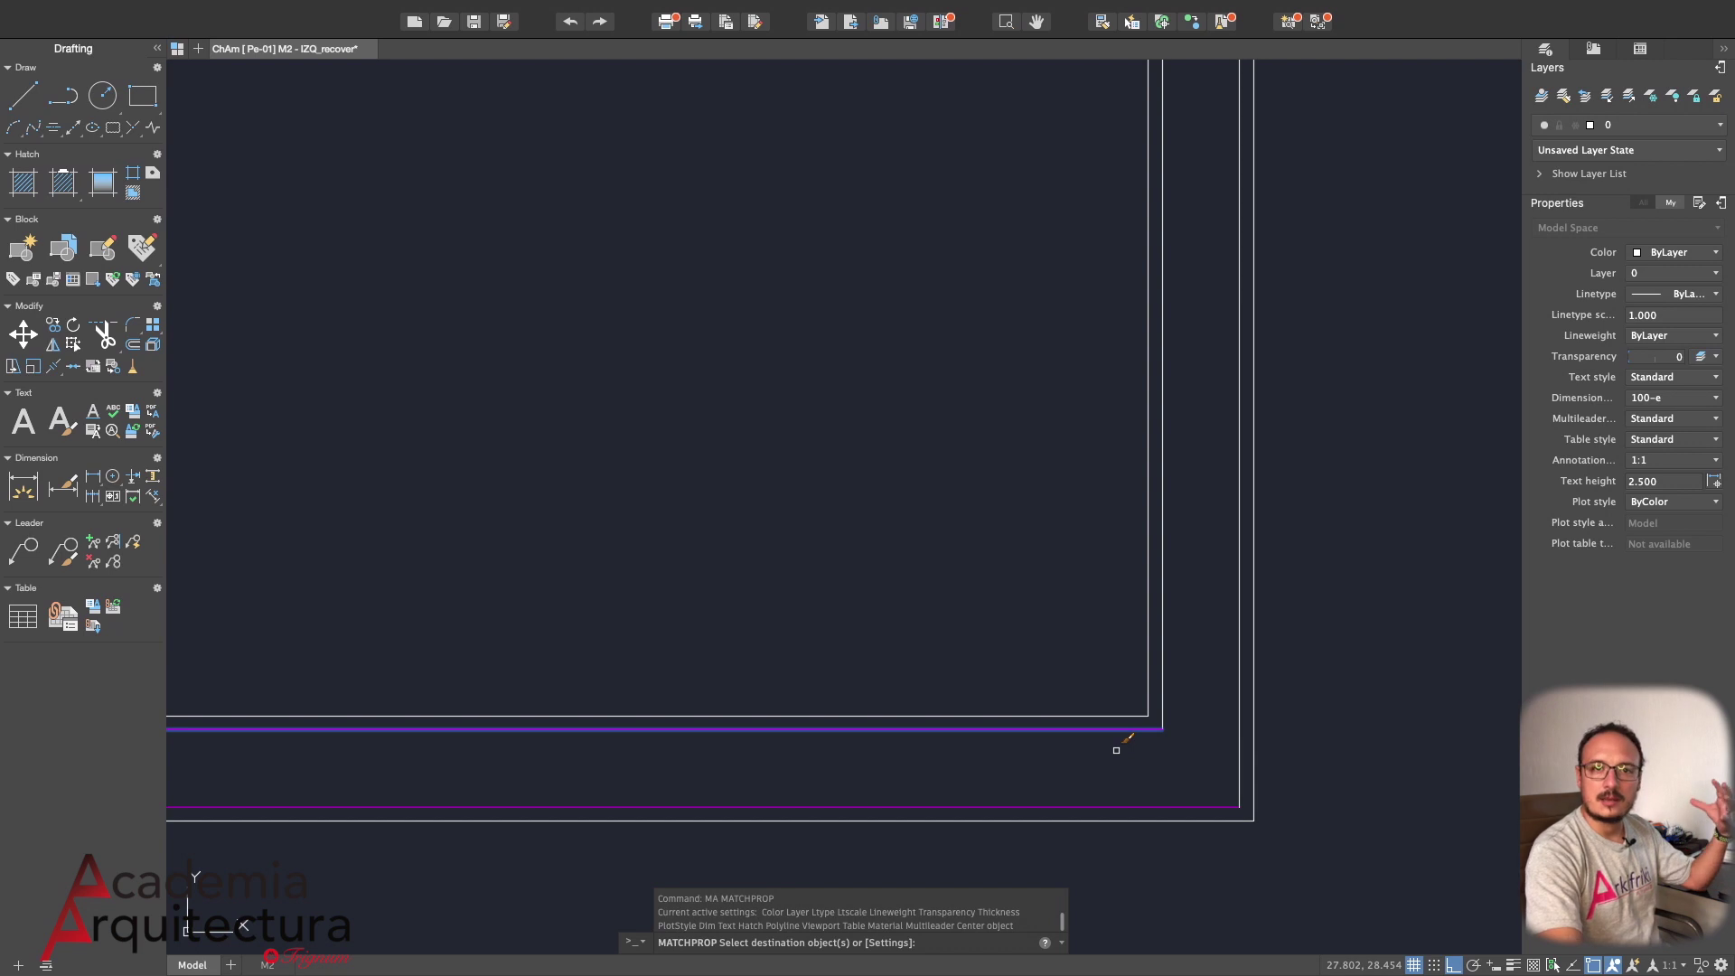
# Turn the inner and outer right and top wall lines purple
pyautogui.click(1163, 669)
pyautogui.click(1239, 667)
pyautogui.scroll(-3, 1239, 667)
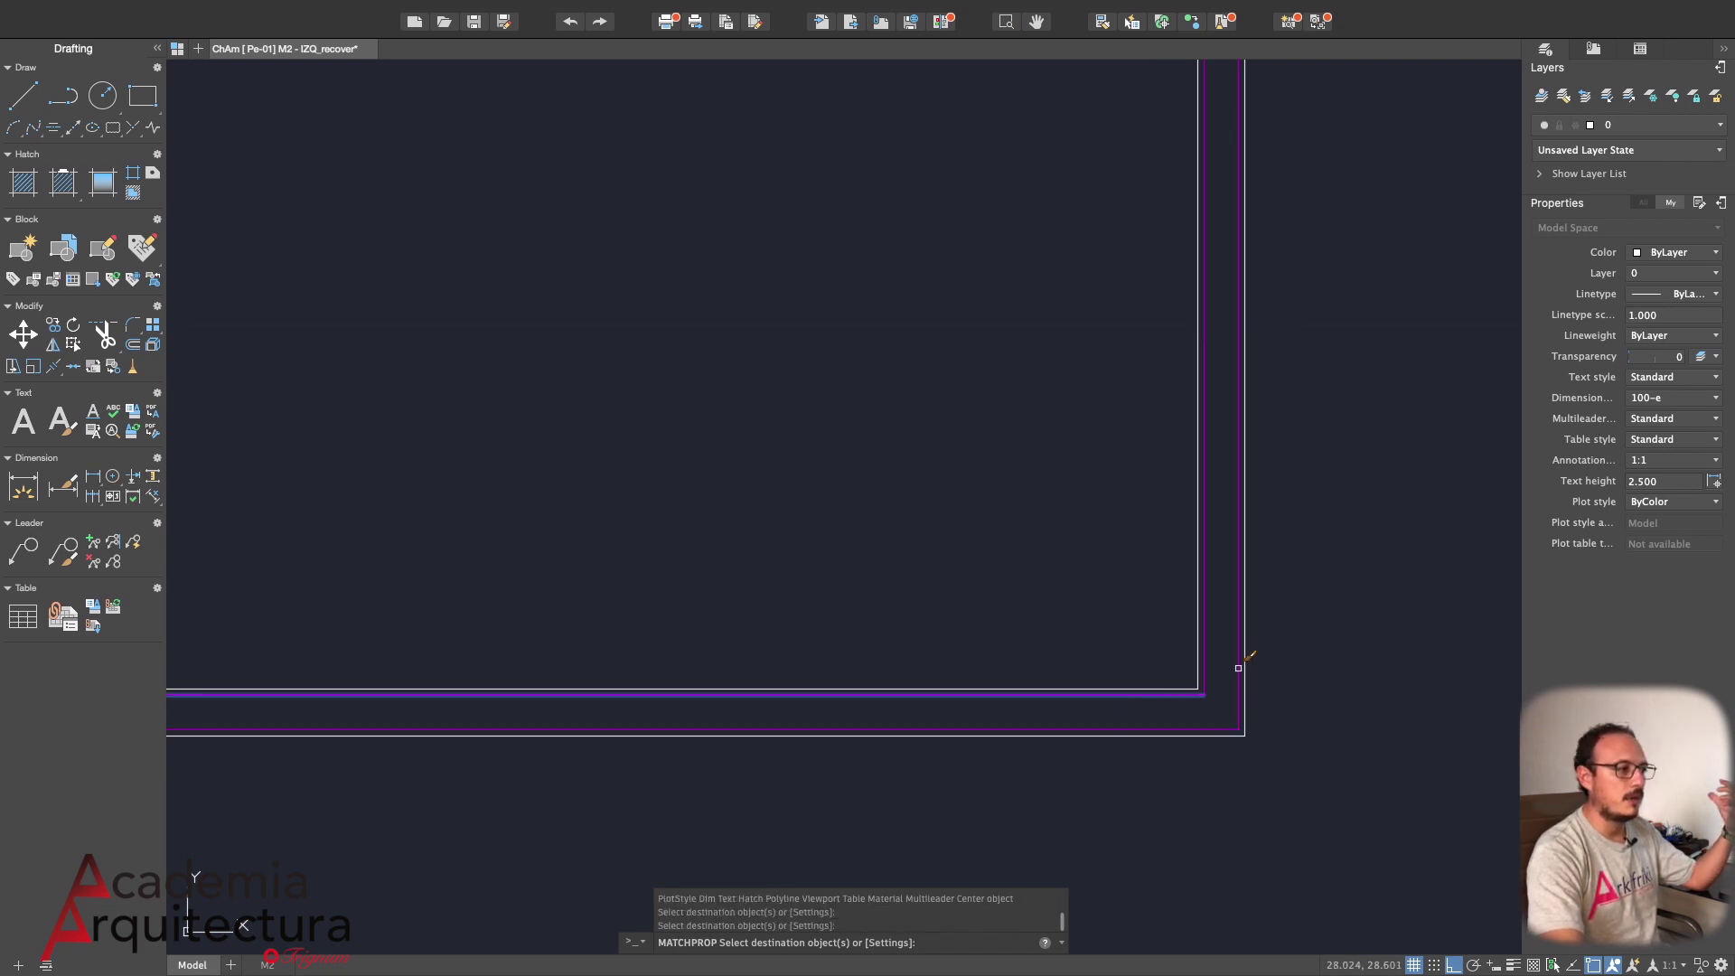
pyautogui.scroll(-3, 1196, 267)
pyautogui.scroll(3, 1211, 359)
pyautogui.scroll(2, 1211, 360)
pyautogui.click(1159, 331)
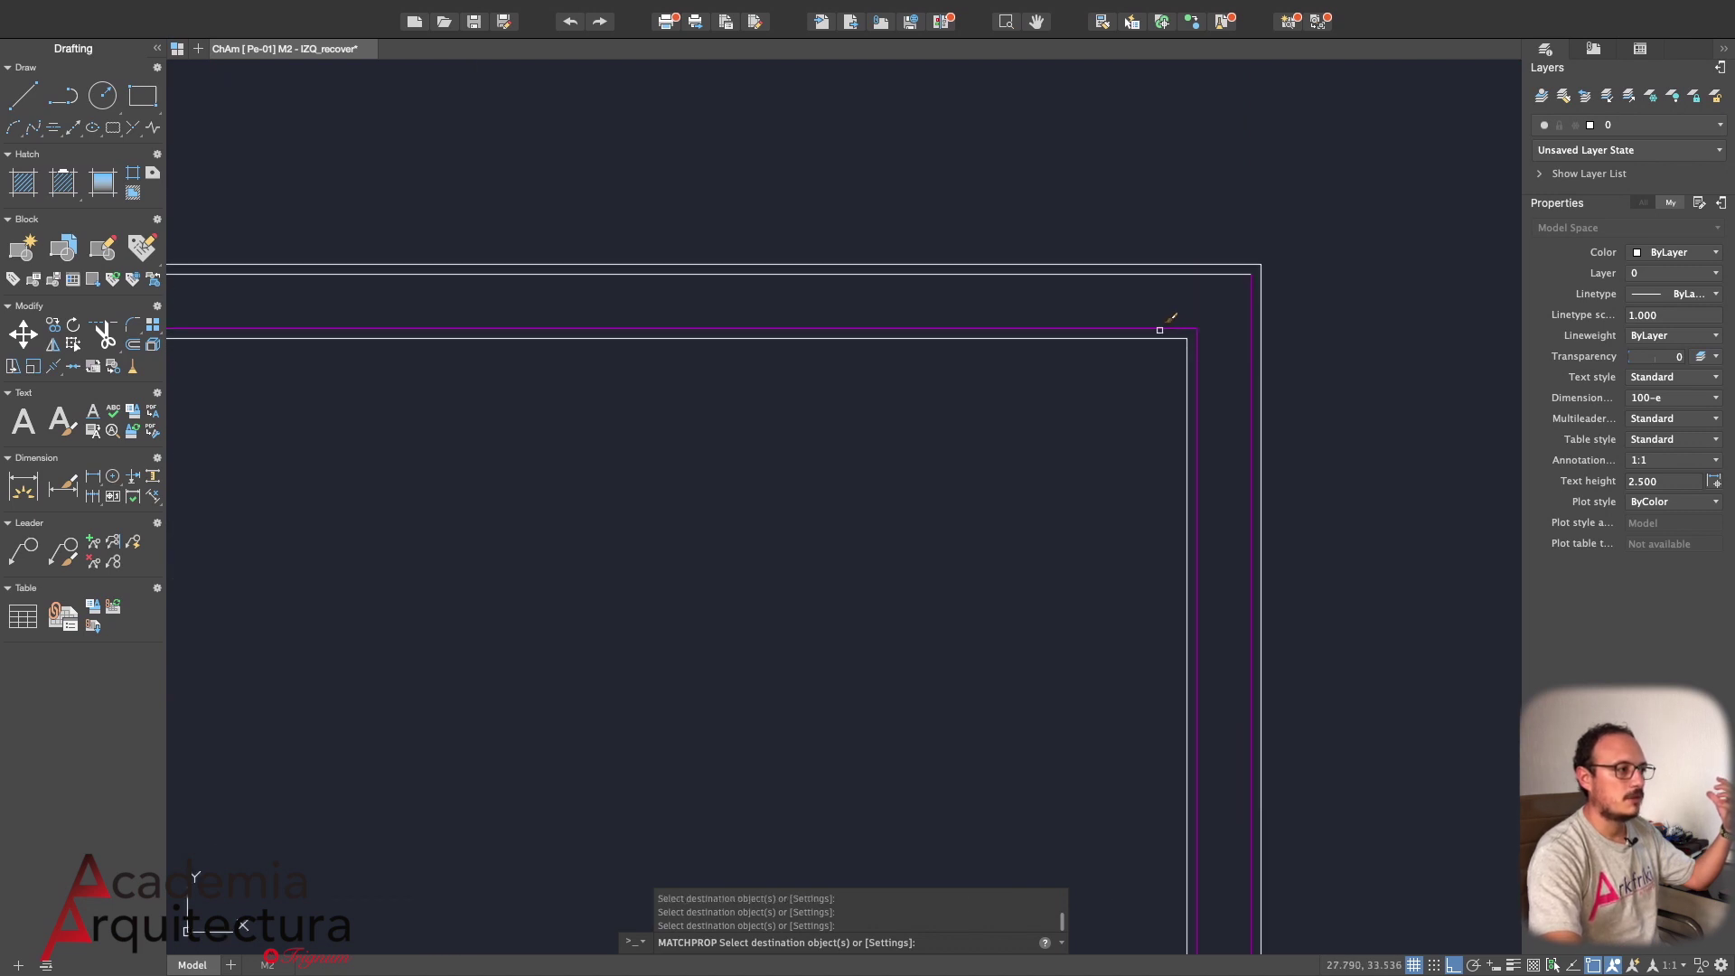
pyautogui.click(1158, 275)
# Finish matching properties and recentre the whole wall square in view
pyautogui.scroll(-2, 1162, 294)
pyautogui.scroll(-2, 1163, 341)
pyautogui.scroll(-1, 1112, 398)
pyautogui.press('Escape')
pyautogui.moveTo(1053, 473); pyautogui.dragTo(919, 378, button='middle')
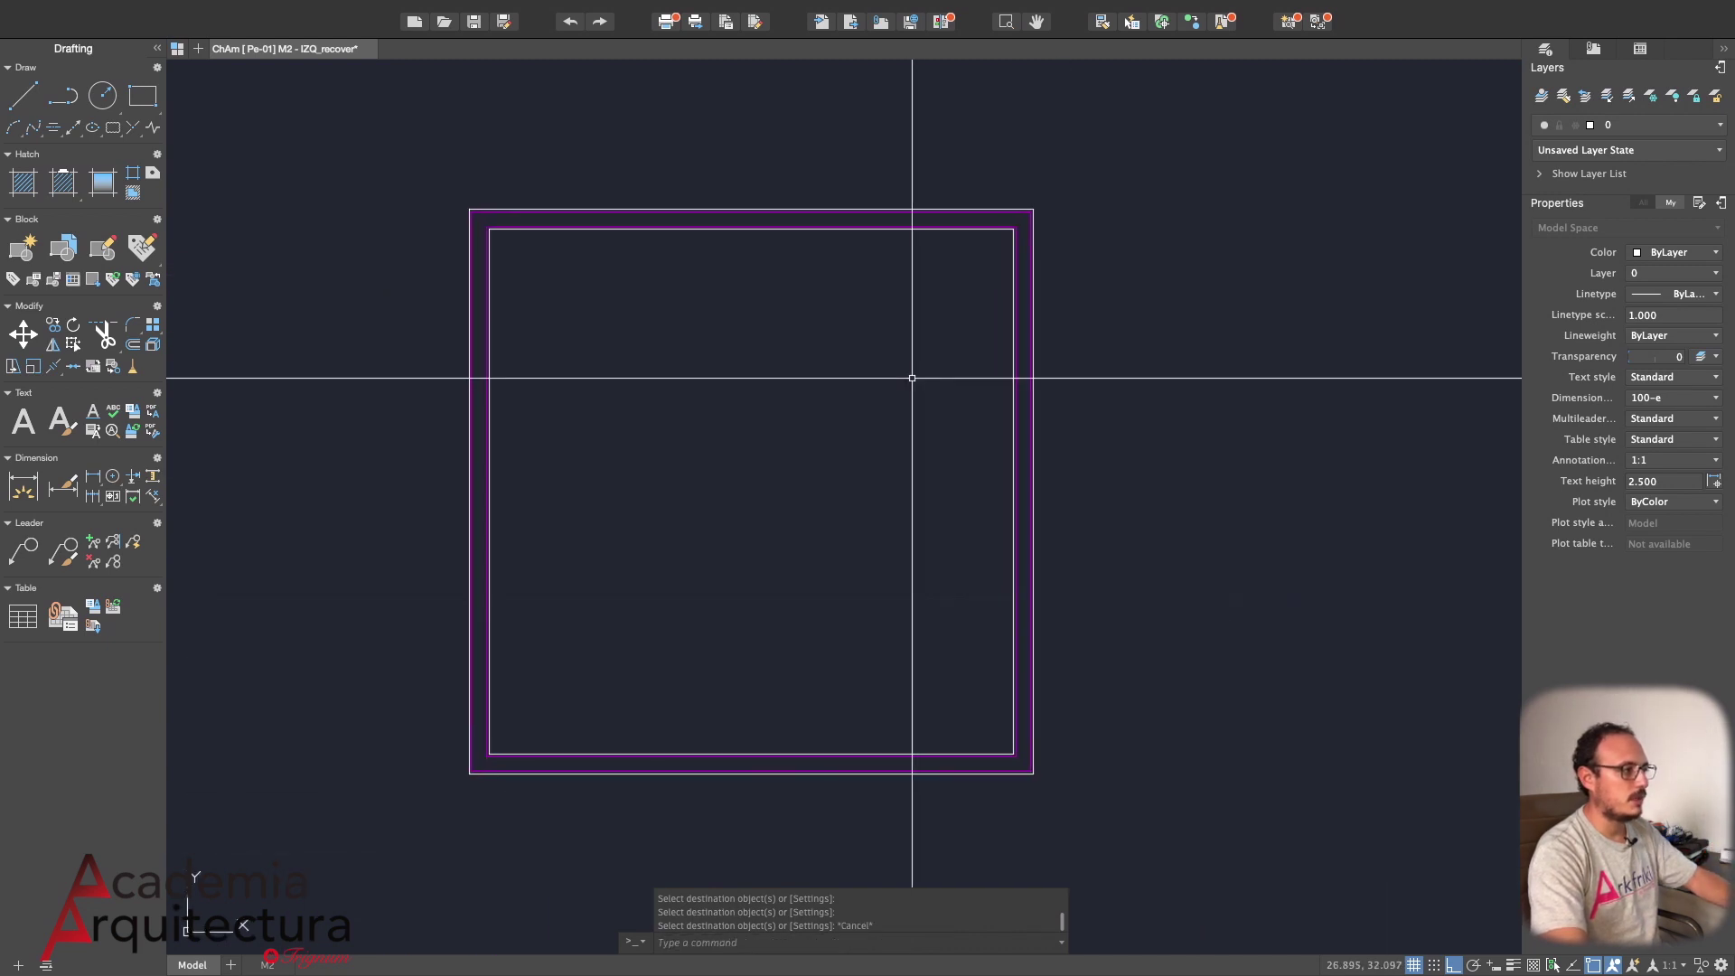
pyautogui.scroll(1, 852, 402)
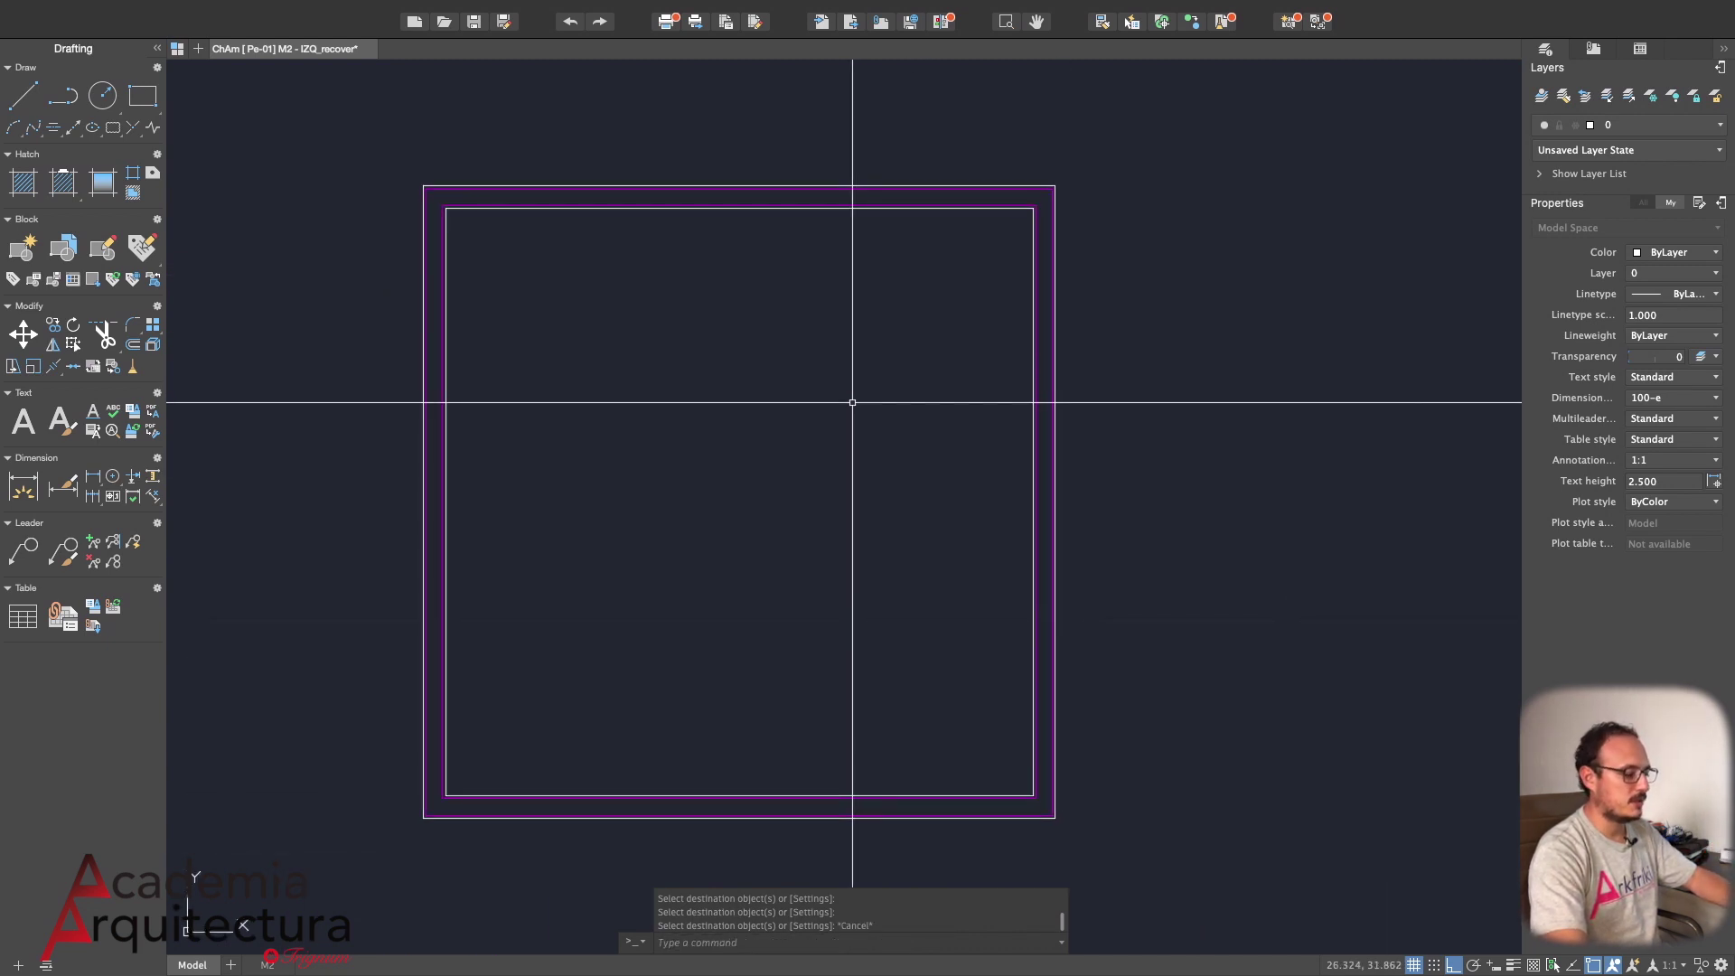
pyautogui.moveTo(670, 552); pyautogui.dragTo(697, 465, button='middle')
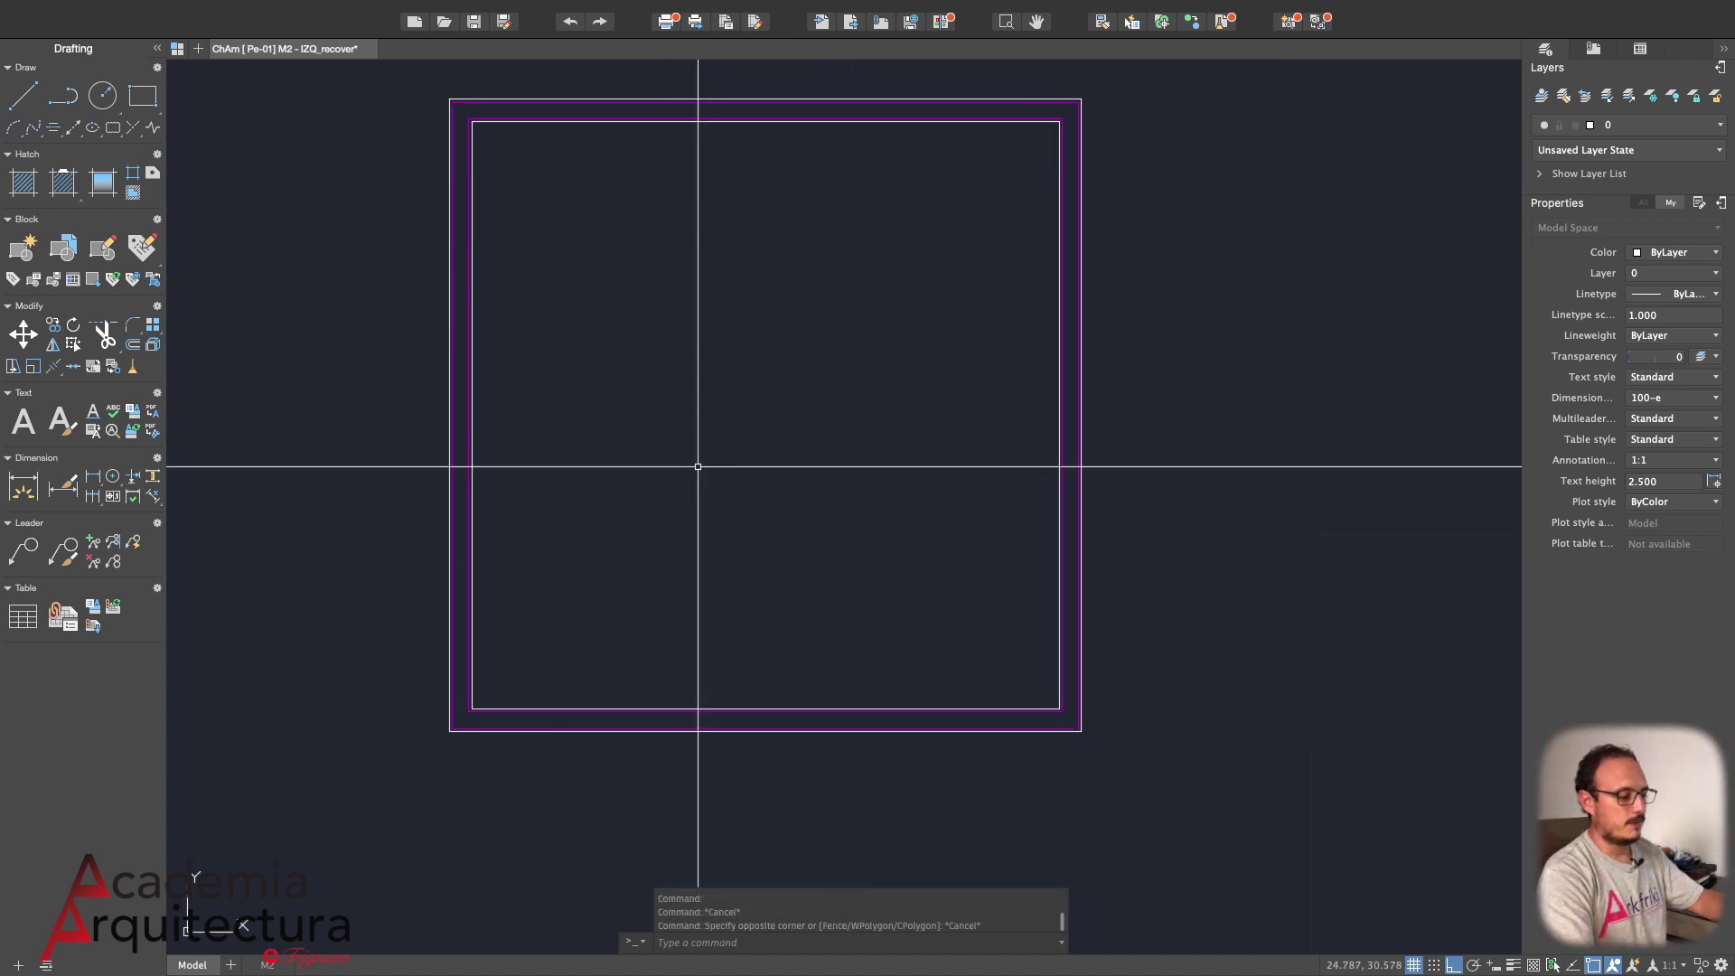
pyautogui.write('l')
pyautogui.press('Return')
# Offset the inner right wall line 1 unit toward the interior to mark the door edge
pyautogui.click(1059, 710)
pyautogui.press('Escape')
pyautogui.scroll(5, 1012, 732)
pyautogui.write('o')
pyautogui.press('Return')
pyautogui.write('1')
pyautogui.press('Return')
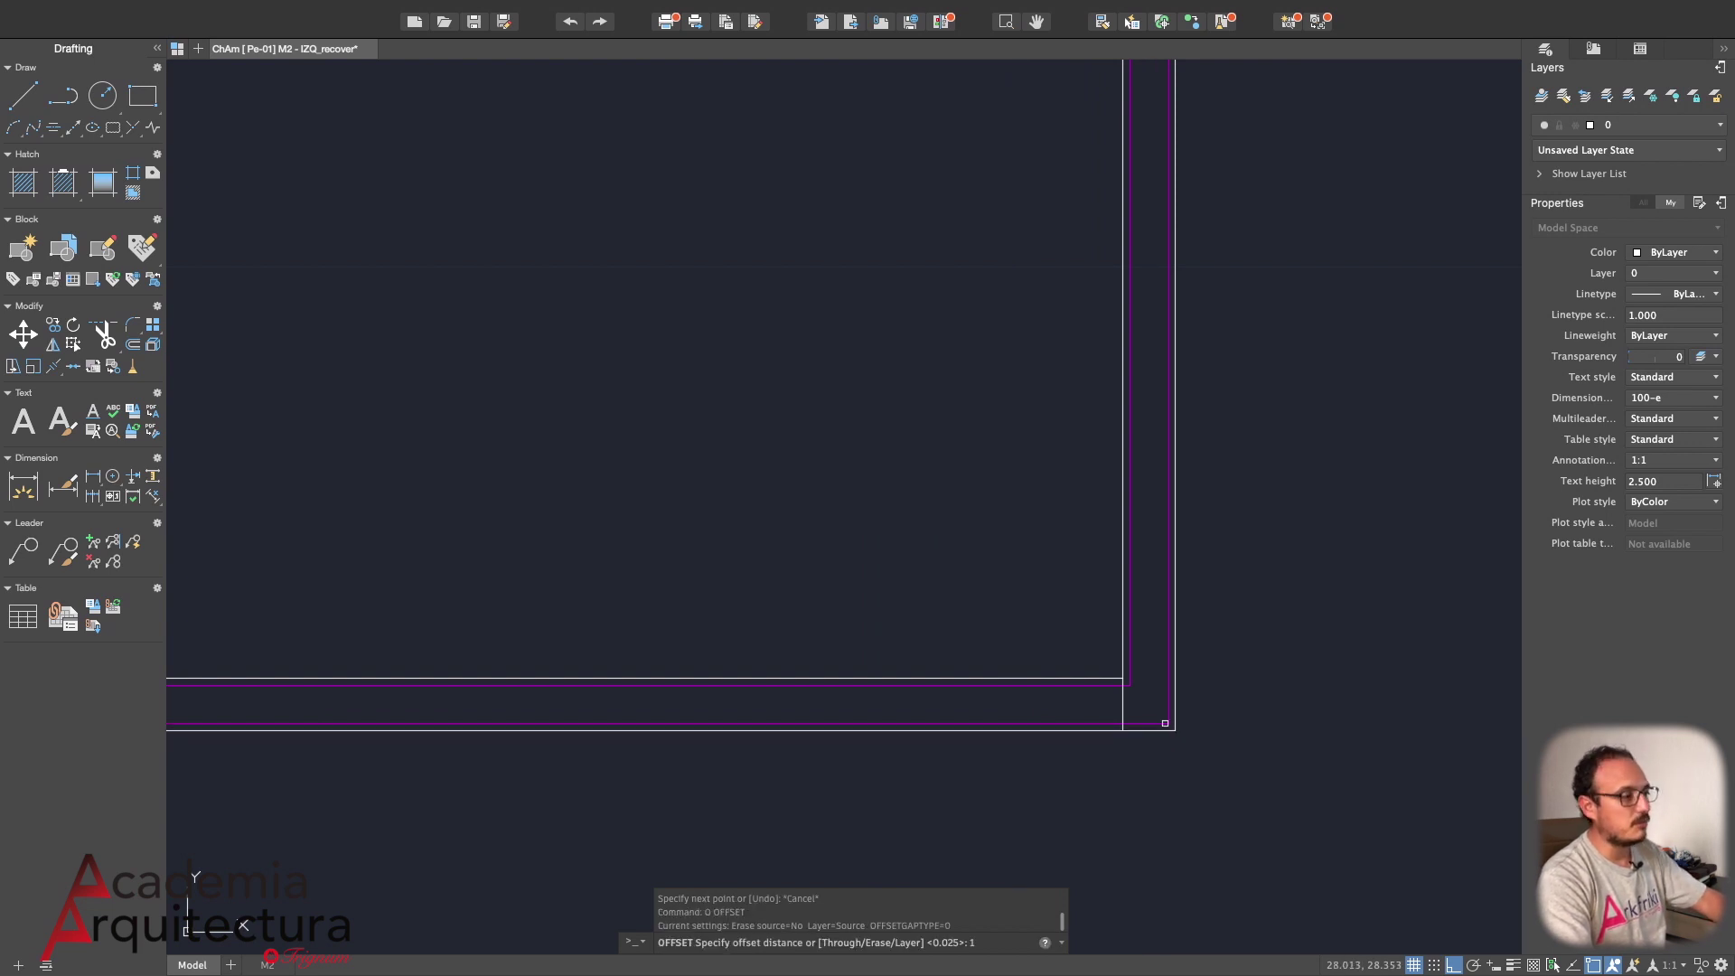
pyautogui.click(1123, 705)
pyautogui.click(874, 709)
pyautogui.press('Escape')
# Trim the bottom wall lines with a crossing window to cut out the door gap
pyautogui.scroll(-2, 608, 712)
pyautogui.write('tr')
pyautogui.press('Return')
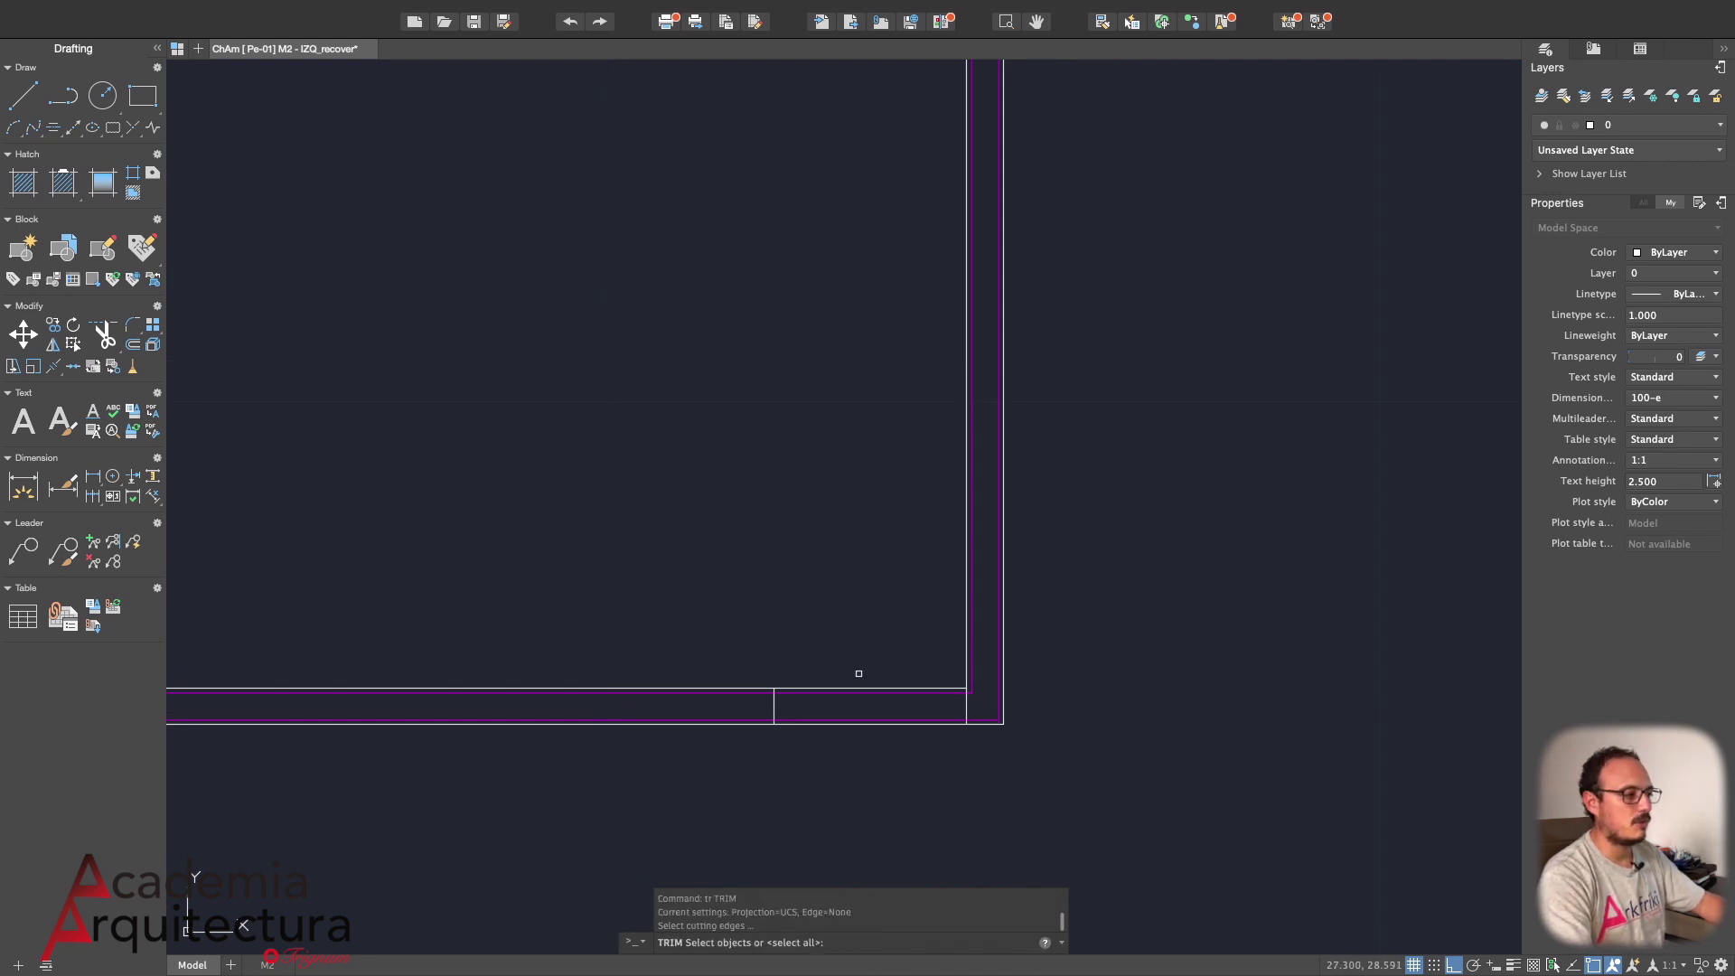
pyautogui.click(903, 642)
pyautogui.click(849, 756)
pyautogui.press('Escape')
pyautogui.press('Escape')
pyautogui.write('tr')
pyautogui.press('Return')
pyautogui.press('Return')
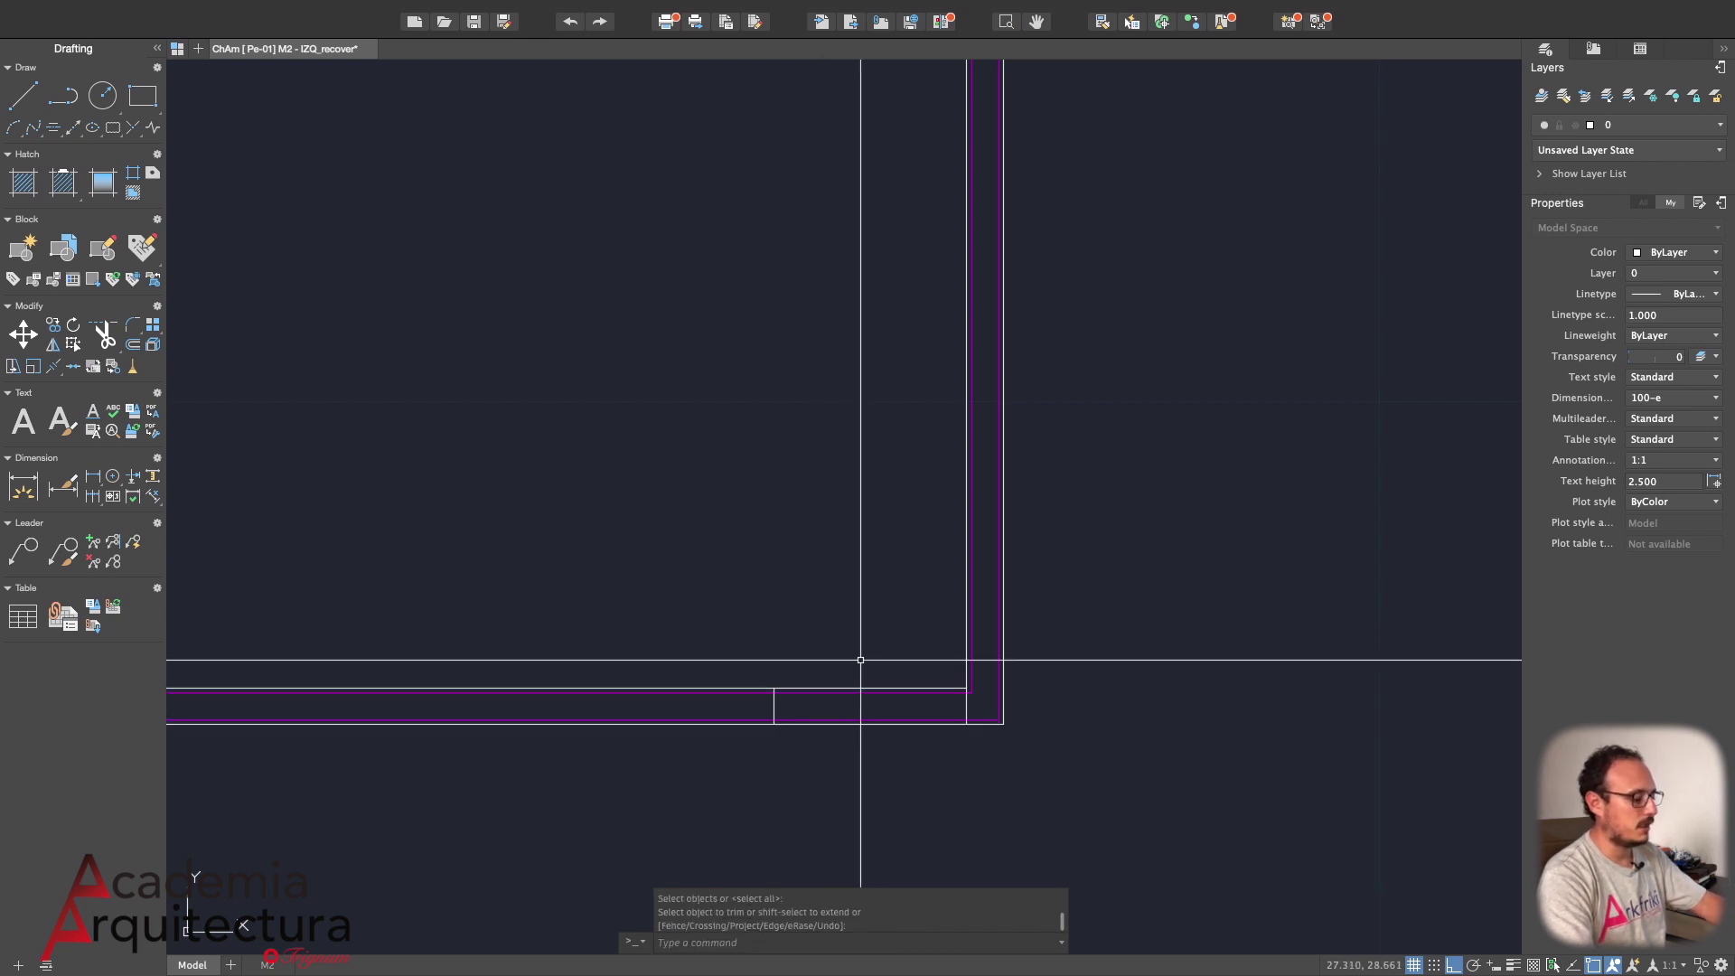
pyautogui.click(861, 661)
pyautogui.click(844, 745)
pyautogui.press('Escape')
# Zoom and pan to view the whole wall outline with its new door opening
pyautogui.scroll(1, 967, 718)
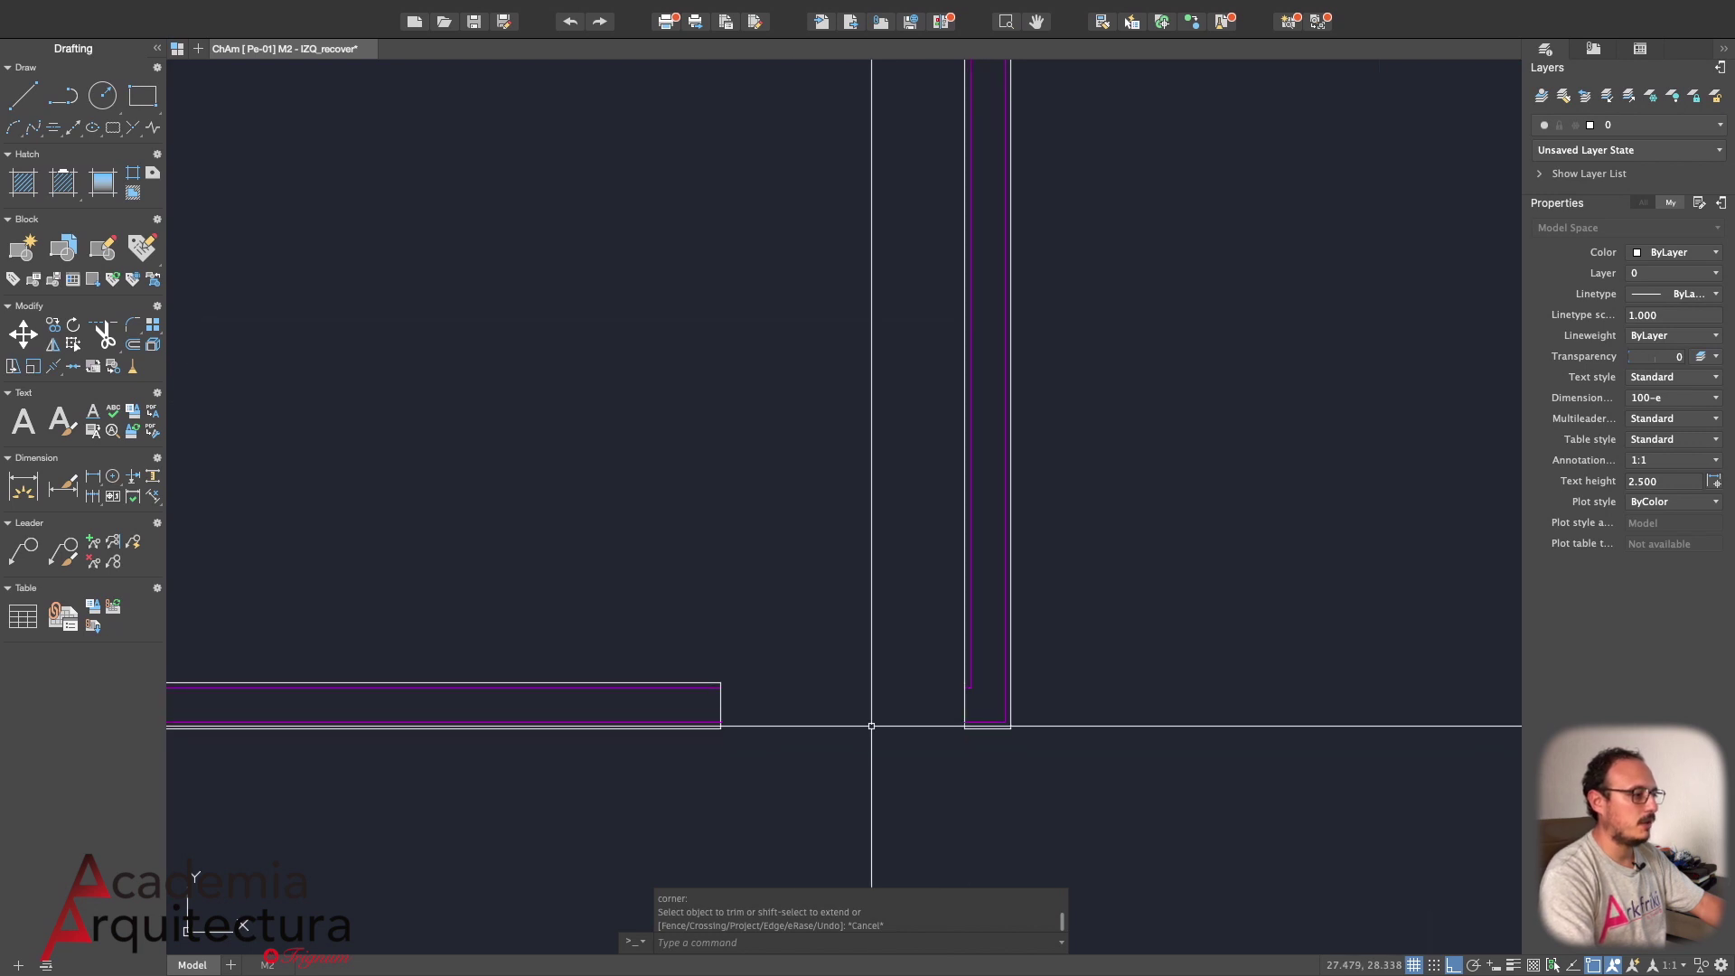
pyautogui.scroll(-2, 836, 720)
pyautogui.scroll(-2, 841, 714)
pyautogui.moveTo(678, 633); pyautogui.dragTo(753, 679, button='middle')
pyautogui.scroll(1, 759, 682)
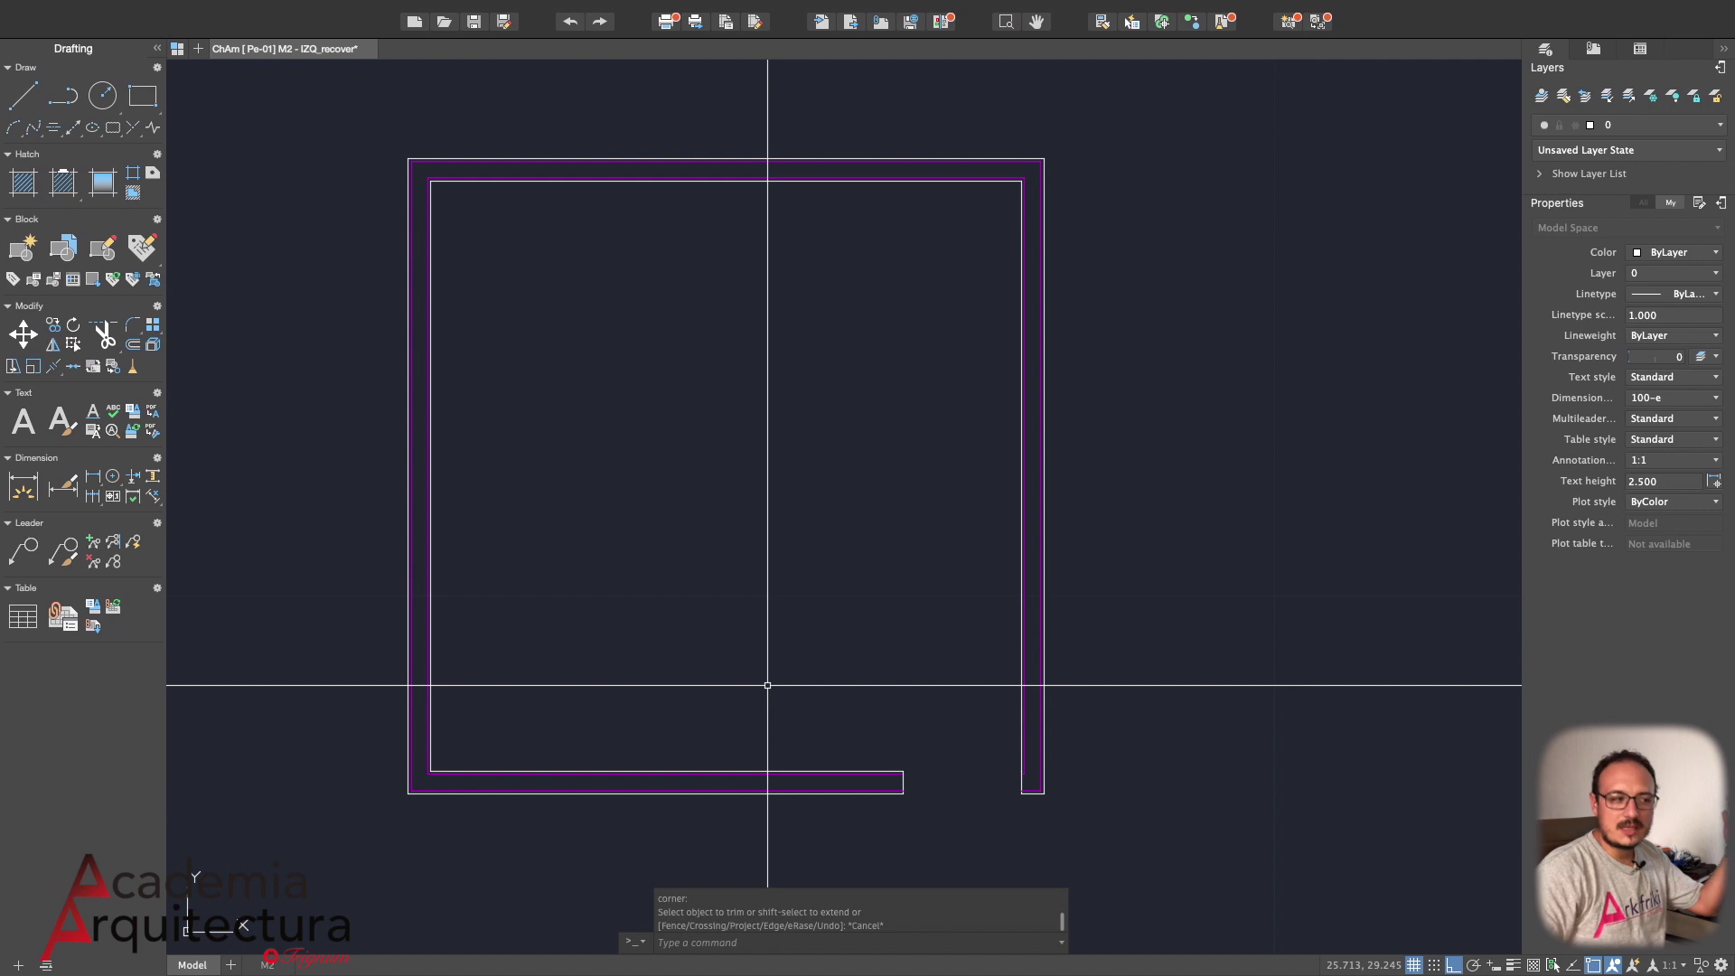